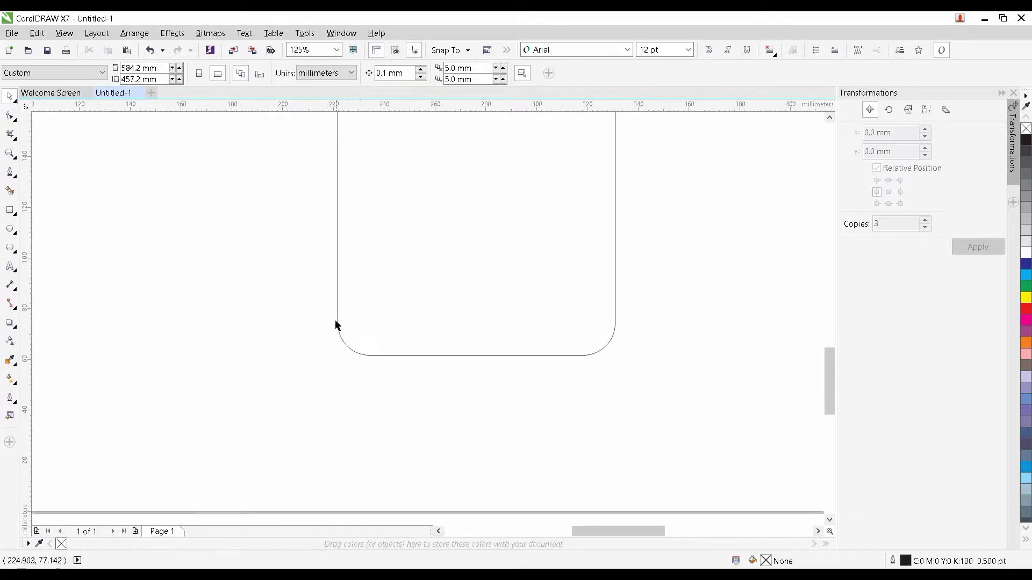
Draw a rectangle about 141 mm wide and 33 mm tall across the rounded bottom end of the bottle body
left_click(11, 210)
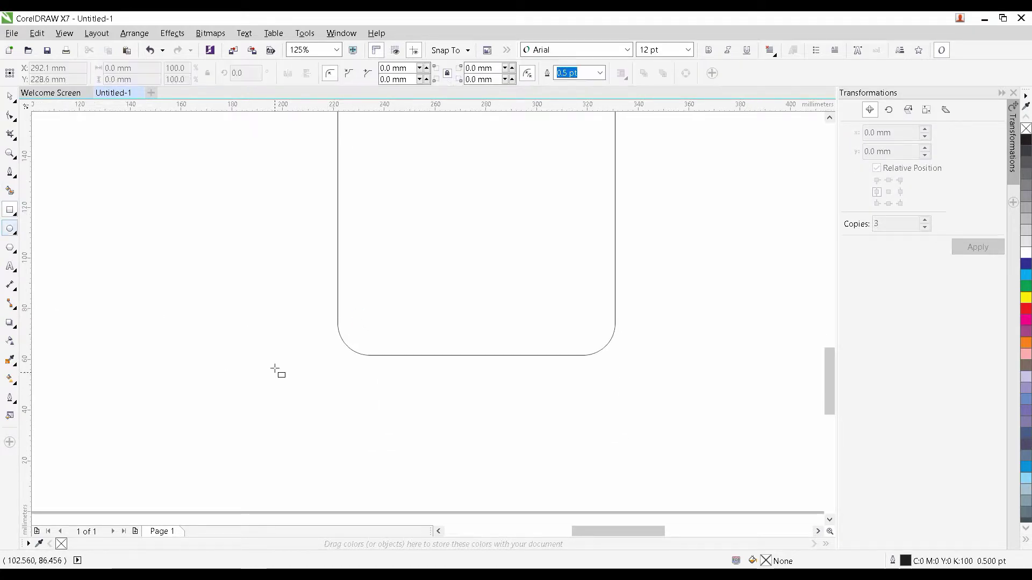
left_click_drag(324, 346, 672, 417)
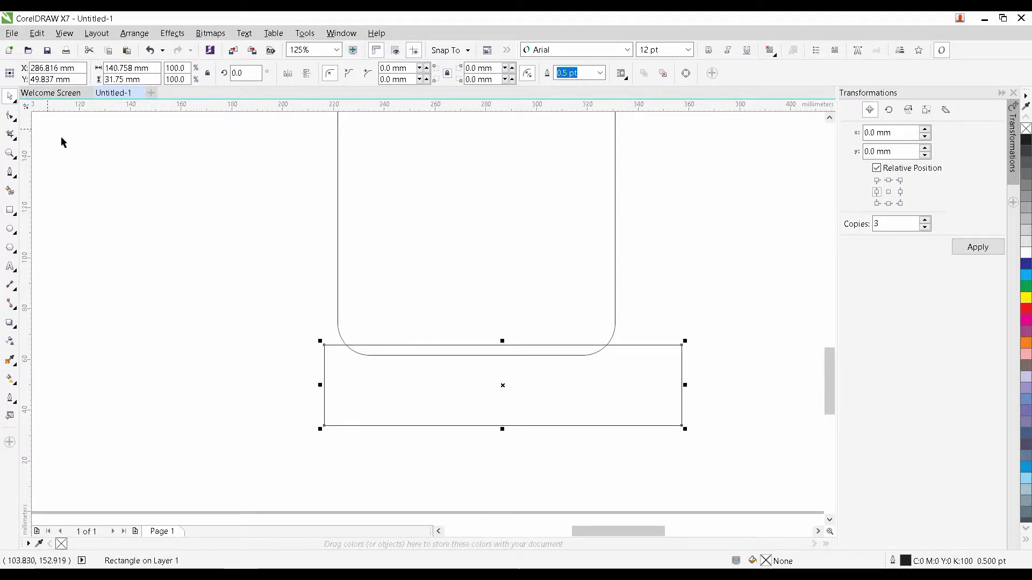
left_click_drag(501, 340, 383, 336)
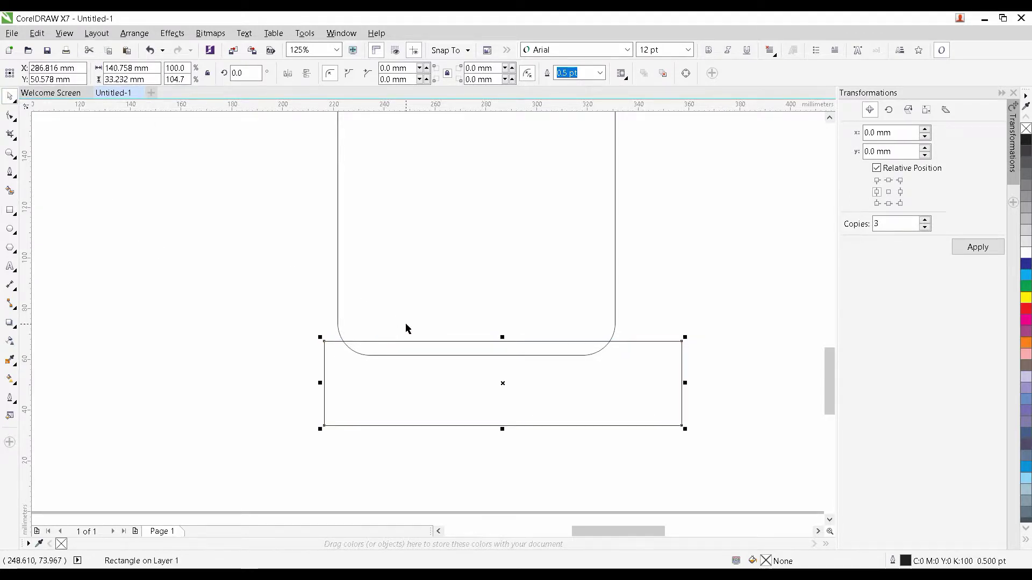
Intersect the rectangle with the bottle body to make a base piece, deleting the original rectangle
left_click(405, 324, "shift")
left_click(389, 74)
left_click(375, 398)
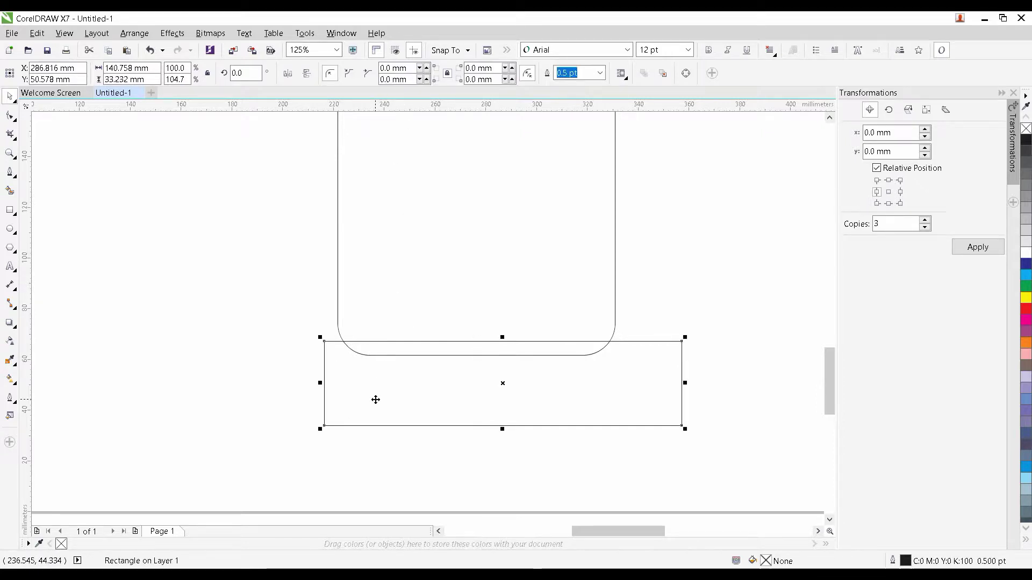
key("Delete")
left_click(351, 341)
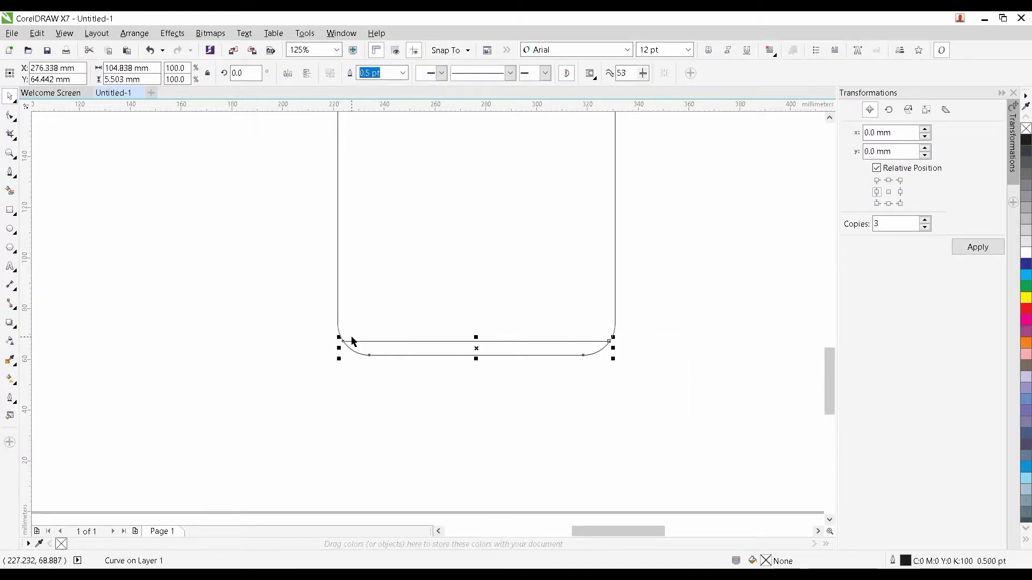
Draw a thin rectangle about 115 mm wide and 2 mm tall across the body, along the base piece's upper edge
left_click(11, 211)
scroll(274, 332, "up", 1)
mouse_move(232, 332)
left_mouse_down()
mouse_move(240, 348)
mouse_move(817, 343)
left_mouse_up()
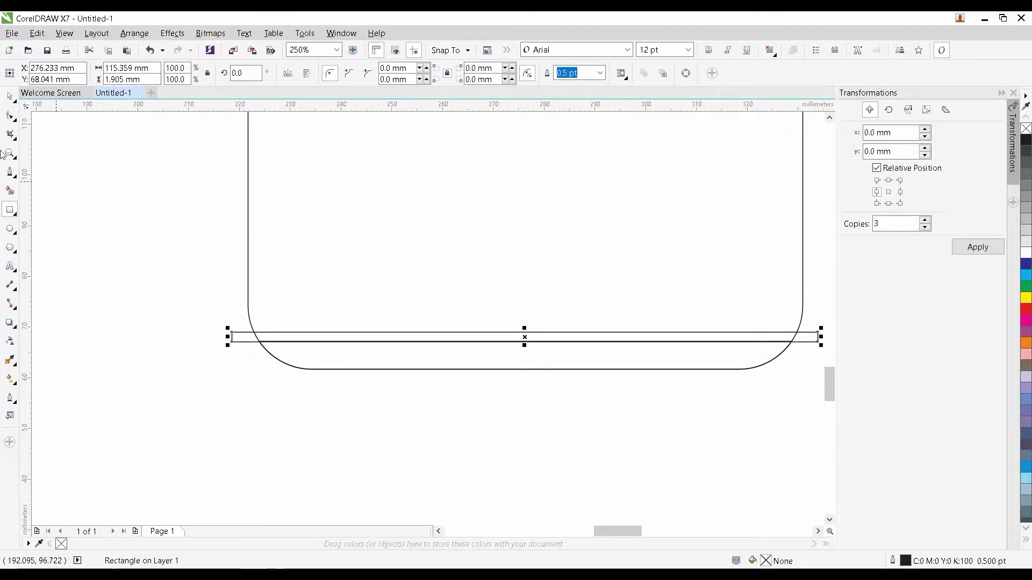
Intersect the thin rectangle with the bottle body to make a narrow strip, deleting the original rectangle
left_click(10, 96)
left_click(347, 240, "shift")
left_click(392, 73)
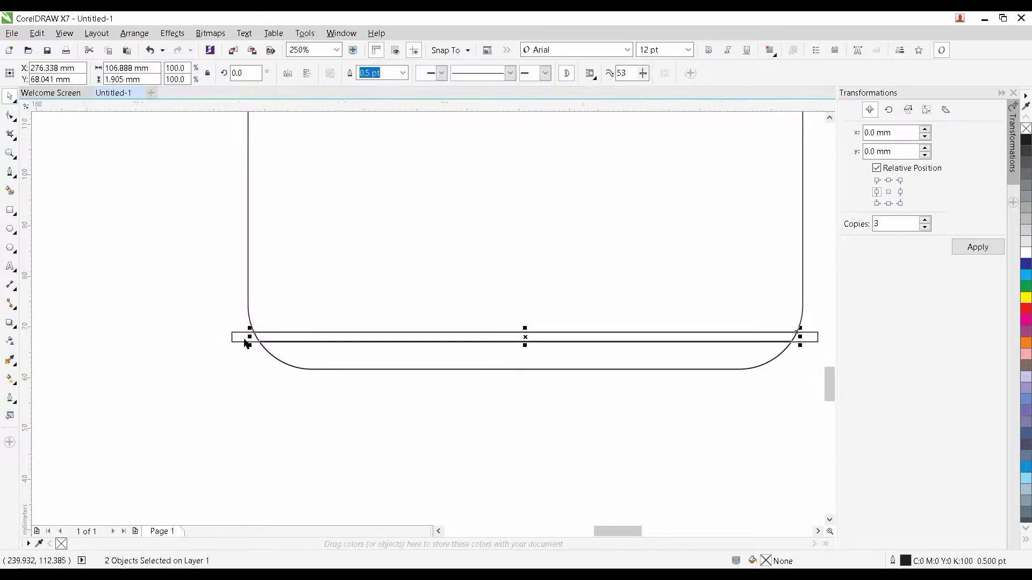
left_click(245, 343)
key("Delete")
Apply a vertical fountain fill to the base piece, running from black at its lower edge to dark grey at its upper edge
left_click(357, 358)
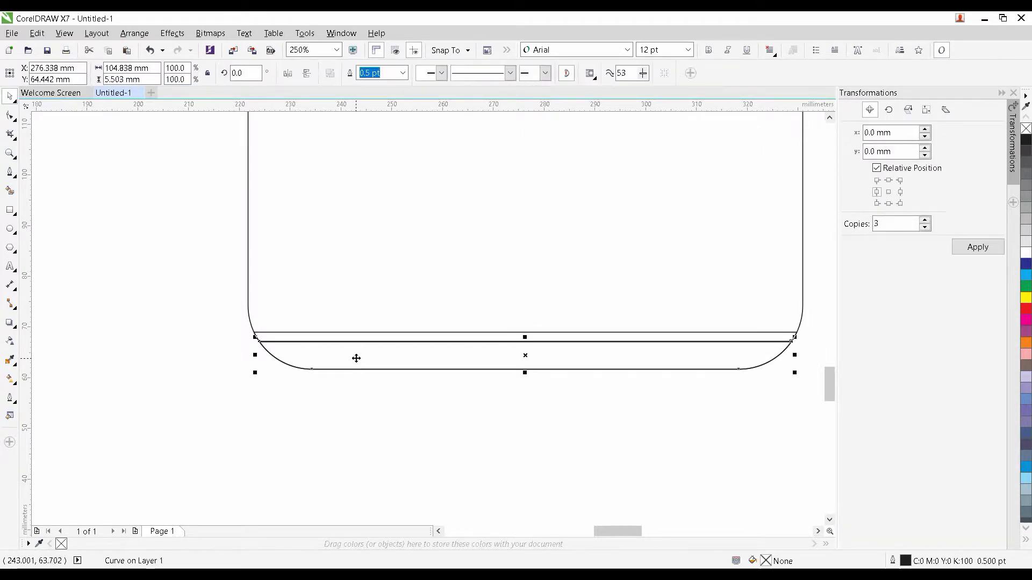
scroll(356, 358, "down", 2)
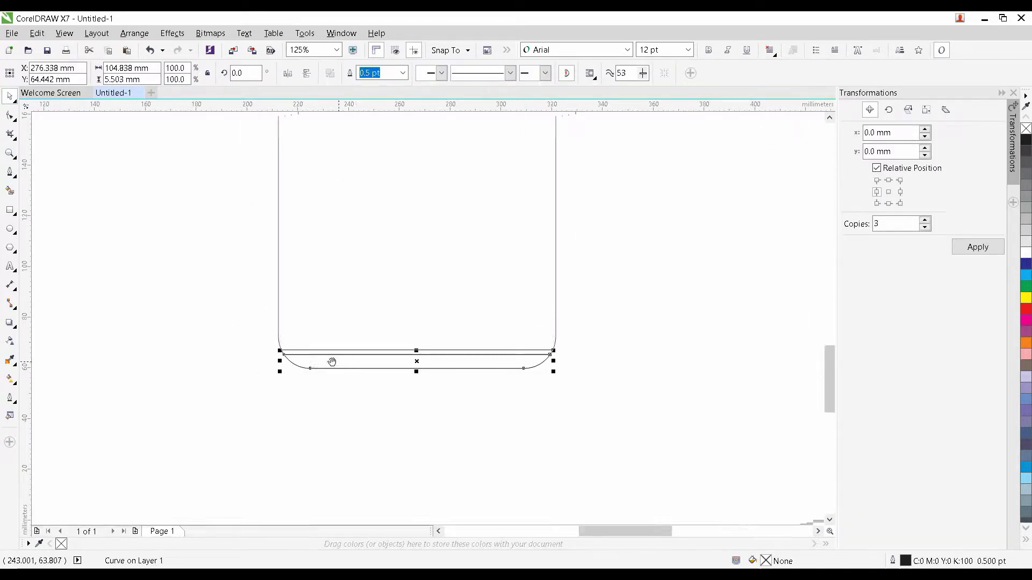
left_click(10, 378)
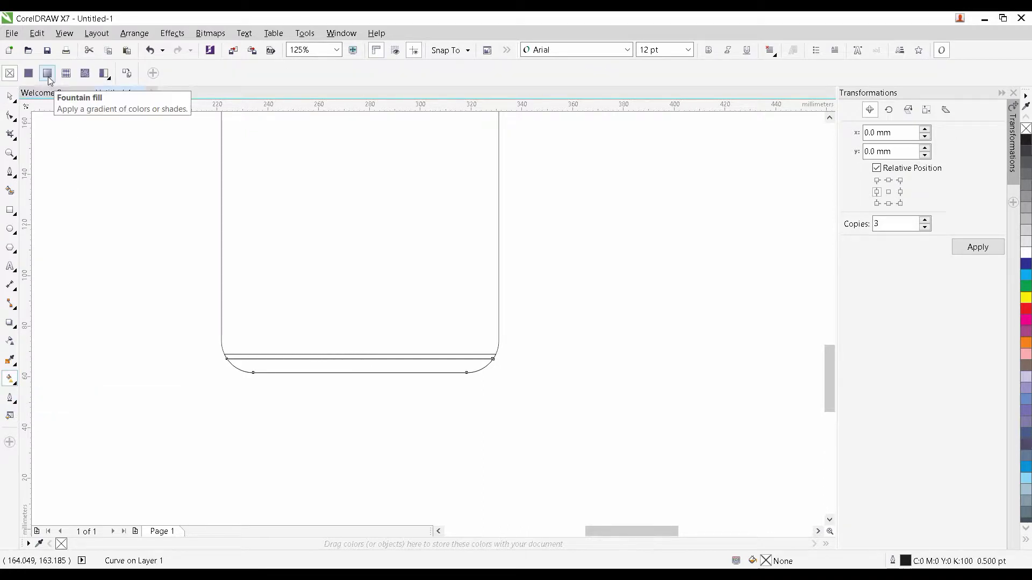
left_click(47, 73)
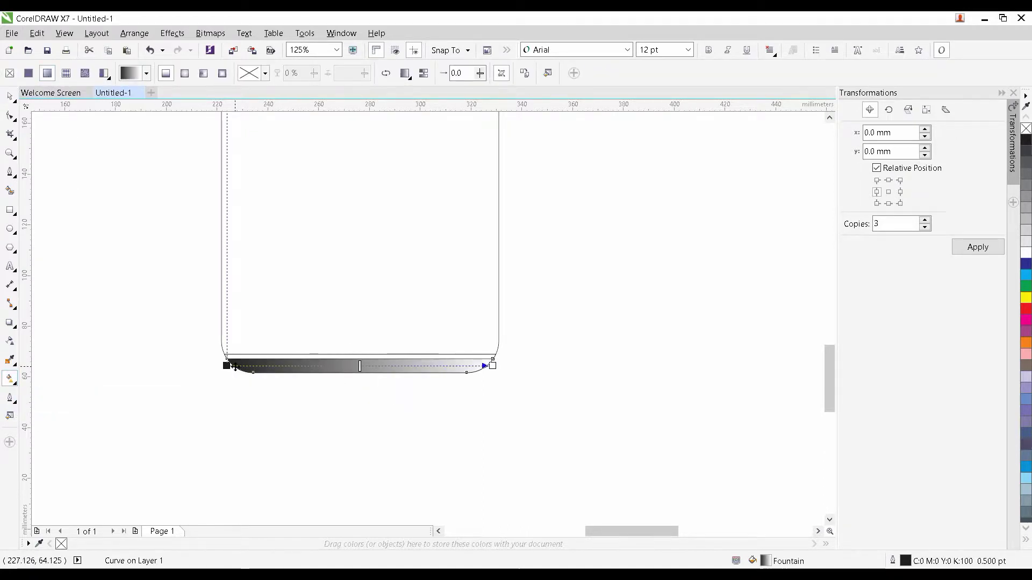
left_click_drag(235, 367, 364, 371)
scroll(475, 370, "up", 2)
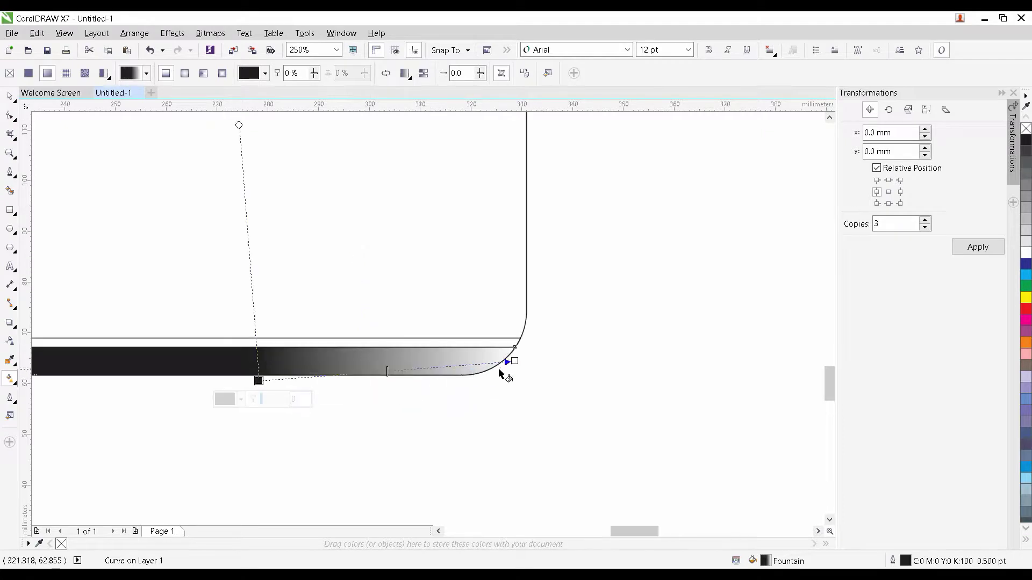
left_click_drag(515, 362, 258, 344)
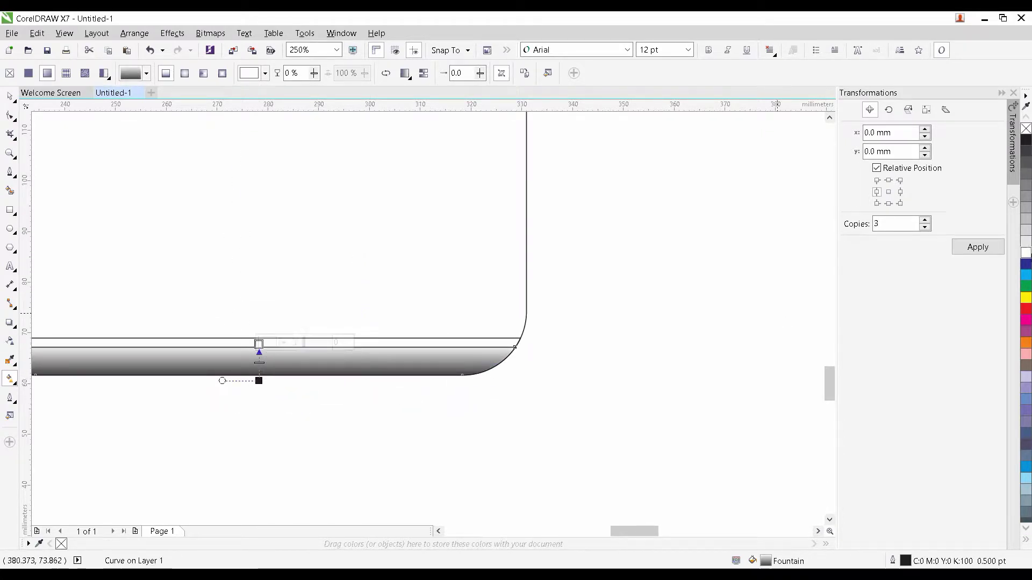
left_click(1027, 178)
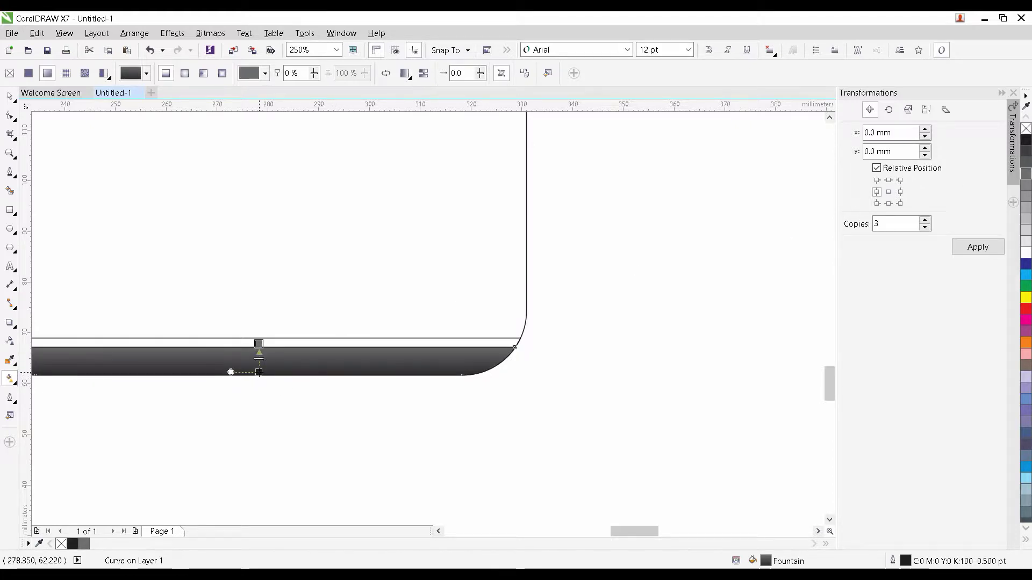
Fill the narrow strip above the base piece with 60% black and remove the outlines from both pieces
left_click(233, 340)
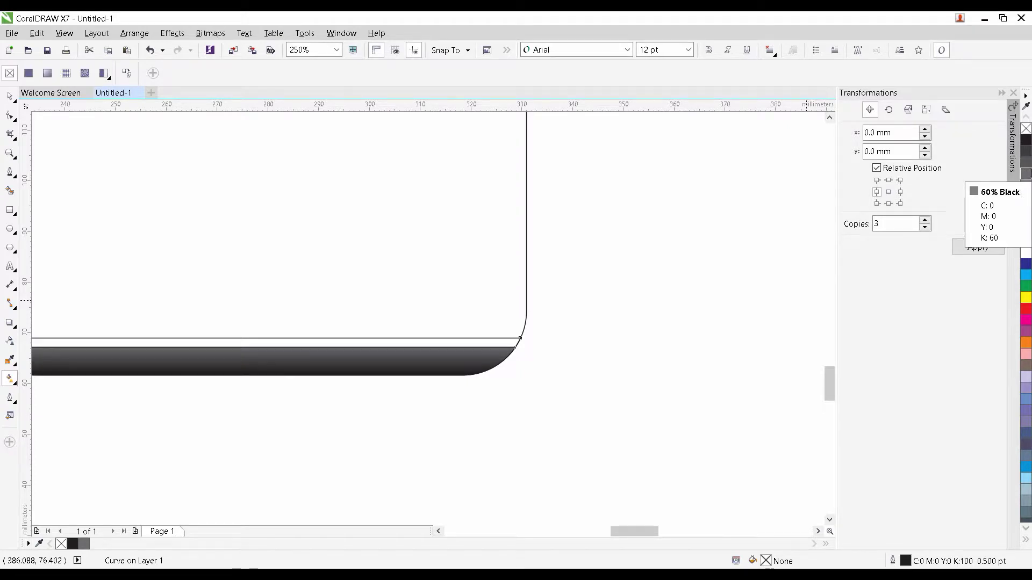
left_click(1026, 173)
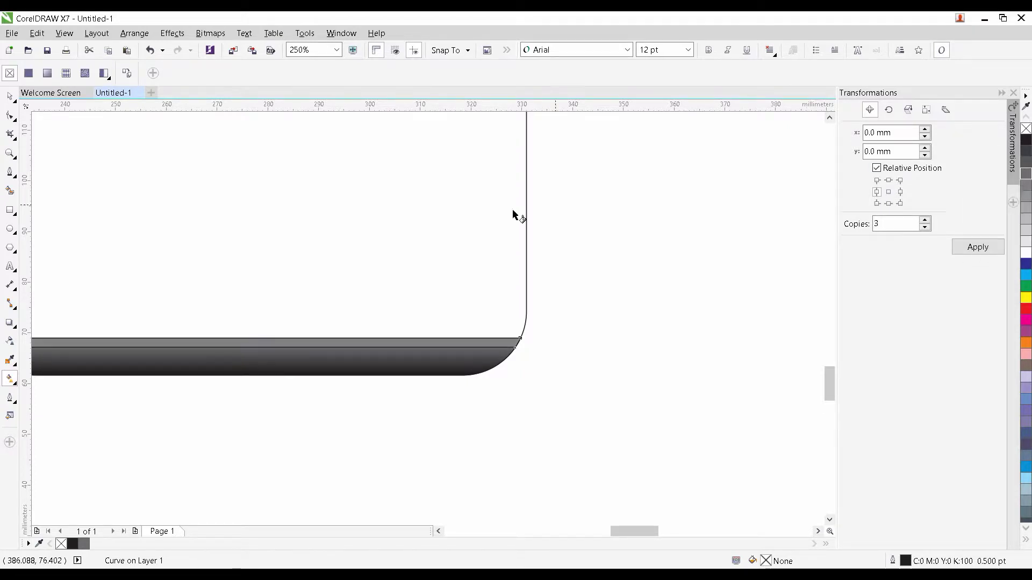
left_click(10, 96)
left_click(469, 340)
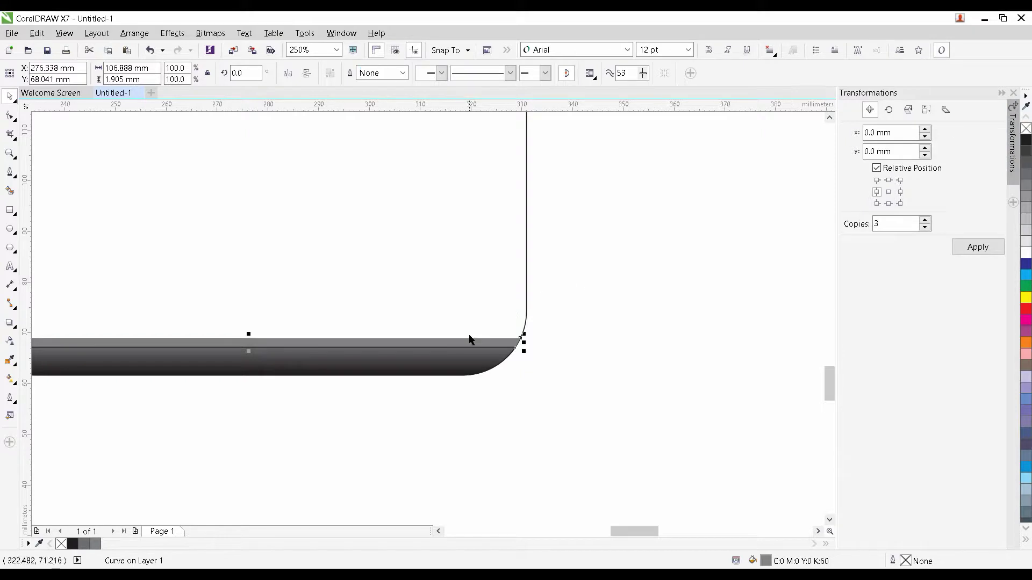
left_click(478, 362)
right_click(1027, 131)
left_click(635, 344)
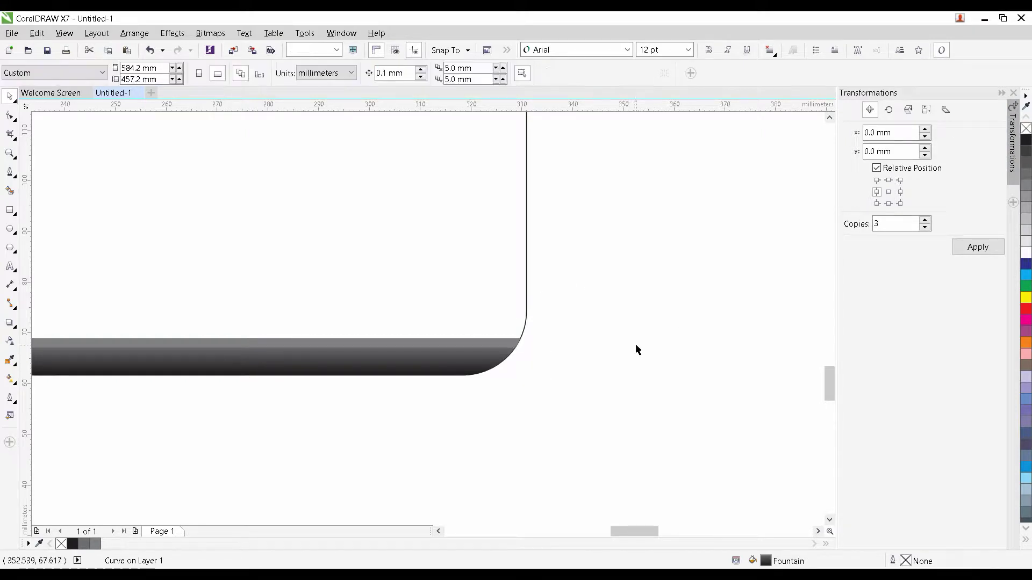
Recolour the narrow strip above the base piece with a light grey fill
scroll(563, 327, "down", 2)
left_click_drag(484, 263, 505, 389)
scroll(527, 349, "down", 1)
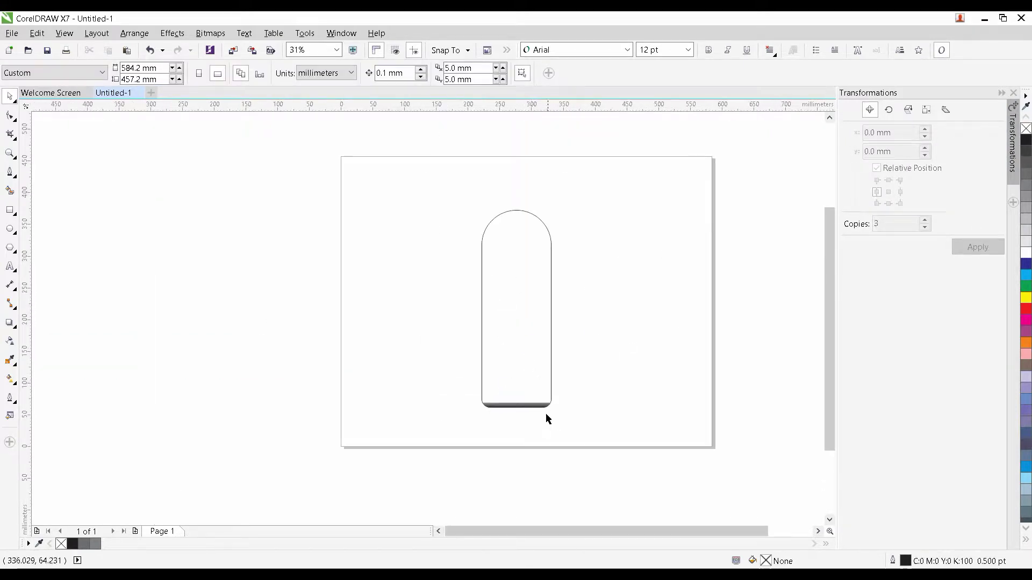
scroll(546, 413, "up", 2)
left_click(553, 376)
left_click(1025, 230)
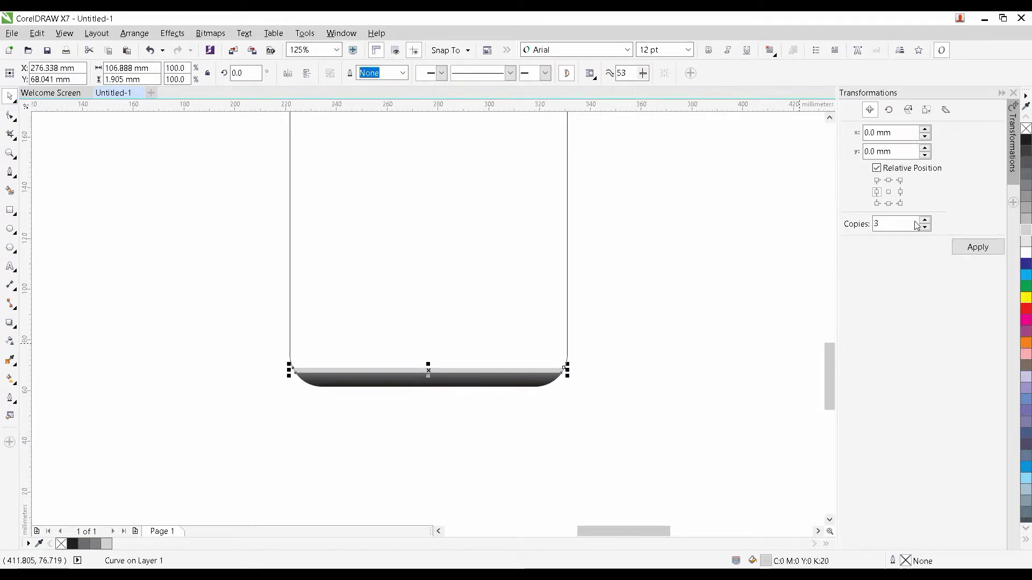
left_click(1026, 218)
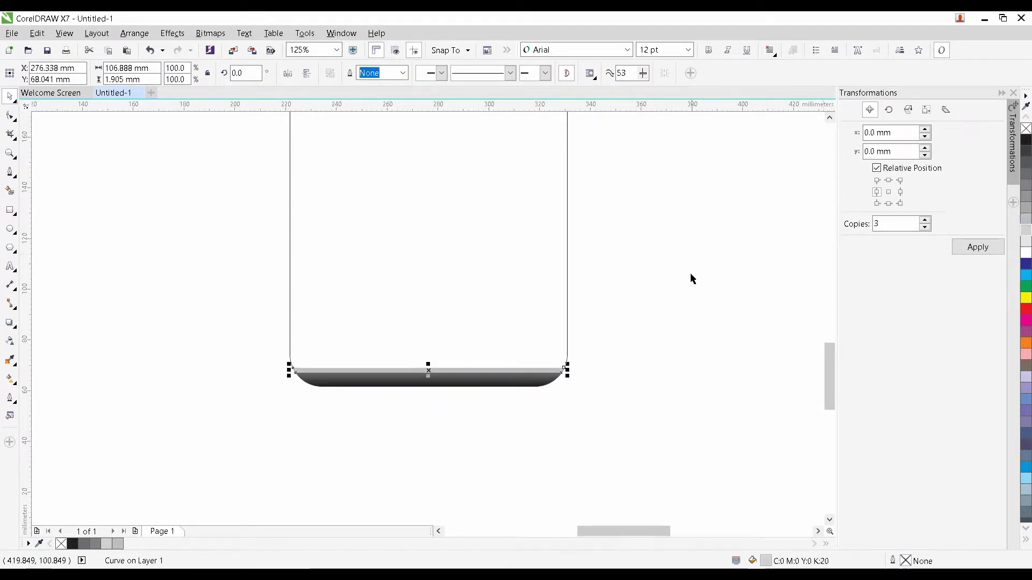
left_click(689, 274)
Draw a neck rectangle about 30 mm wide and 50 mm tall overlapping the bottle body's domed top
scroll(628, 297, "down", 1)
left_click_drag(603, 247, 579, 372)
scroll(553, 328, "down", 1)
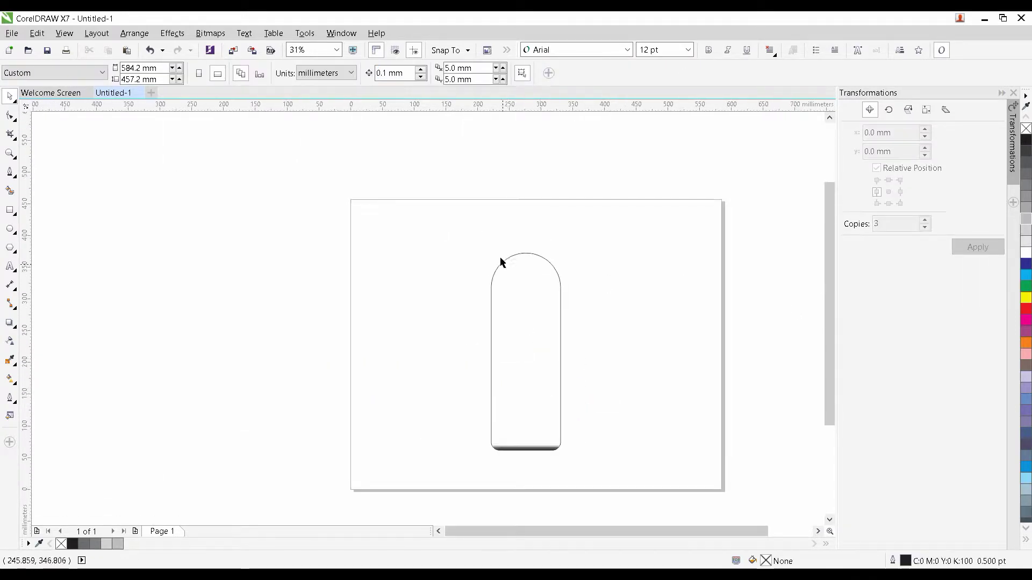
scroll(489, 231, "up", 1)
left_click(10, 211)
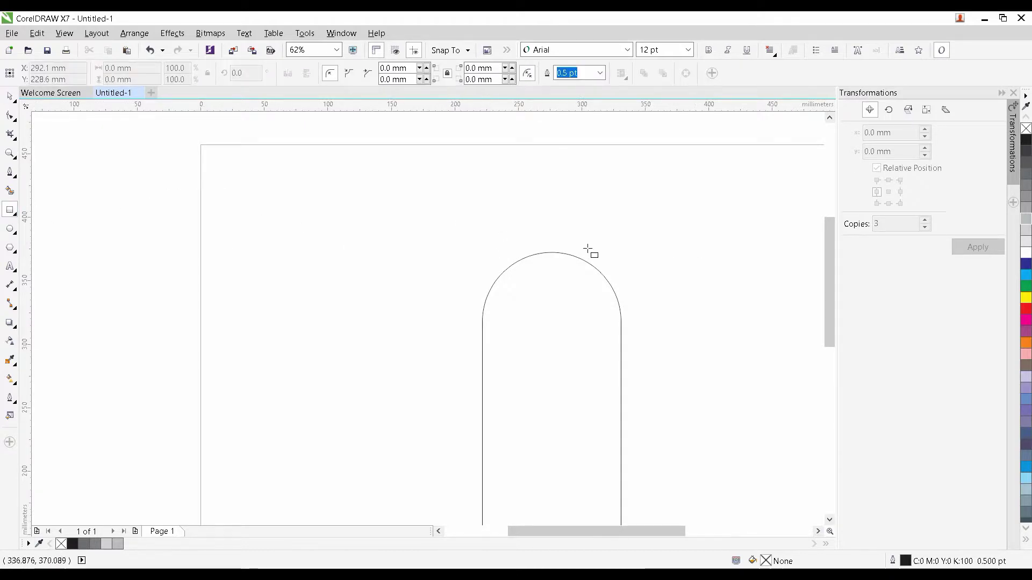
scroll(575, 240, "up", 1)
left_click_drag(473, 193, 548, 320)
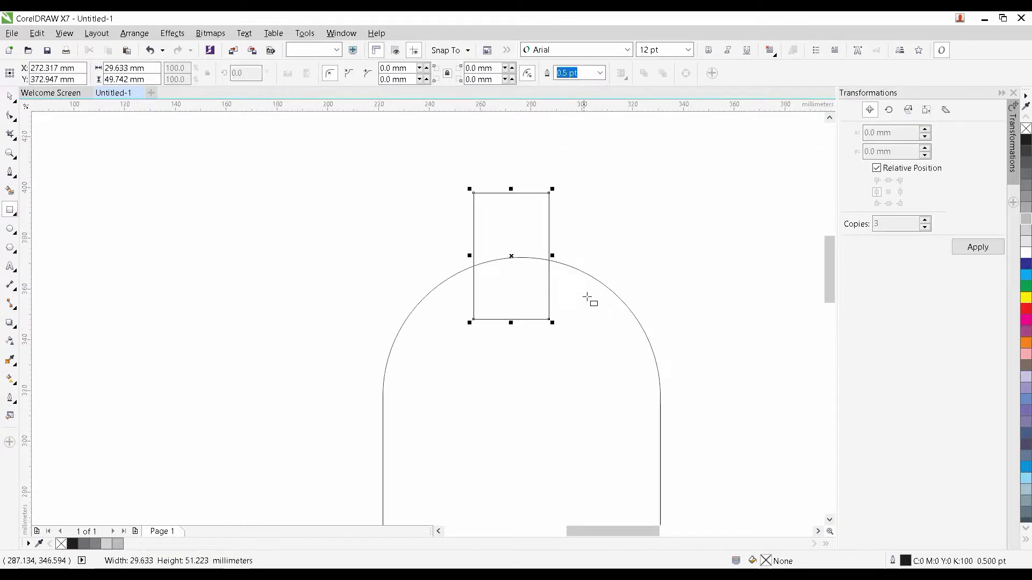
Stretch the neck rectangle to about 56 mm tall and centre it horizontally on the bottle body
left_click(10, 96)
left_click_drag(504, 165, 529, 230)
left_click(468, 393, "shift")
key("c")
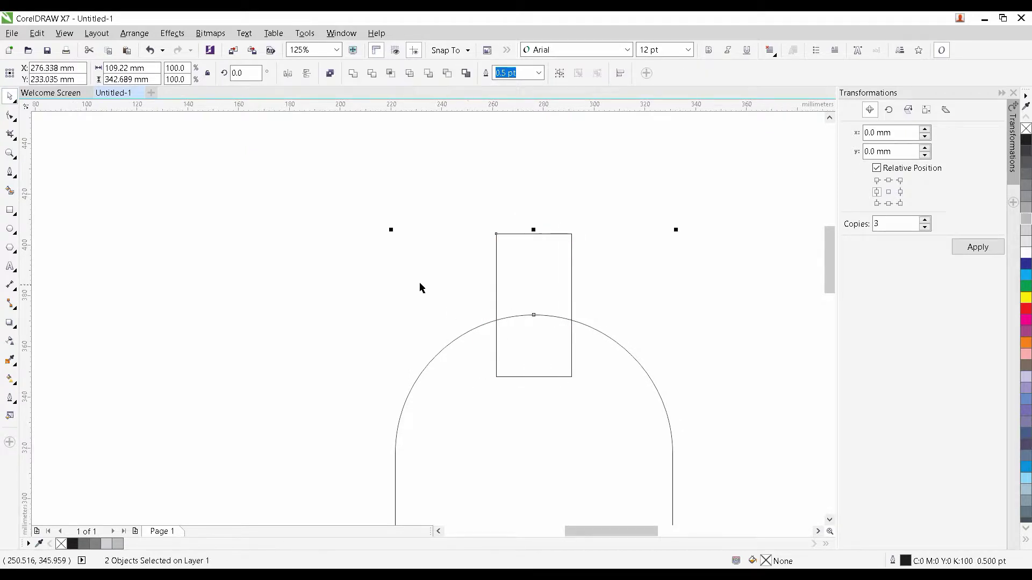
Weld the neck rectangle and the bottle body into a single outline
left_click(400, 273)
left_click(571, 268)
left_click_drag(524, 297, 518, 234)
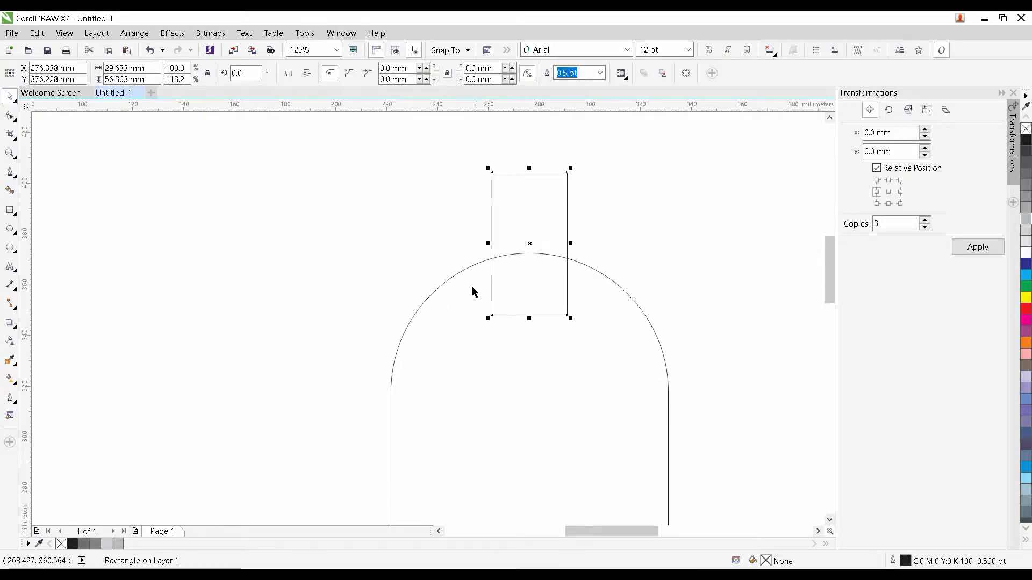
left_click(472, 291, "shift")
left_click(540, 171)
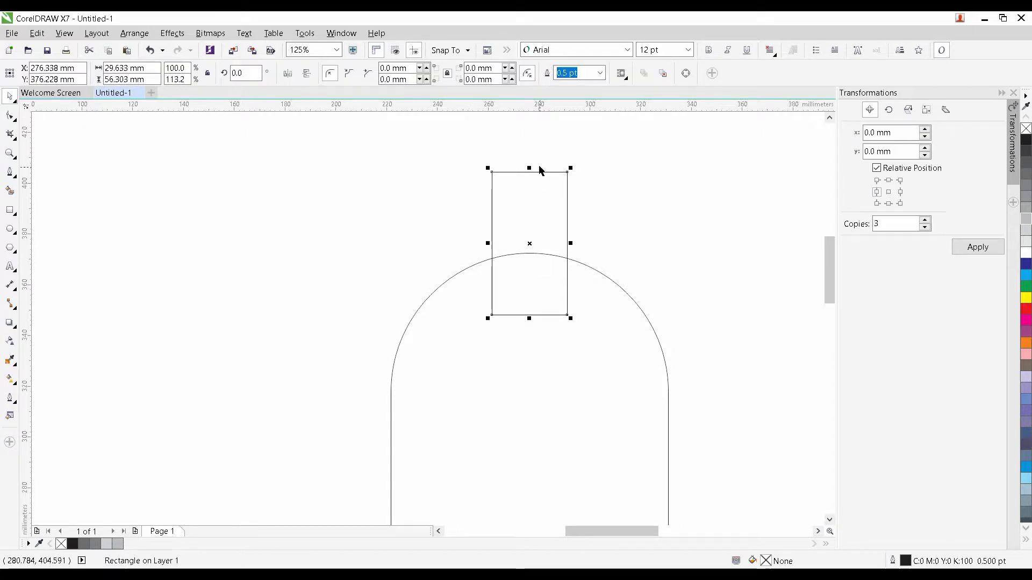
left_click(461, 273, "shift")
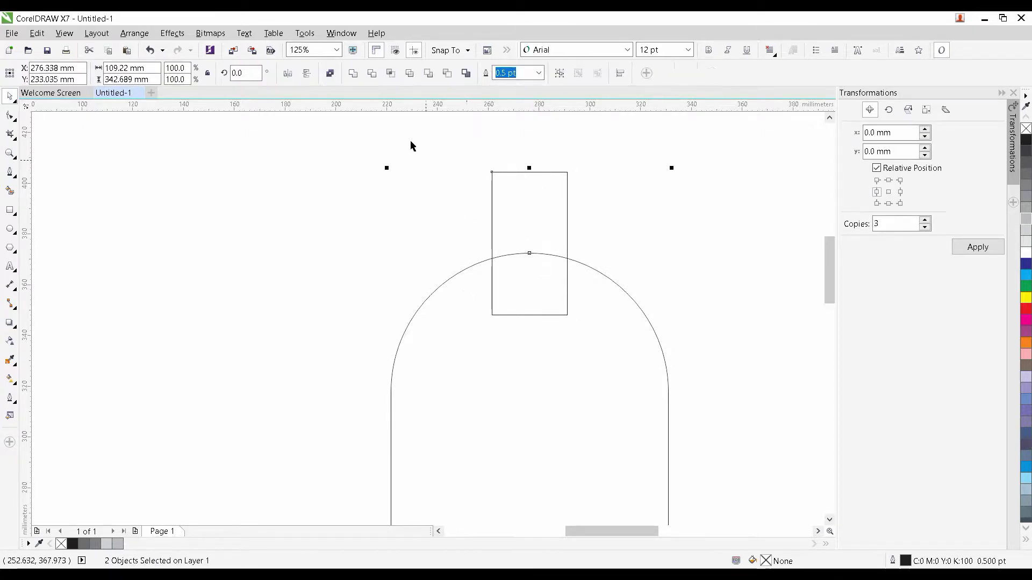
left_click(387, 75)
scroll(500, 254, "up", 2)
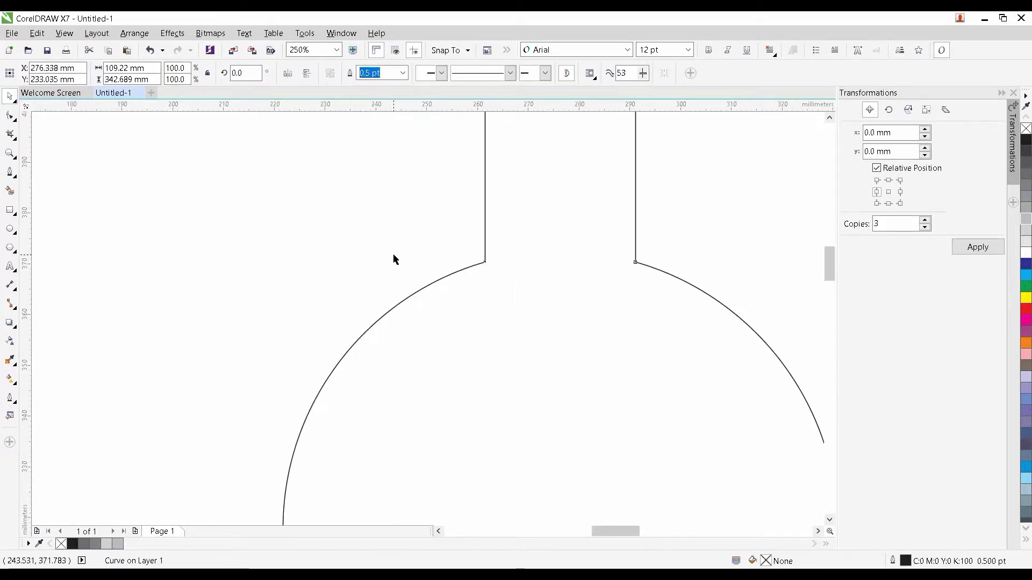
left_click(394, 255)
scroll(637, 215, "down", 6)
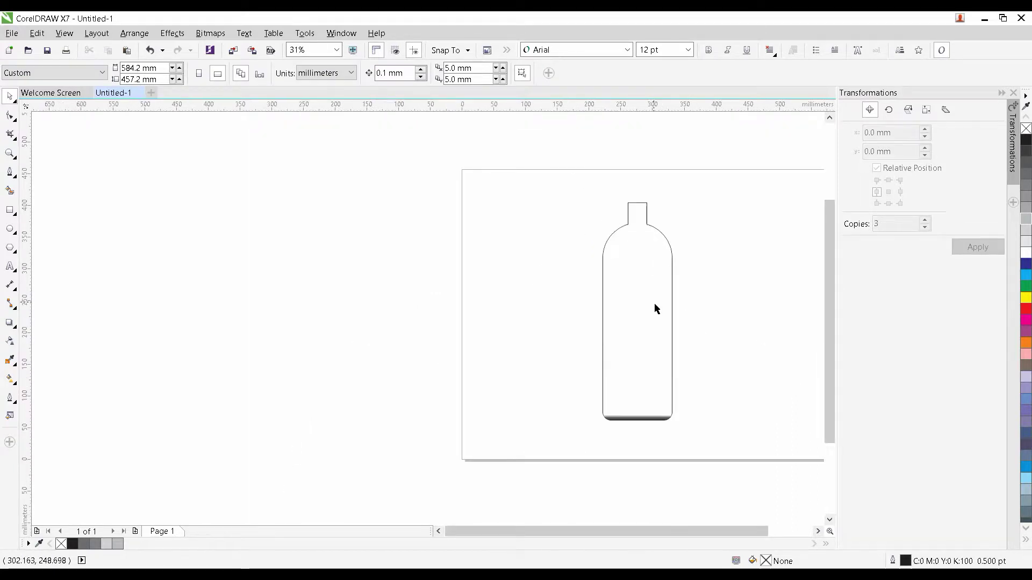
Draw a cap rectangle about 33 mm wide and 19 mm tall overlapping the top of the bottle's neck
scroll(633, 292, "up", 3)
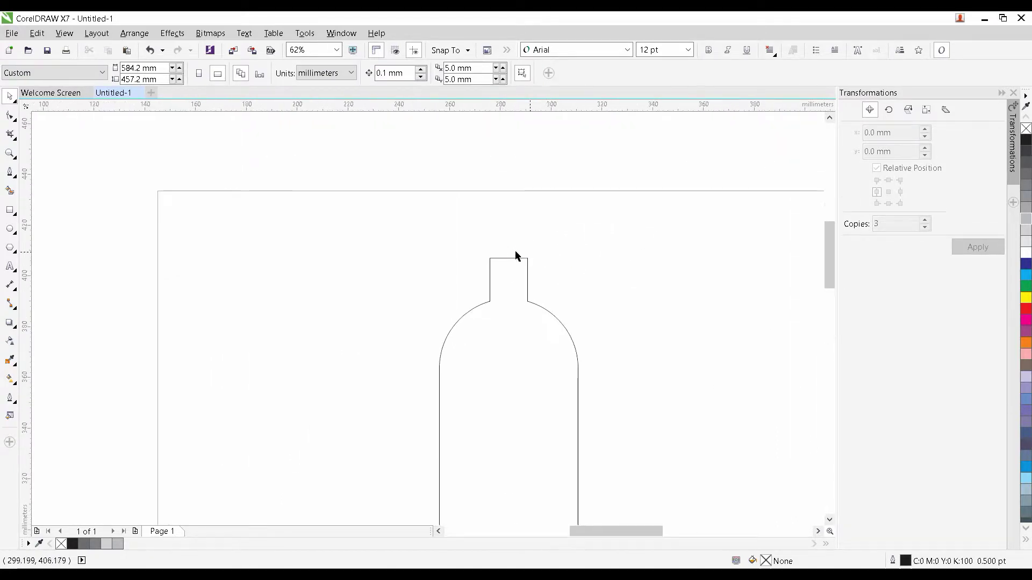
scroll(516, 256, "up", 2)
left_click(11, 210)
scroll(451, 237, "up", 2)
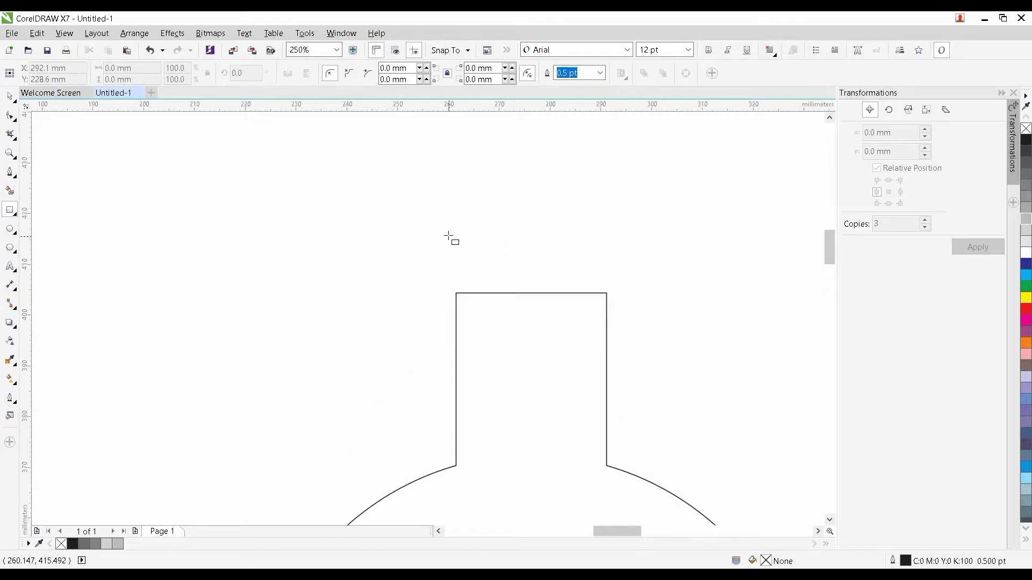
left_click_drag(444, 207, 612, 302)
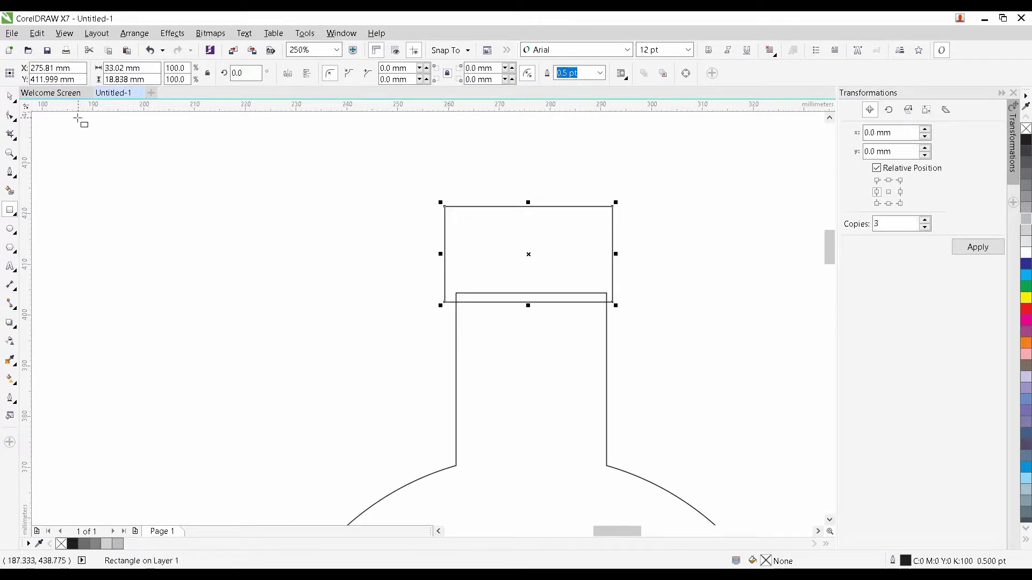
Resize the cap rectangle to about 31 mm by 17 mm, with its bottom edge resting on the neck's top edge
scroll(445, 263, "up", 2)
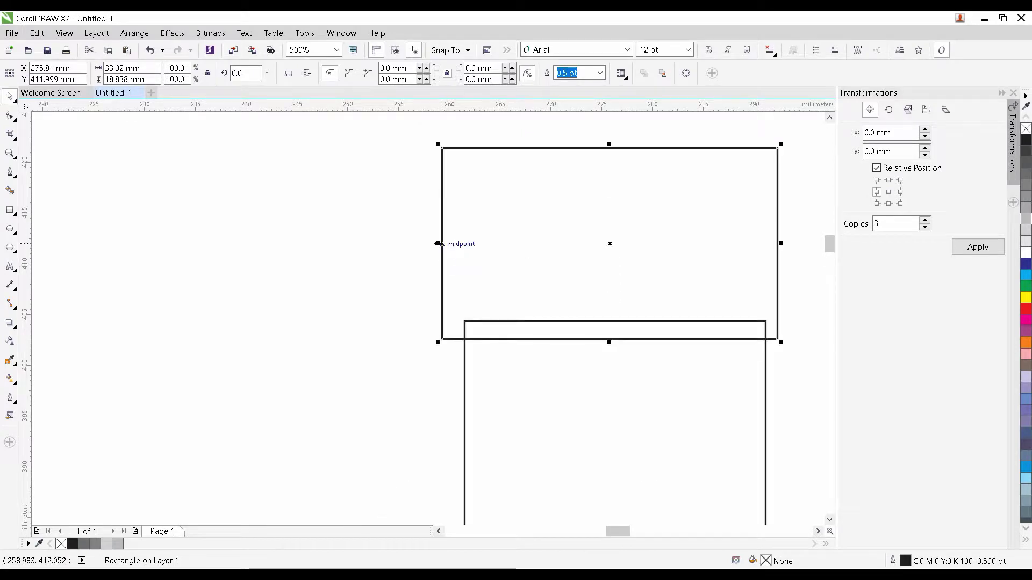
left_click_drag(439, 244, 456, 243)
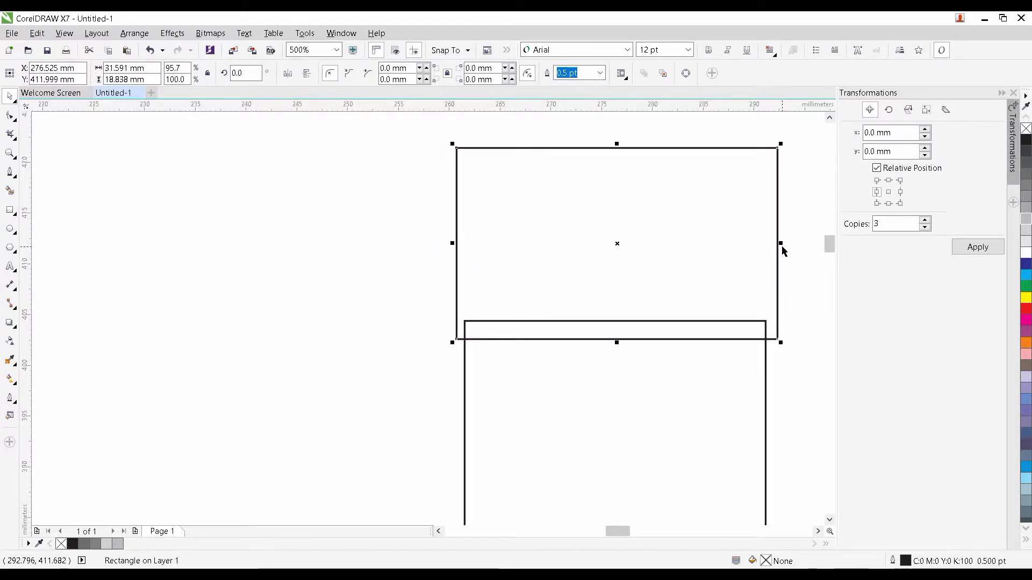
left_click_drag(780, 243, 775, 236)
left_click_drag(656, 268, 622, 307)
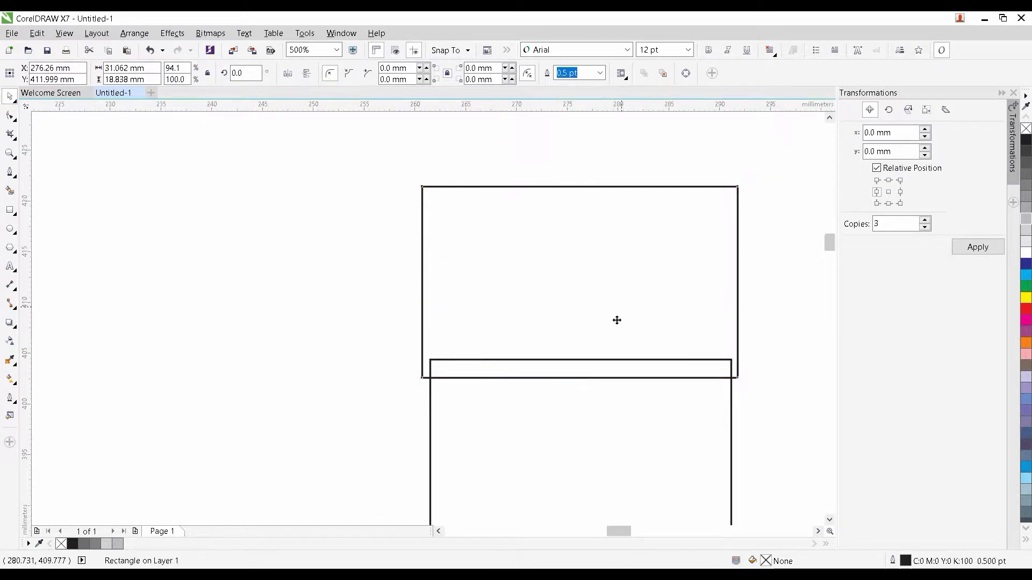
left_click_drag(575, 382, 577, 359)
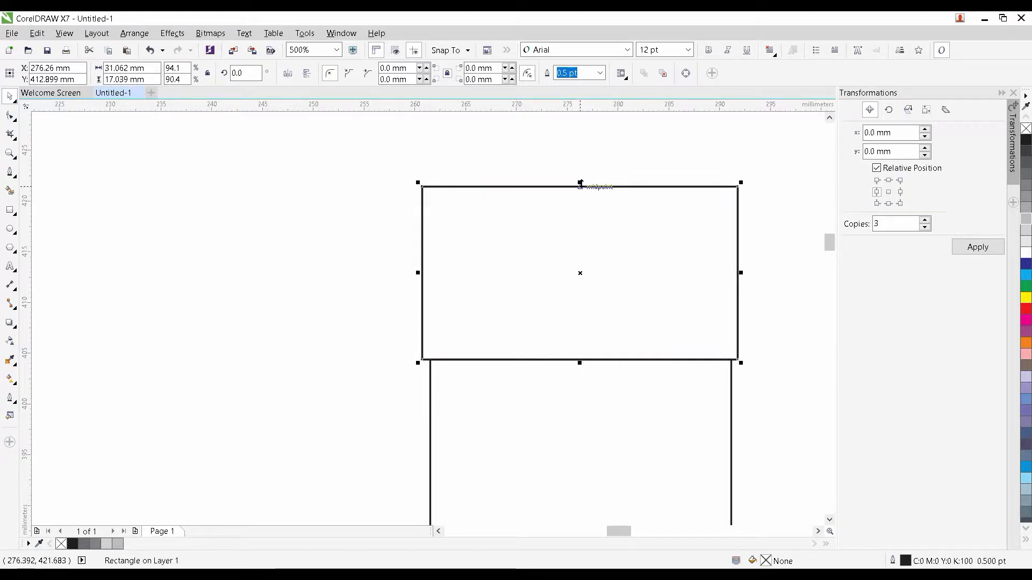
Add a flattened copy of the cap rectangle along its bottom edge, and round the original's corners to about 2.54 mm
left_click_drag(579, 183, 580, 326)
key("F10")
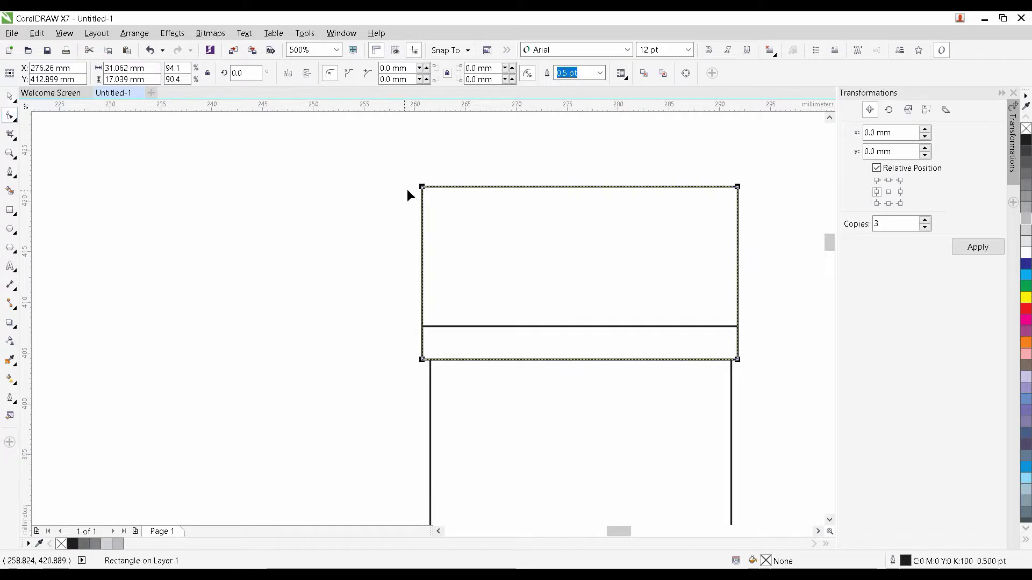
left_click_drag(423, 187, 448, 187)
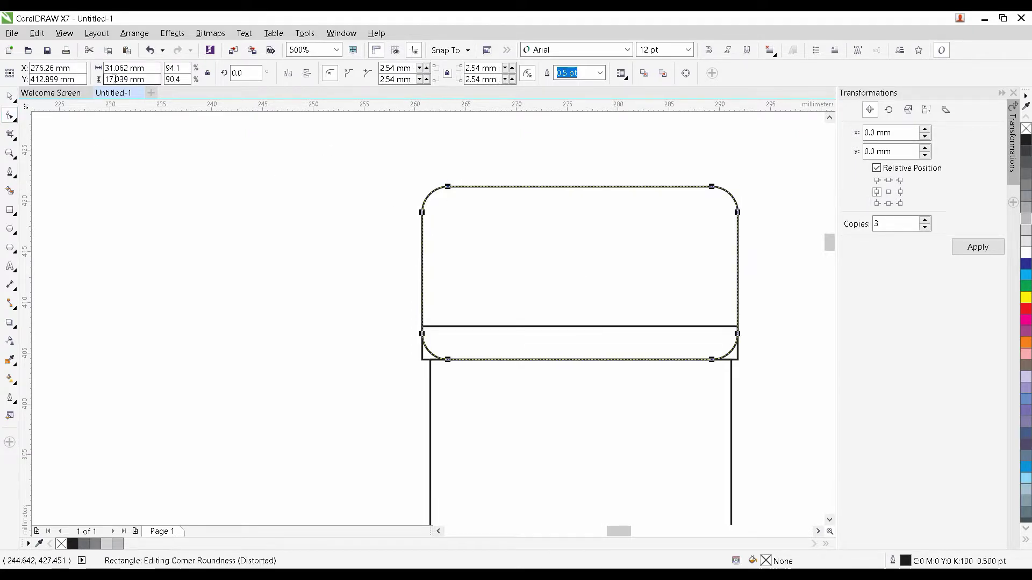
Weld the rounded cap rectangle and the flat strip at its base into one cap outline with square lower corners
left_click(10, 96)
left_click(461, 335, "shift")
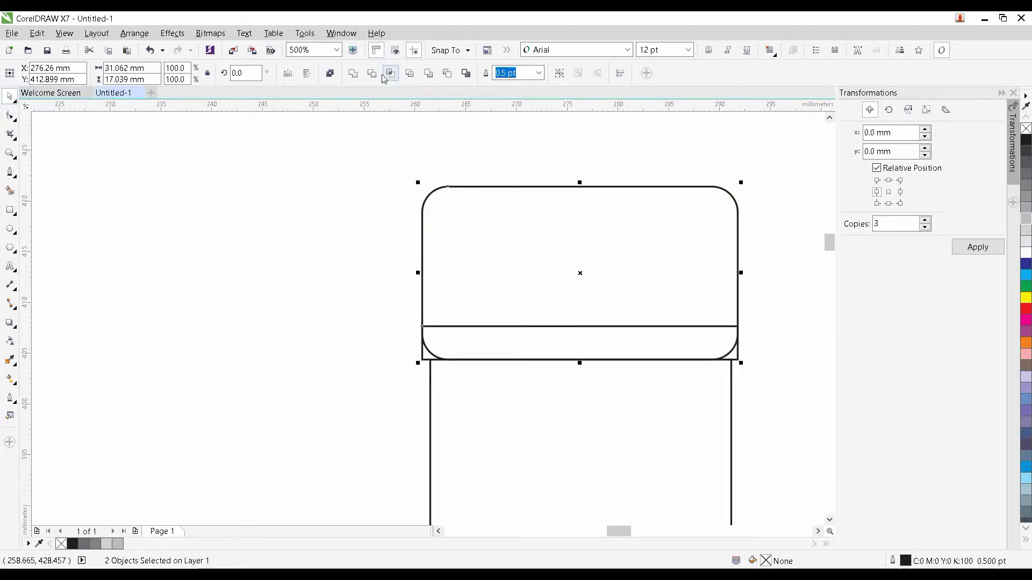
left_click(352, 74)
left_click(252, 252)
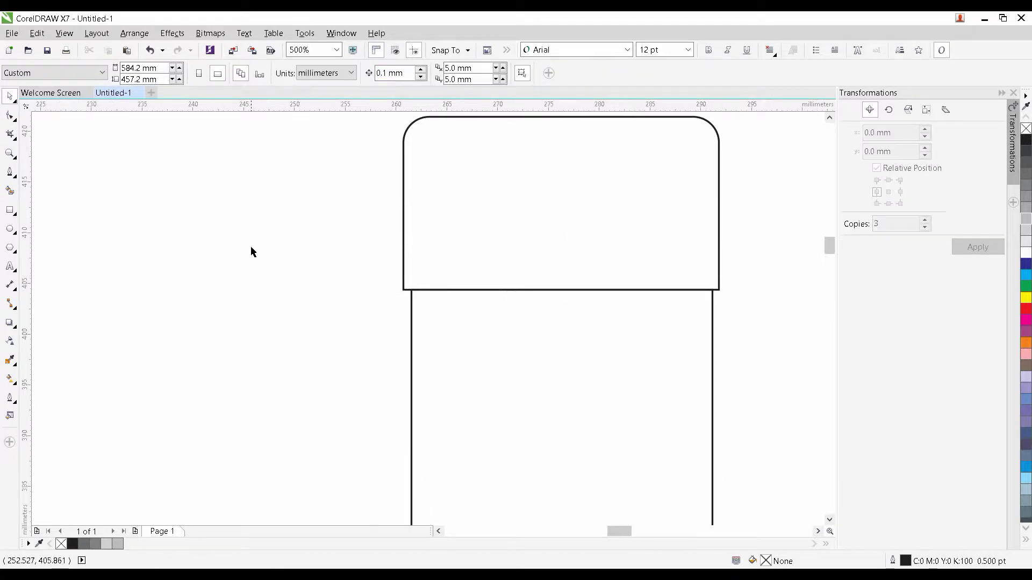
Draw a ring rectangle about 31 mm wide and 2.5 mm tall, leaving a small gap beneath the cap
left_click(11, 212)
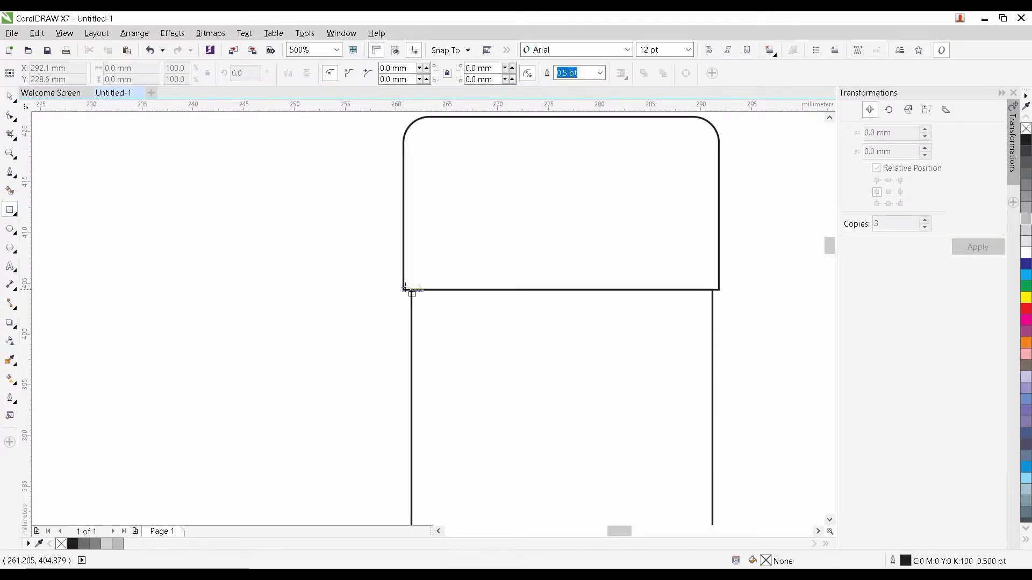
mouse_move(404, 287)
left_mouse_down()
mouse_move(708, 320)
mouse_move(722, 277)
left_mouse_up()
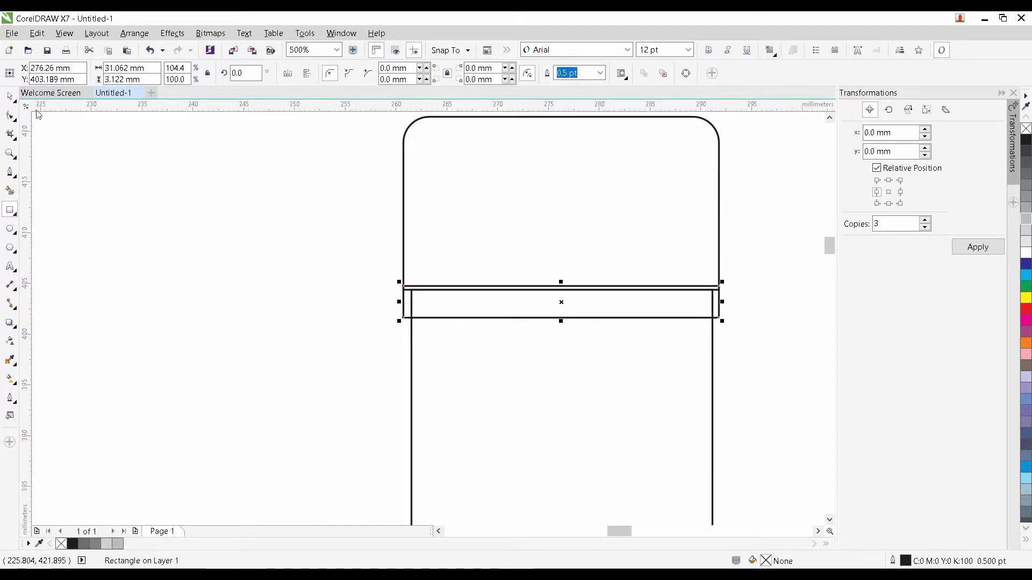
left_click(15, 100)
scroll(369, 305, "up", 2)
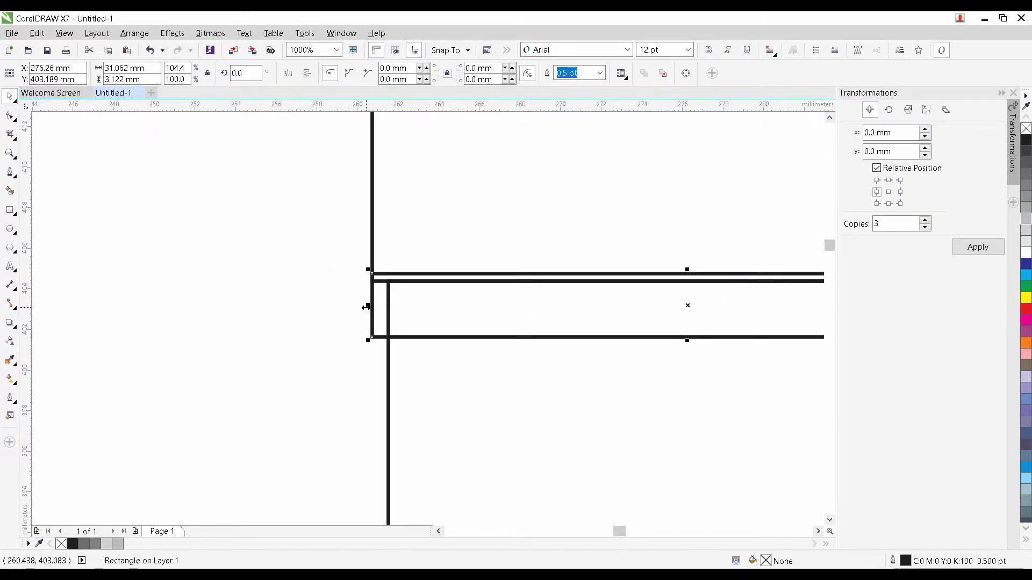
left_click_drag(366, 307, 370, 235)
left_click_drag(564, 321, 343, 275)
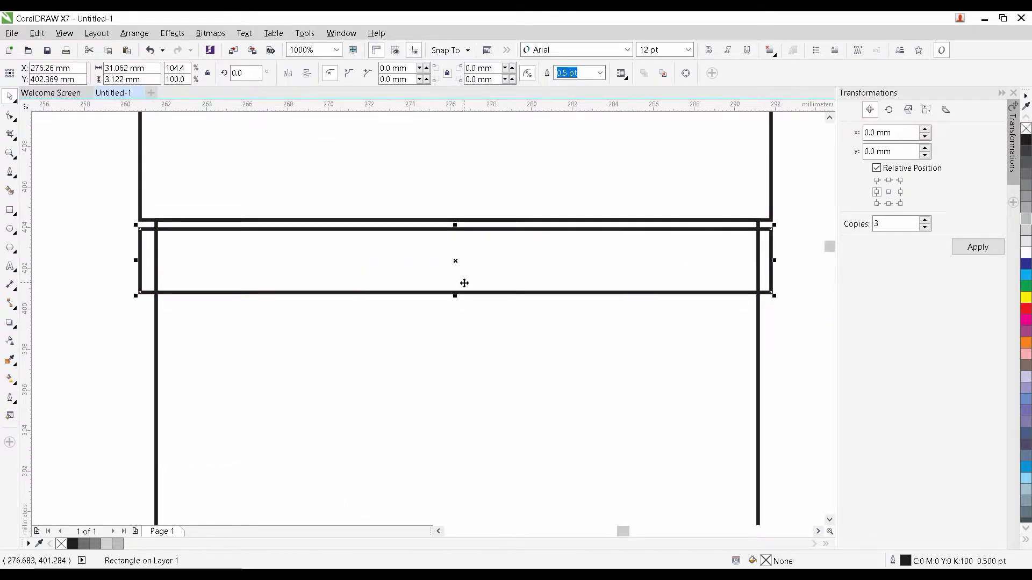
left_click_drag(455, 297, 489, 284)
Round all corners of the ring rectangle to about 0.6 mm
left_click(10, 115)
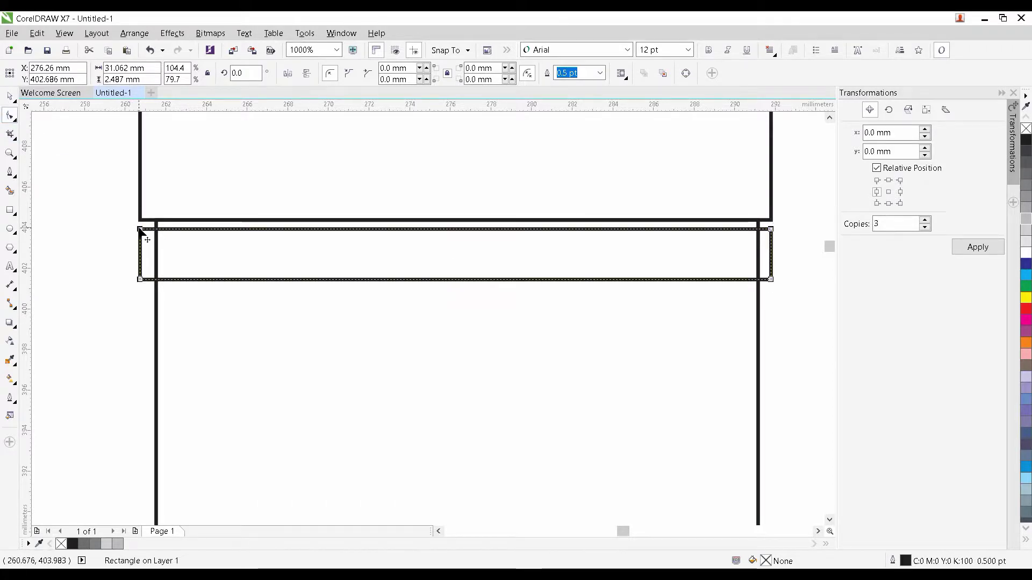
left_click_drag(140, 228, 183, 223)
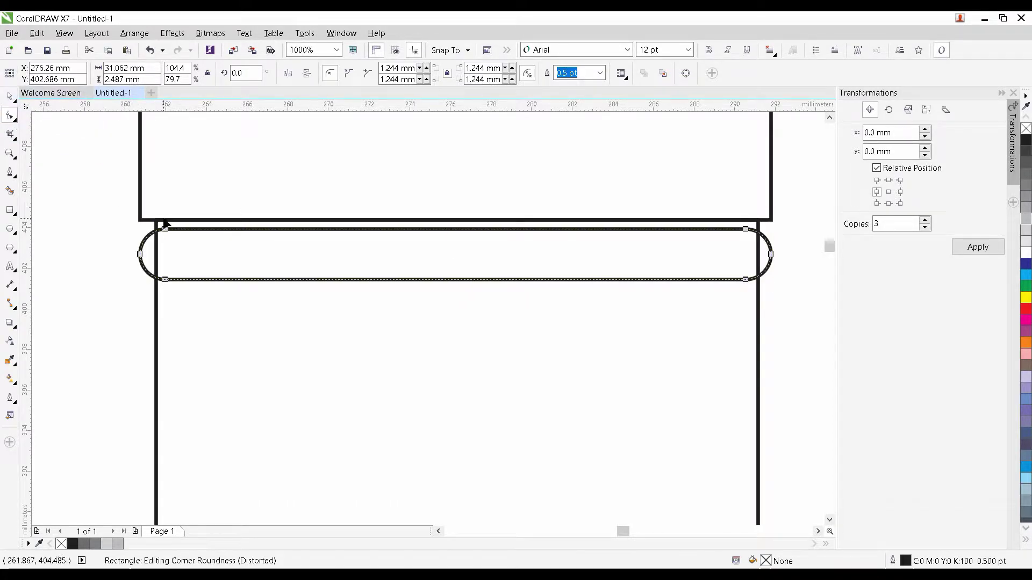
left_click_drag(167, 229, 152, 228)
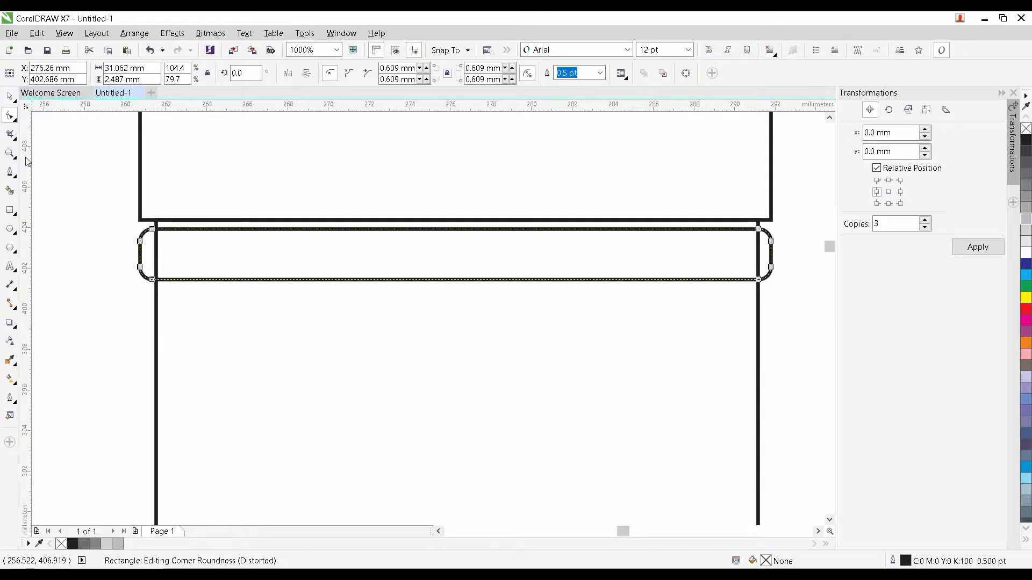
Draw a small connector rectangle about 2 mm wide and 1.5 mm tall bridging the cap and ring near their left end
left_click(13, 214)
scroll(180, 231, "up", 1)
left_click_drag(226, 211, 307, 257)
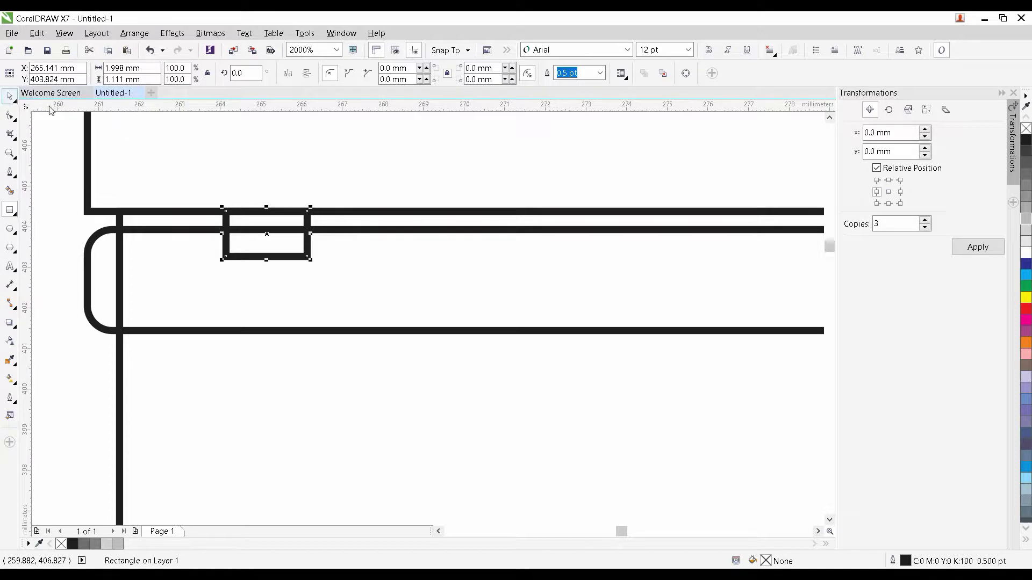
left_click_drag(266, 208, 203, 197)
scroll(240, 203, "down", 2)
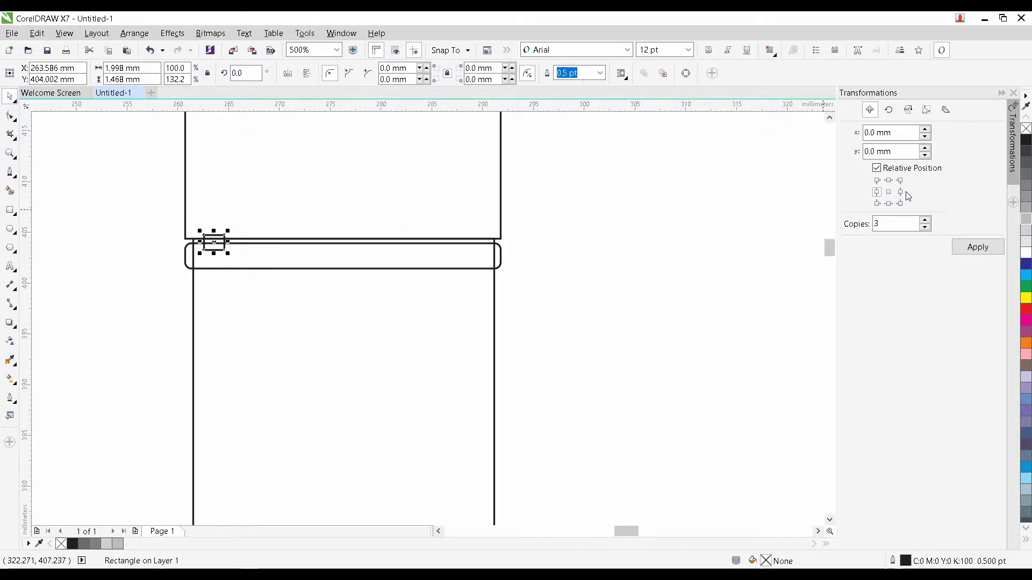
Make three copies of the connector rectangle to the right, each offset horizontally by 6.998 mm
left_click(900, 191)
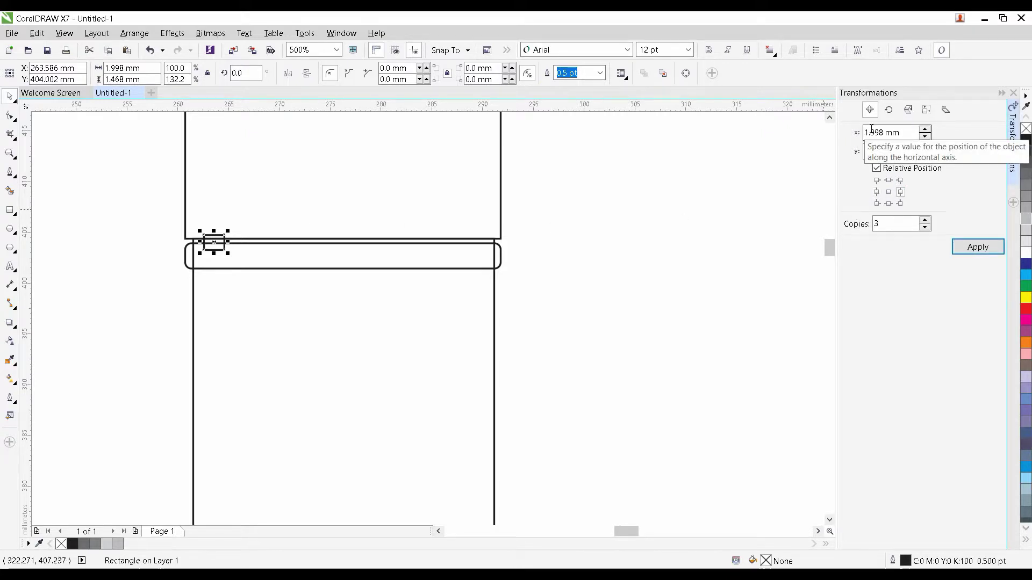
left_click(869, 131)
key("BackSpace")
type("6")
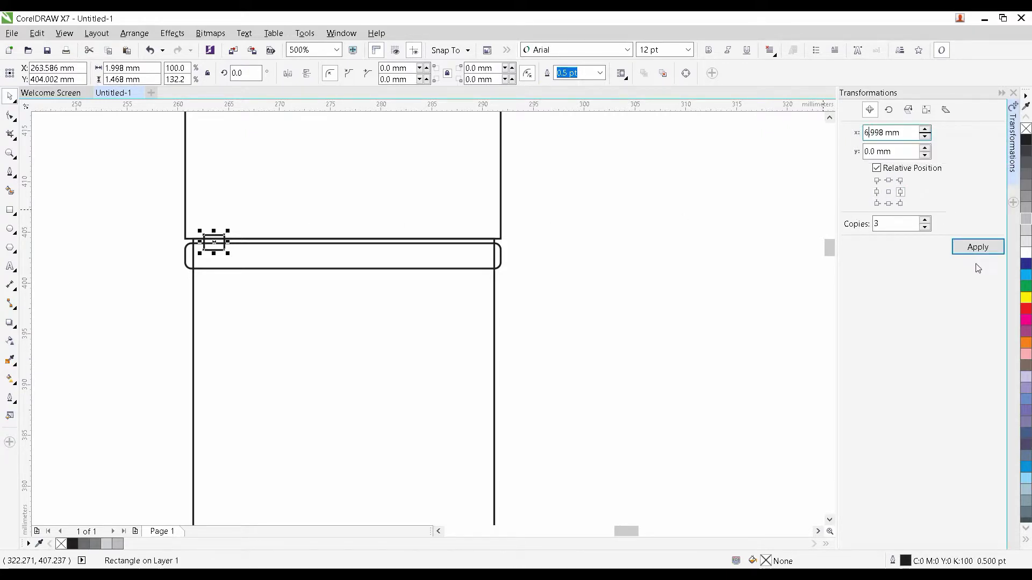
left_click(974, 250)
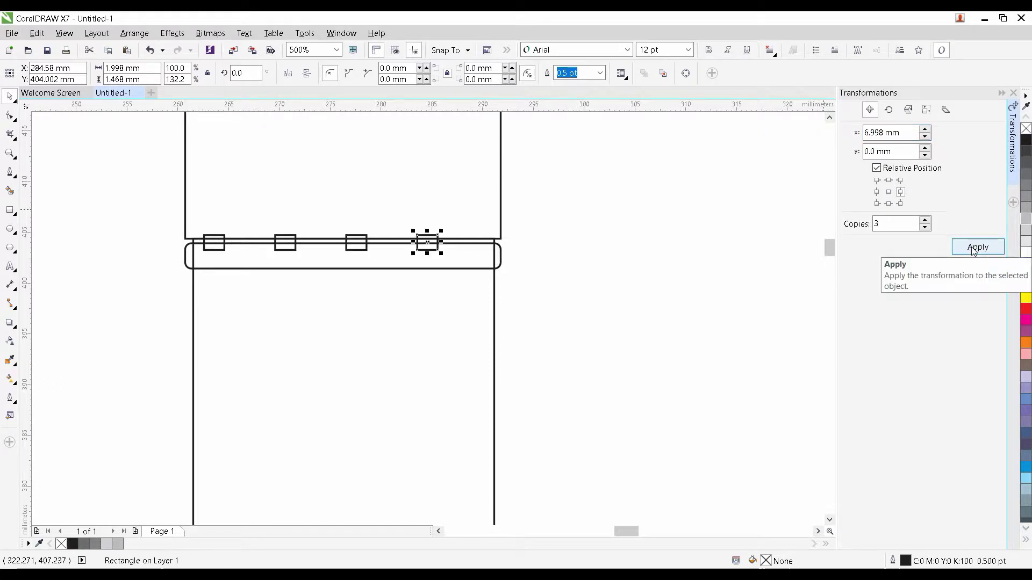
Weld the four connector rectangles into one object and centre it horizontally on the ring
left_click(579, 220)
left_click_drag(543, 221, 176, 253)
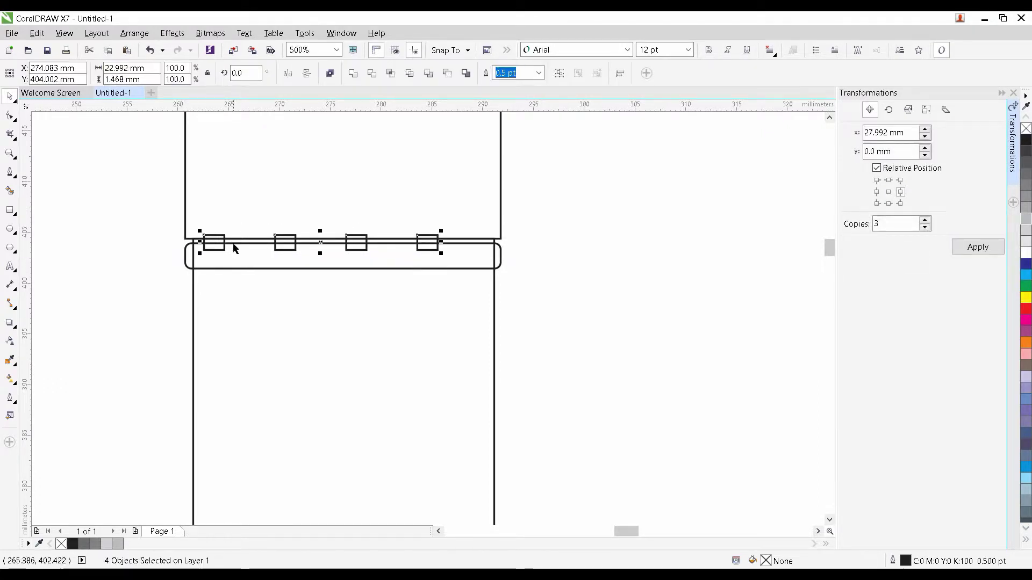
left_click(353, 74)
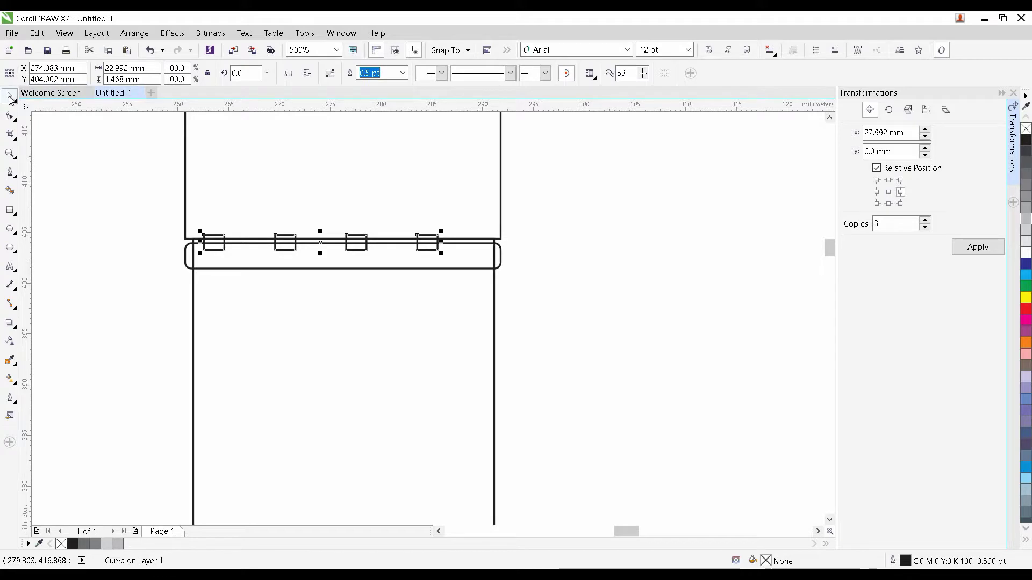
left_click(215, 267, "shift")
key("c")
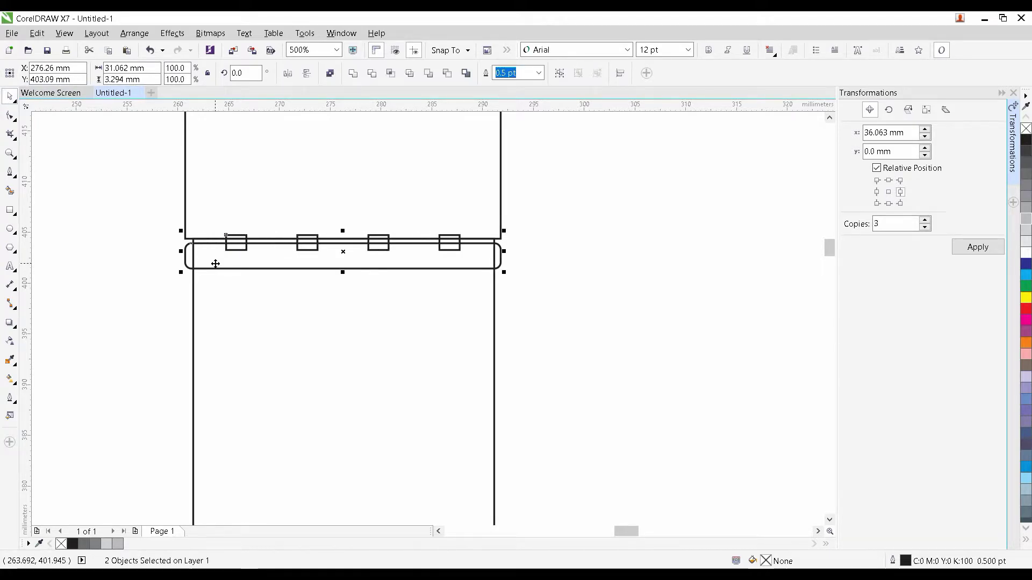
Weld the connectors, the ring and the cap into a single outline
left_click(354, 74)
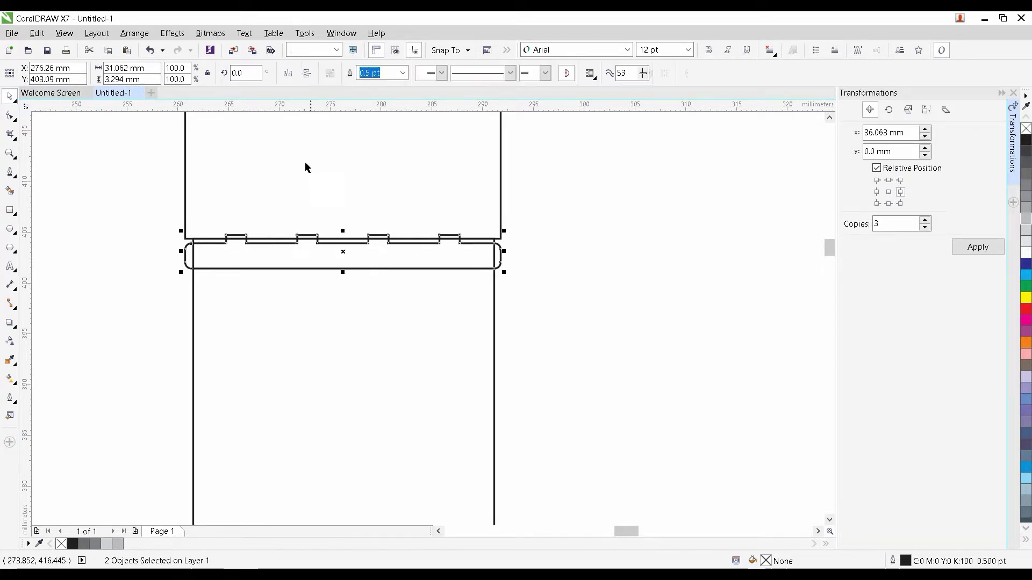
left_click(260, 200, "shift")
left_click(353, 76)
left_click(569, 205)
left_click_drag(418, 201, 511, 343)
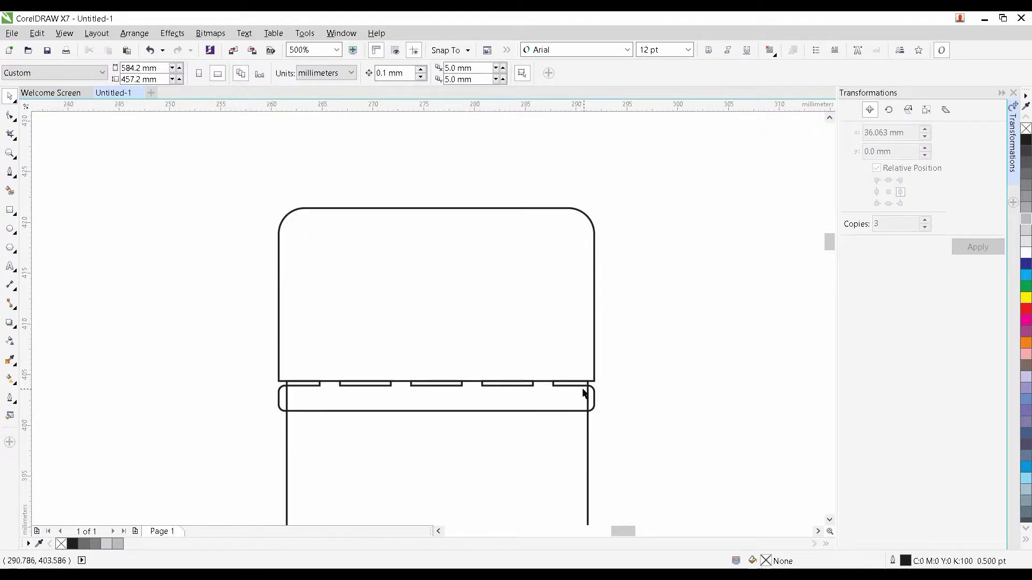
Draw a thin vertical ridge rectangle about 0.26 mm wide and 14.8 mm tall just inside the cap's left edge
left_click(10, 210)
scroll(301, 252, "up", 1)
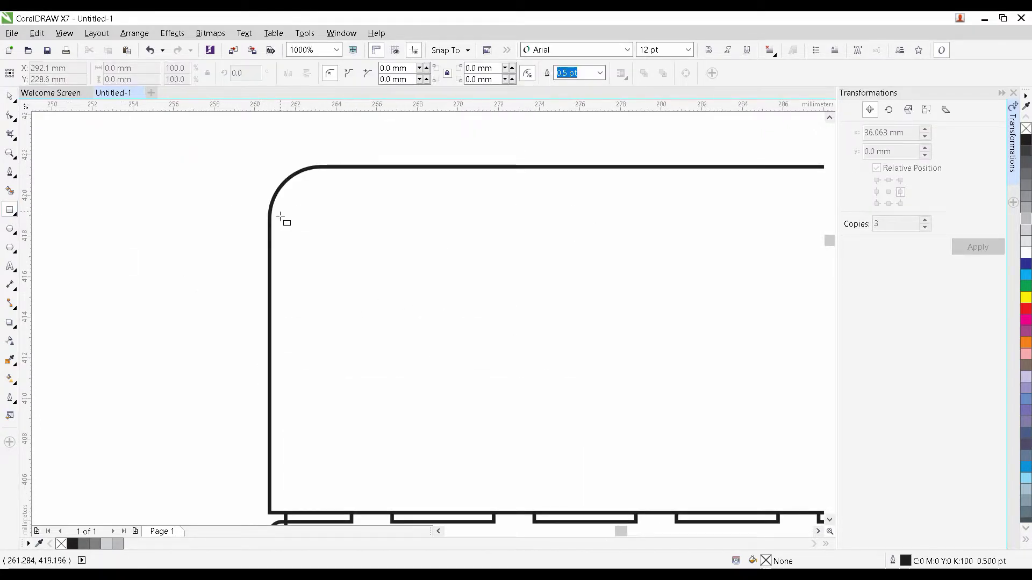
left_click_drag(280, 216, 285, 510)
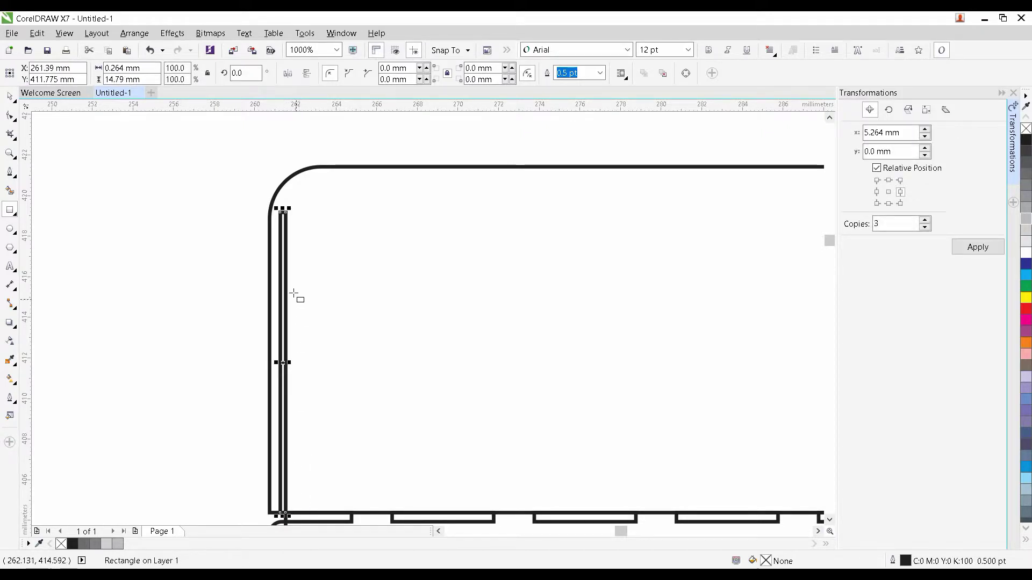
Apply a horizontal black-to-white linear fountain fill to the welded cap
left_click(10, 96)
left_click(379, 227)
scroll(379, 228, "down", 2)
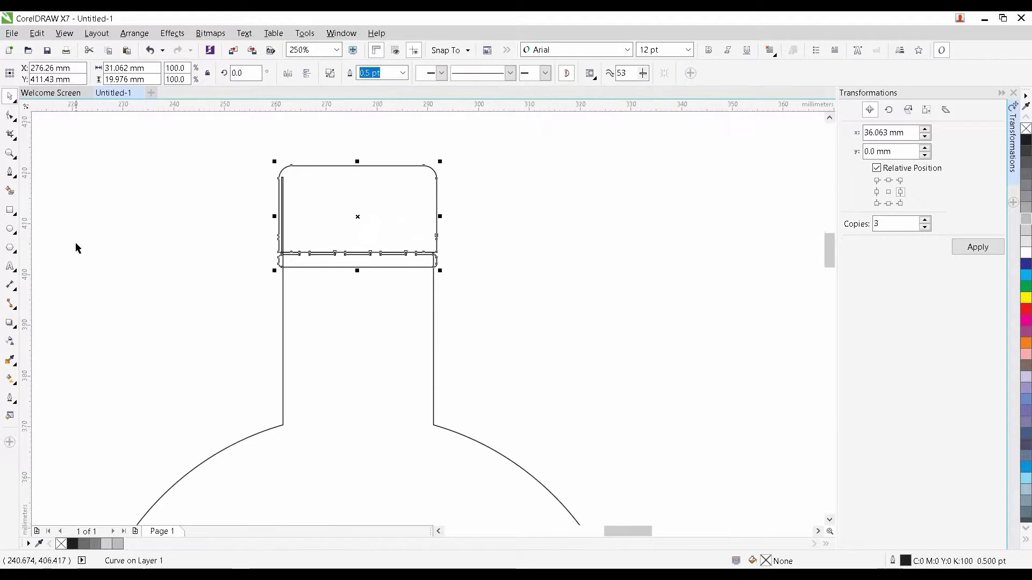
left_click(13, 380)
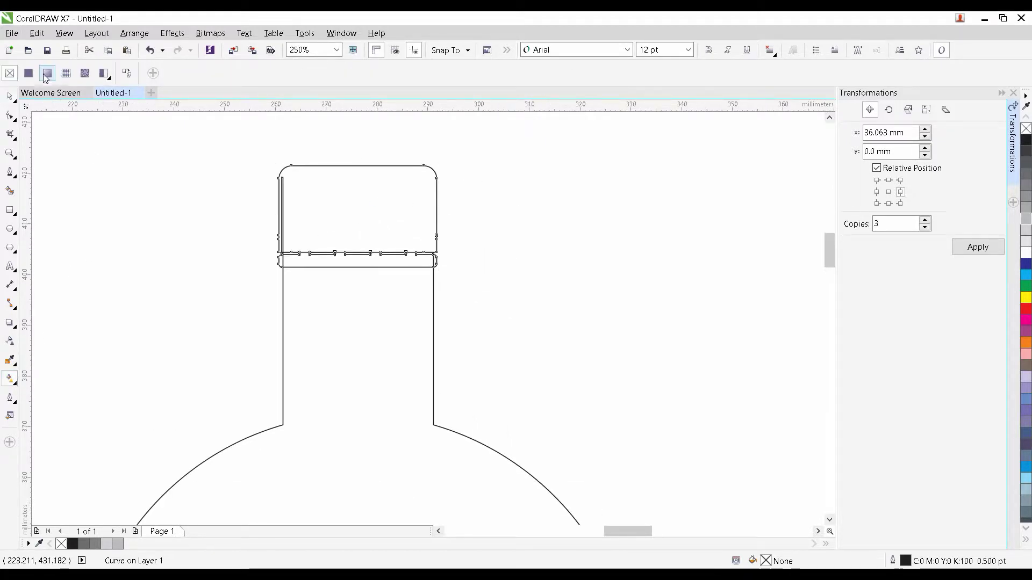
left_click(48, 73)
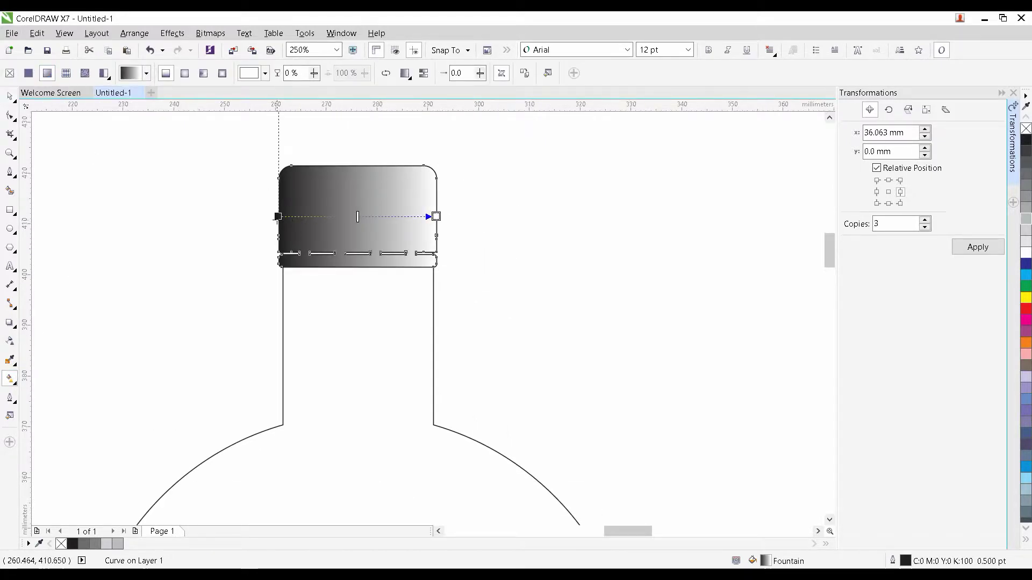
Set the start colour of the cap's gradient to C0 M100 Y57 K0
left_click(278, 217)
left_click(247, 235)
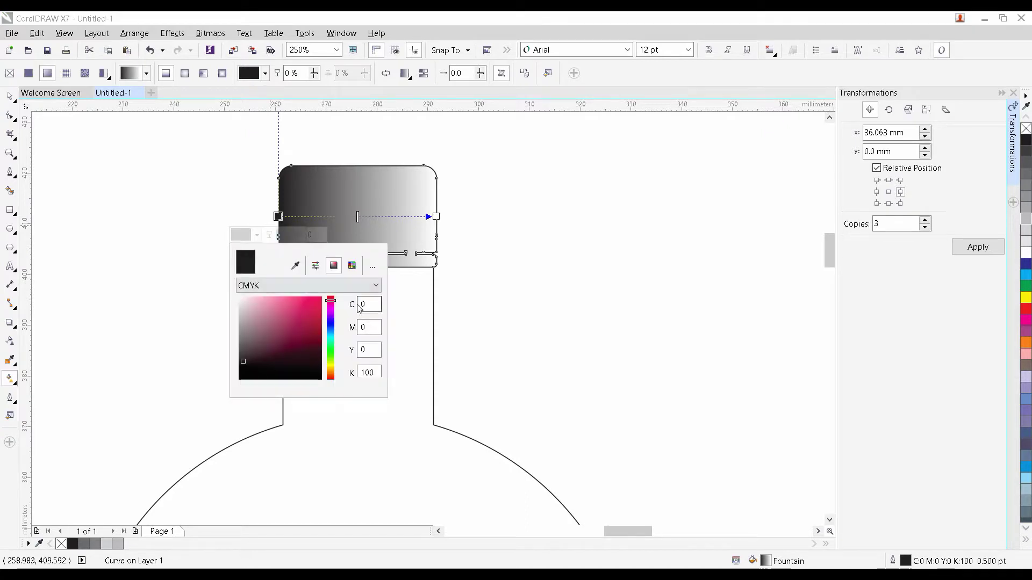
left_click(321, 297)
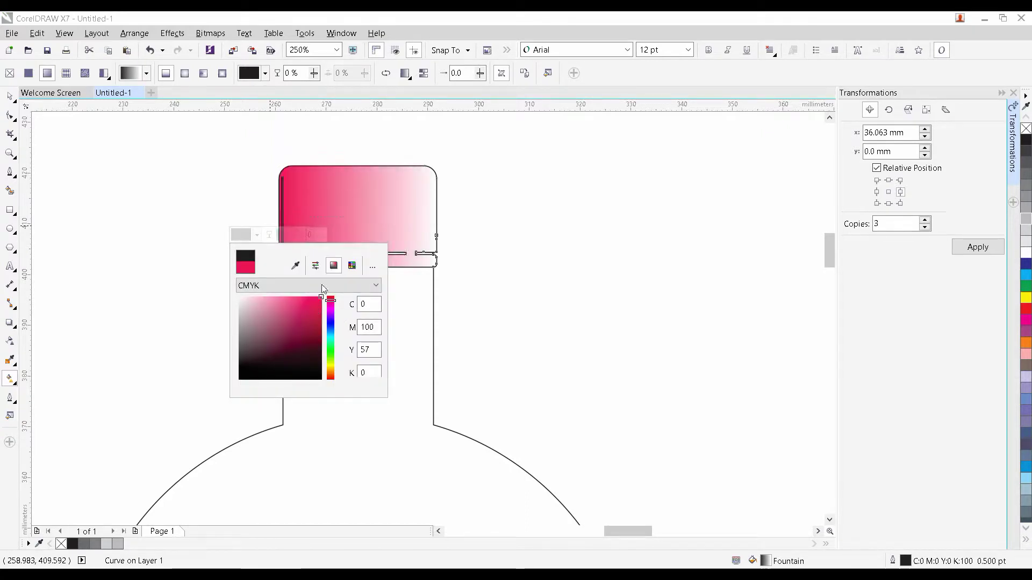
Add a colour node at 36% of the cap's gradient and set it to the lighter pink #FF4079
left_click(337, 217)
double_click(337, 216)
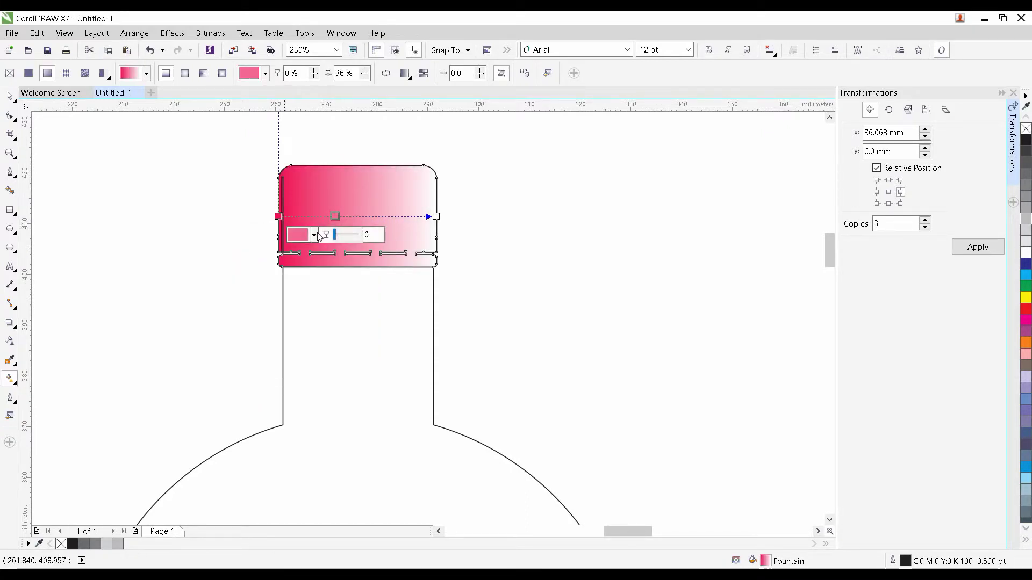
left_click(314, 235)
left_click_drag(350, 303, 358, 296)
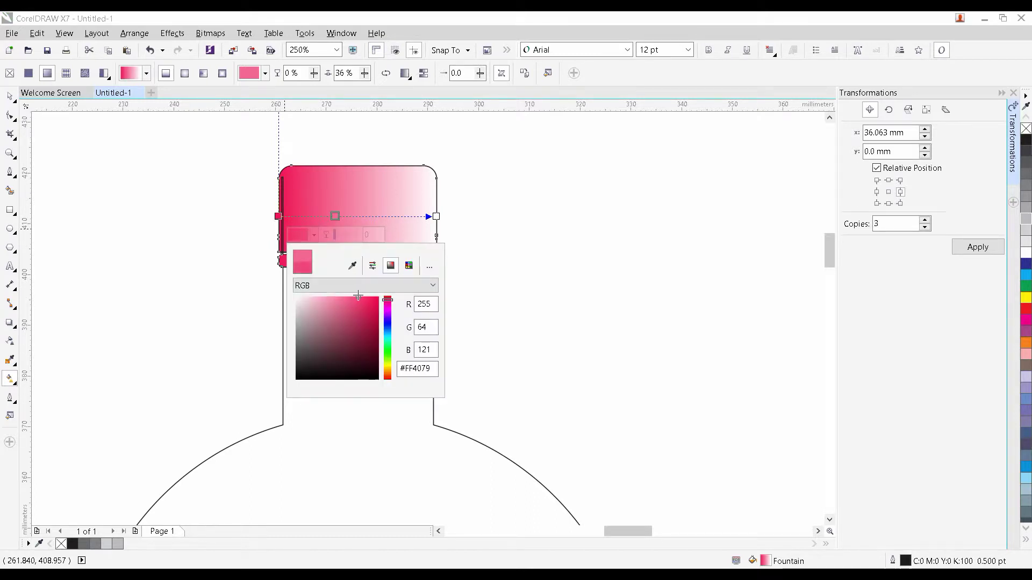
Set the end colour of the cap's gradient to a dark red of C16 M100 Y87 K8
left_click(435, 217)
left_click(435, 217)
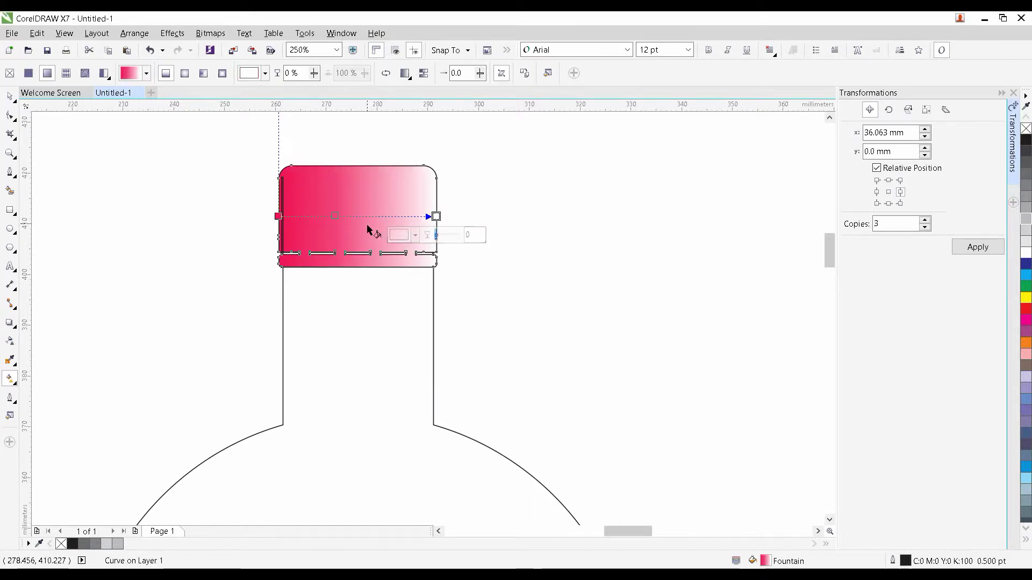
left_click(415, 235)
left_click(453, 265)
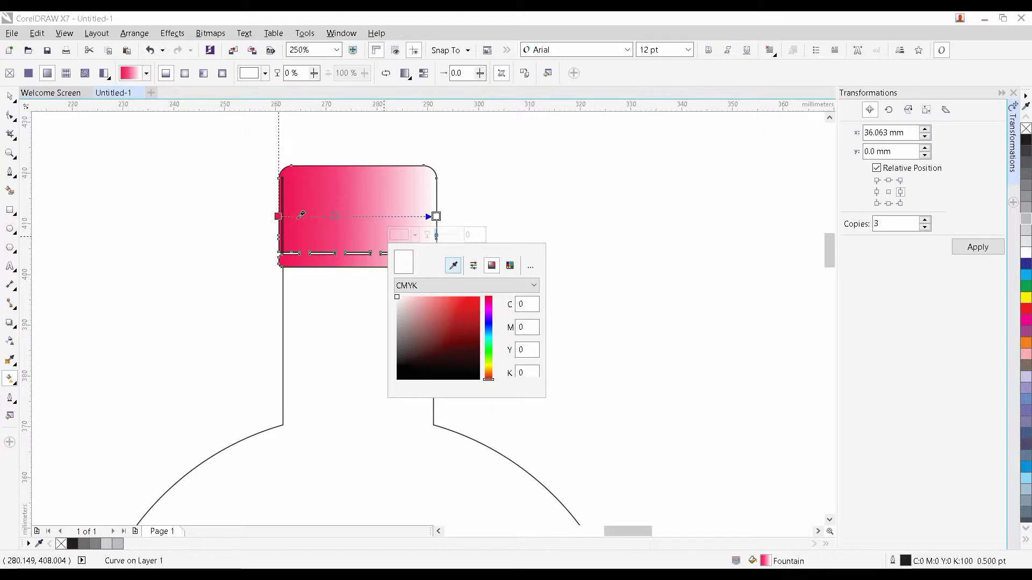
left_click(287, 173)
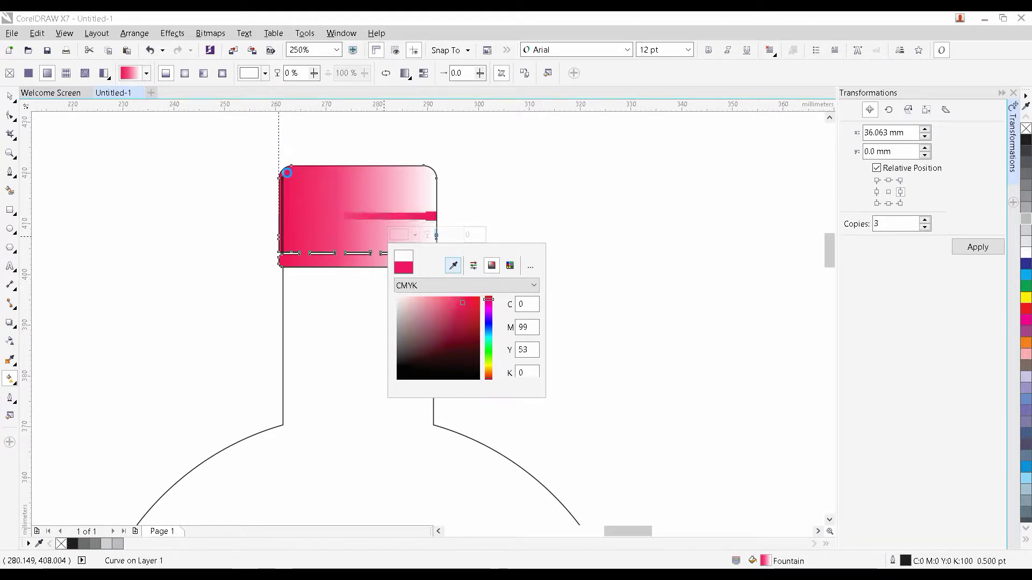
left_click(473, 317)
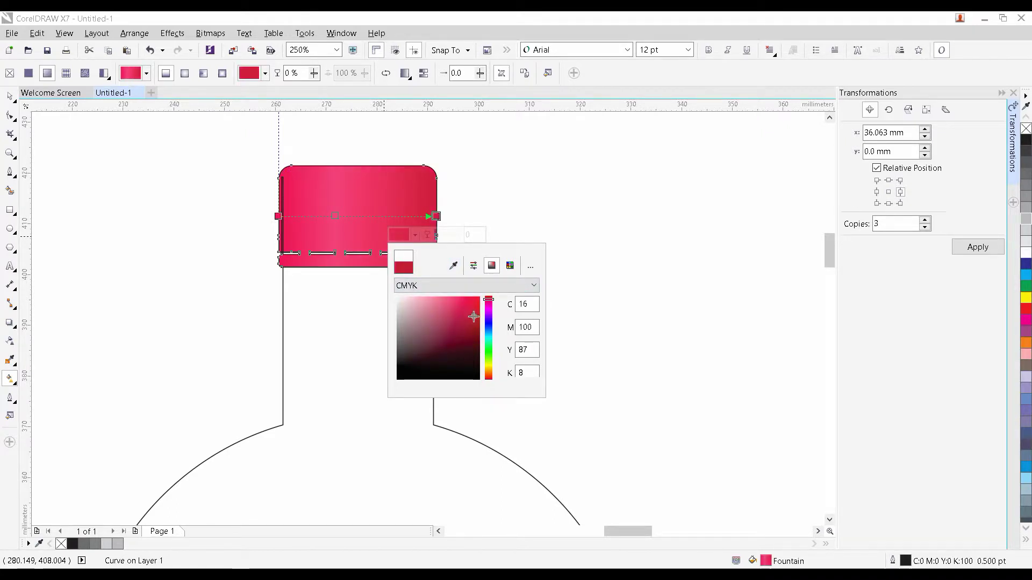
Remove the outline of the welded cap
left_click(9, 98)
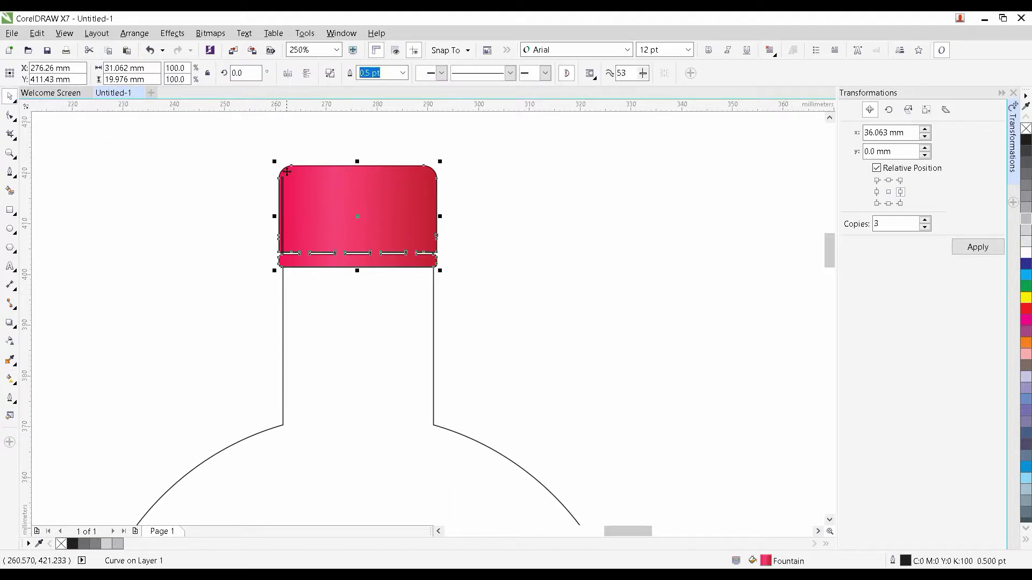
right_click(1026, 129)
scroll(278, 176, "up", 1)
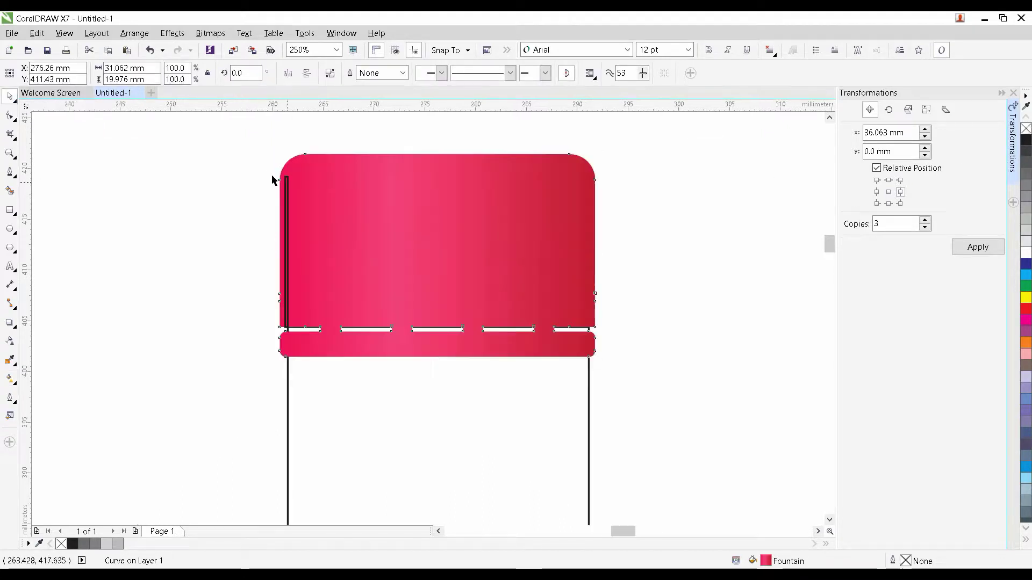
Copy only the cap's fill onto the thin ridge rectangle and remove the ridge's outline
left_click(271, 177)
left_click(286, 185)
scroll(287, 237, "up", 2)
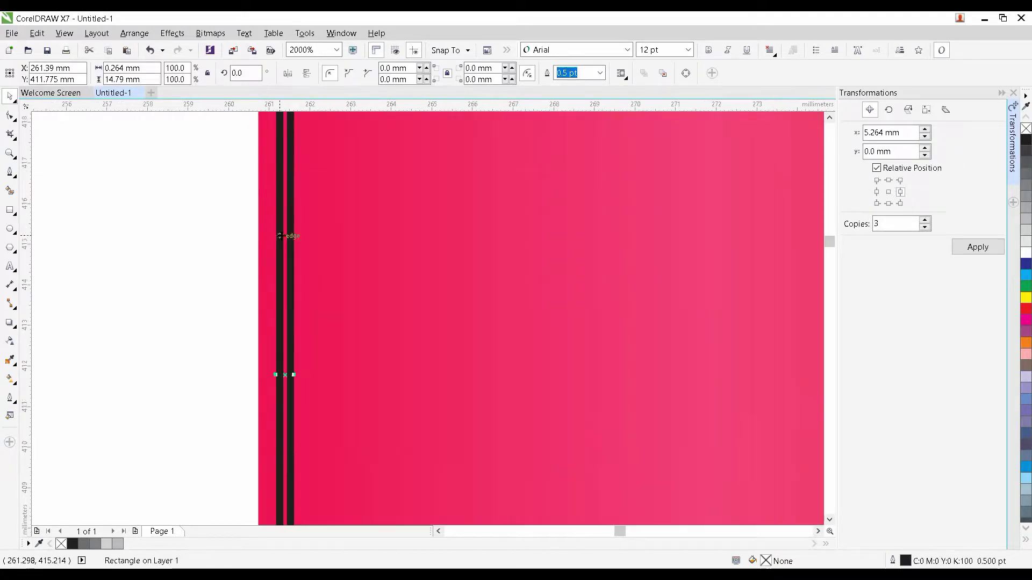
scroll(125, 433, "down", 1)
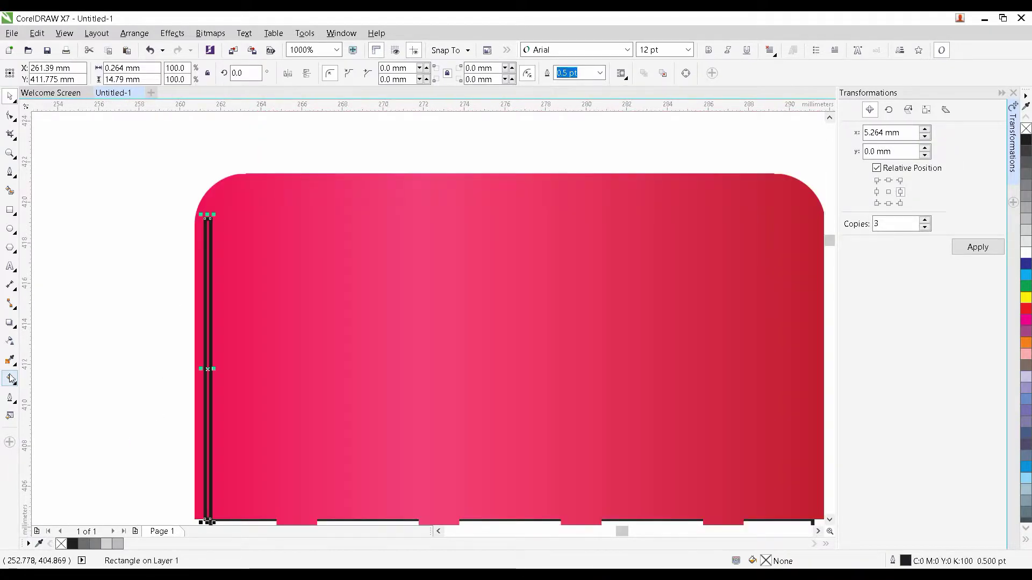
left_click(38, 34)
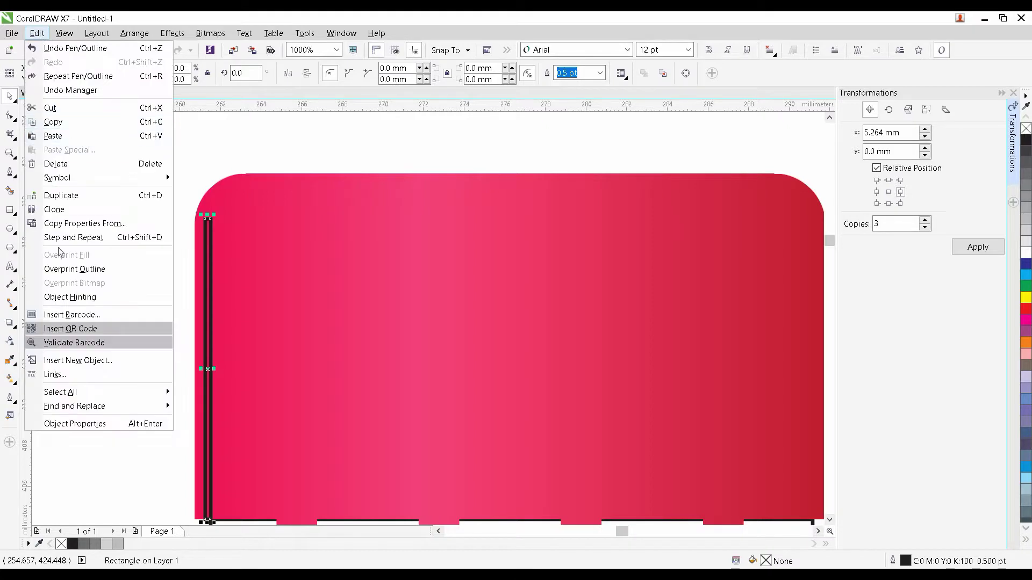
left_click(81, 226)
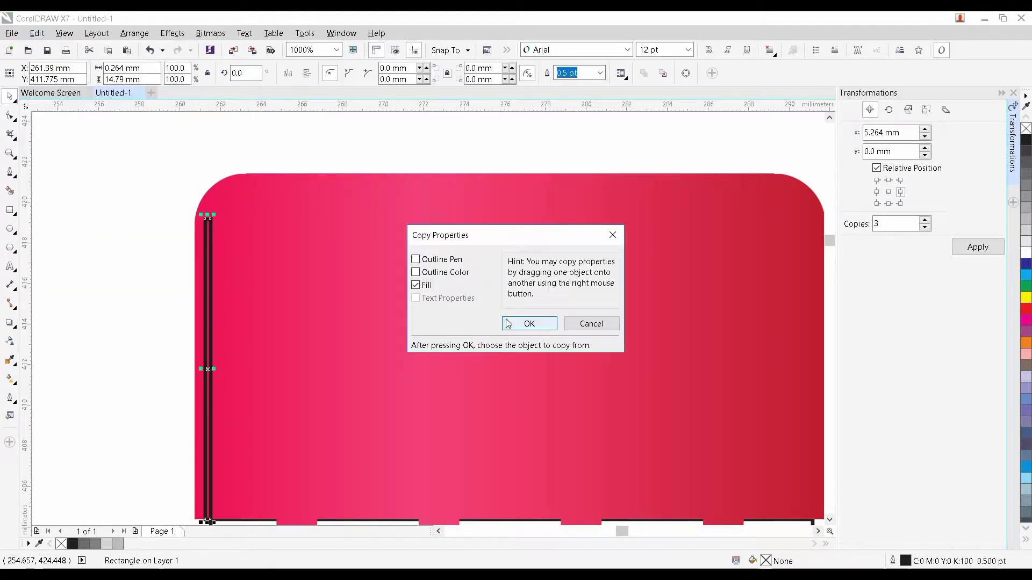
left_click(529, 324)
left_click(309, 267)
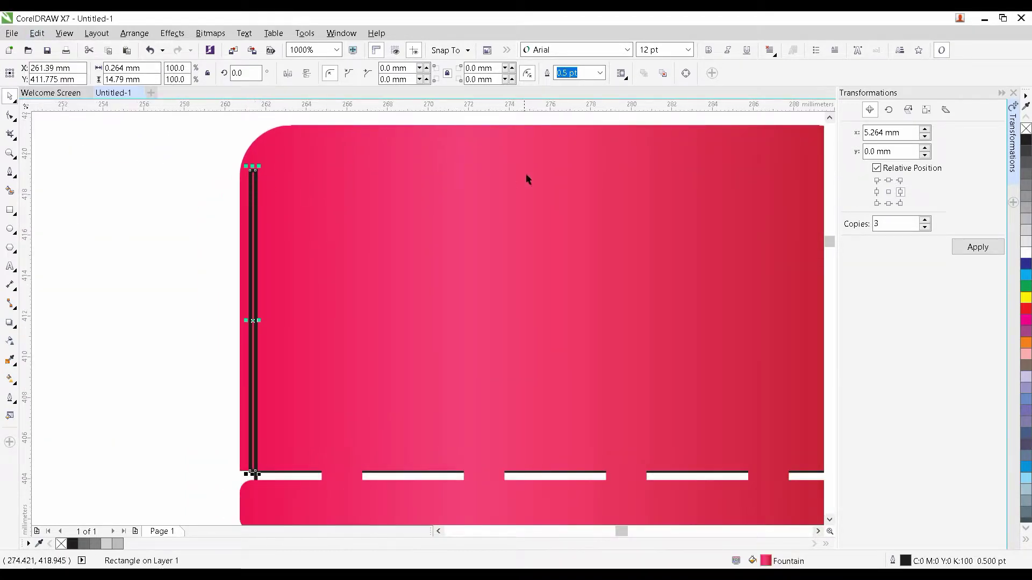
right_click(1026, 129)
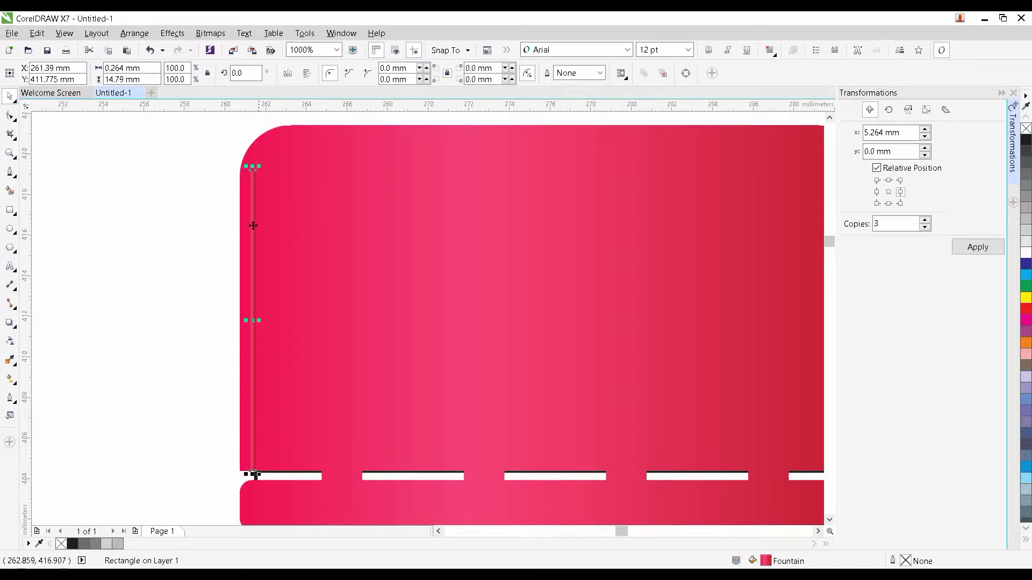
Move the ridge rectangle up about 0.4 mm so its lower end clears the slots in the cap
left_click(178, 268)
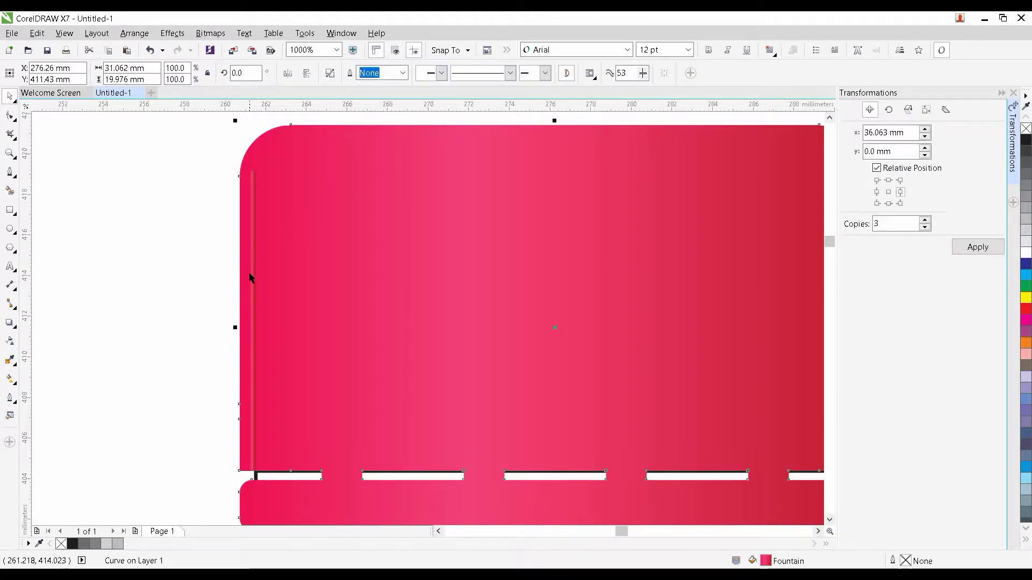
left_click(252, 269)
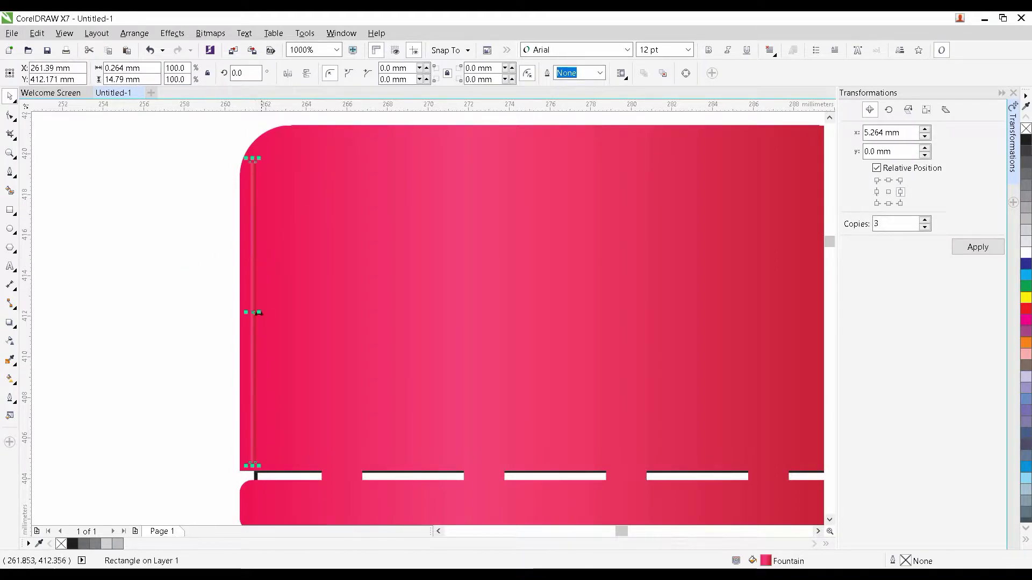
scroll(291, 253, "down", 2)
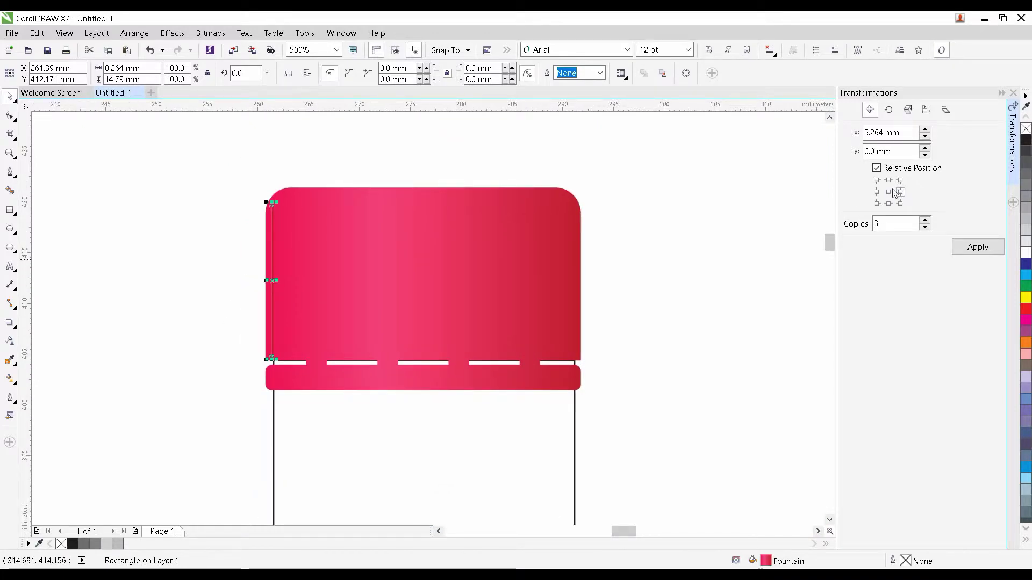
Repeat the ridge to the right with a relative offset of 0.864 mm and 20 copies, applying the transformation twice
left_click(877, 193)
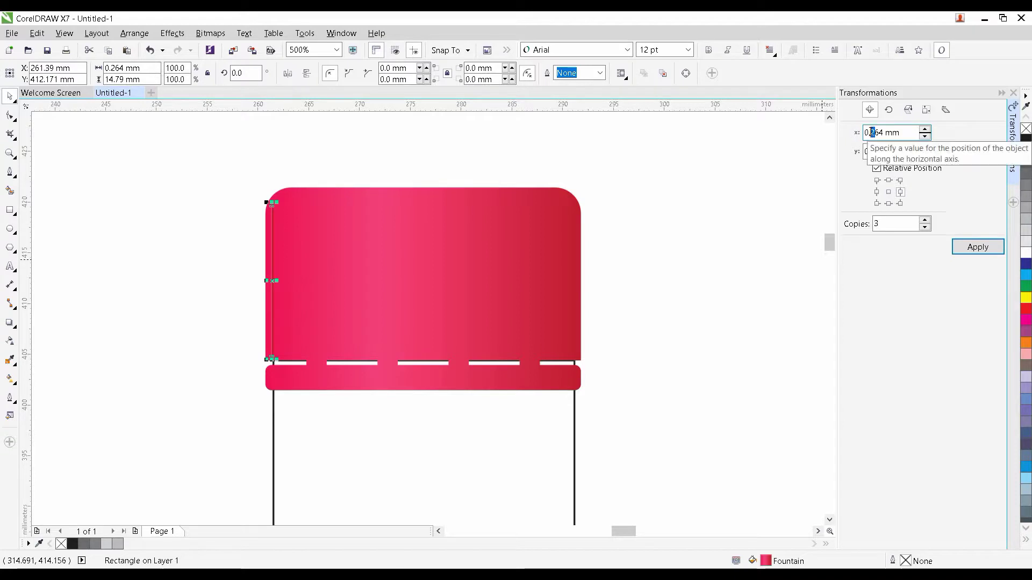
left_click_drag(875, 131, 871, 132)
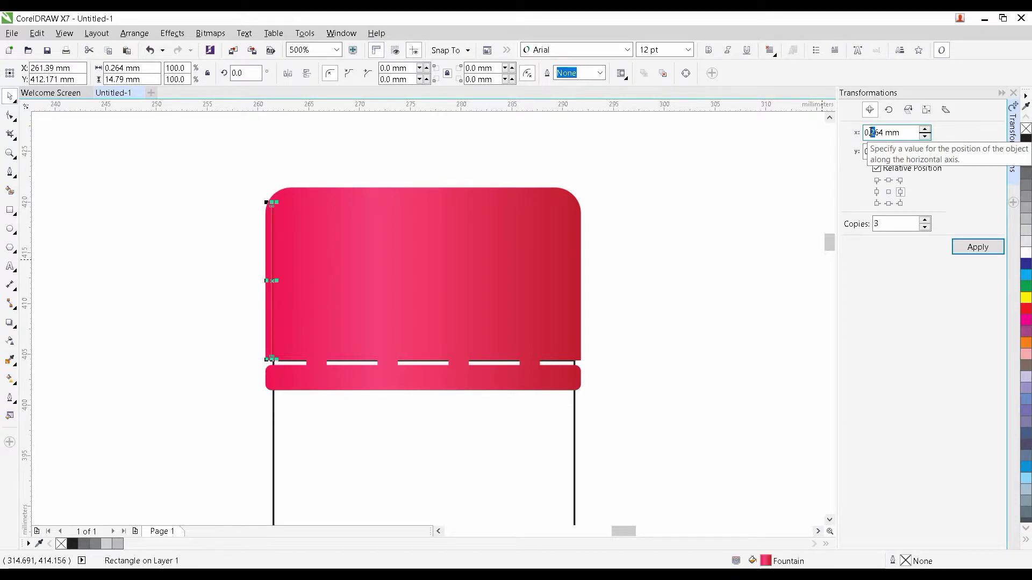
type("8")
key("Tab")
key("Tab")
key("Tab")
key("Tab")
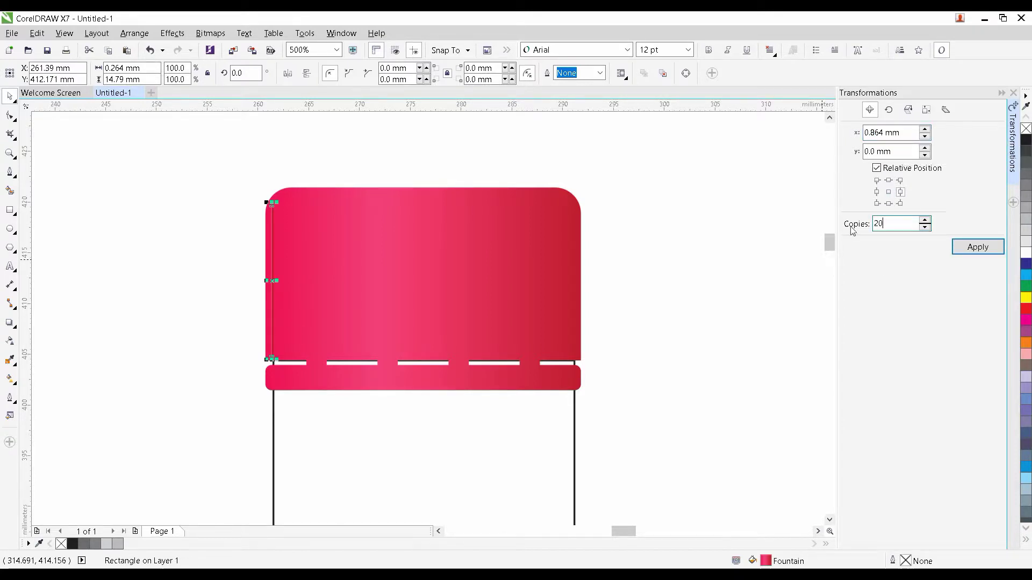
type("20")
left_click(967, 253)
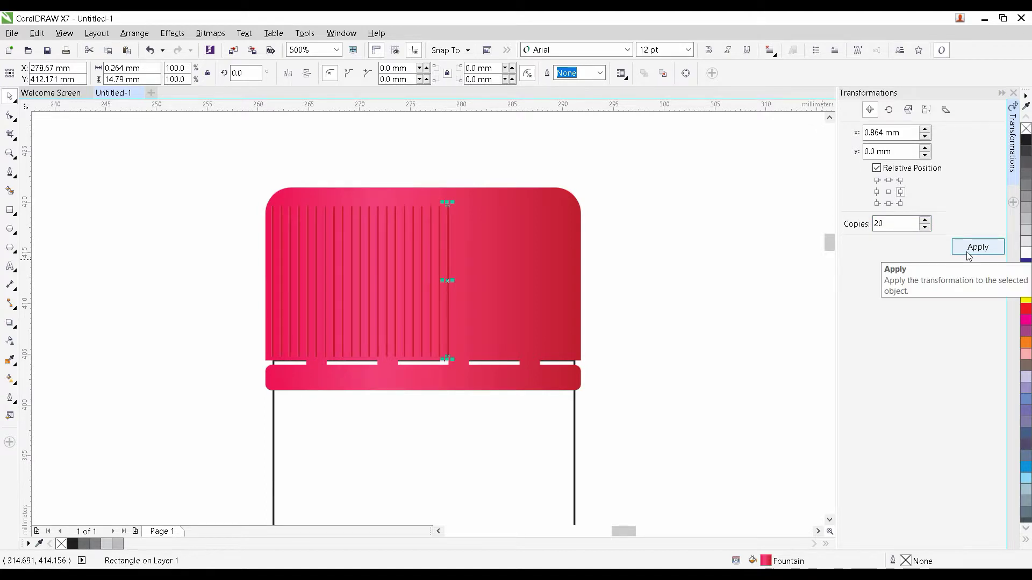
left_click(968, 253)
Delete the surplus ridges that extend beyond the cap's right edge
left_click_drag(701, 249, 641, 249)
left_click(642, 191)
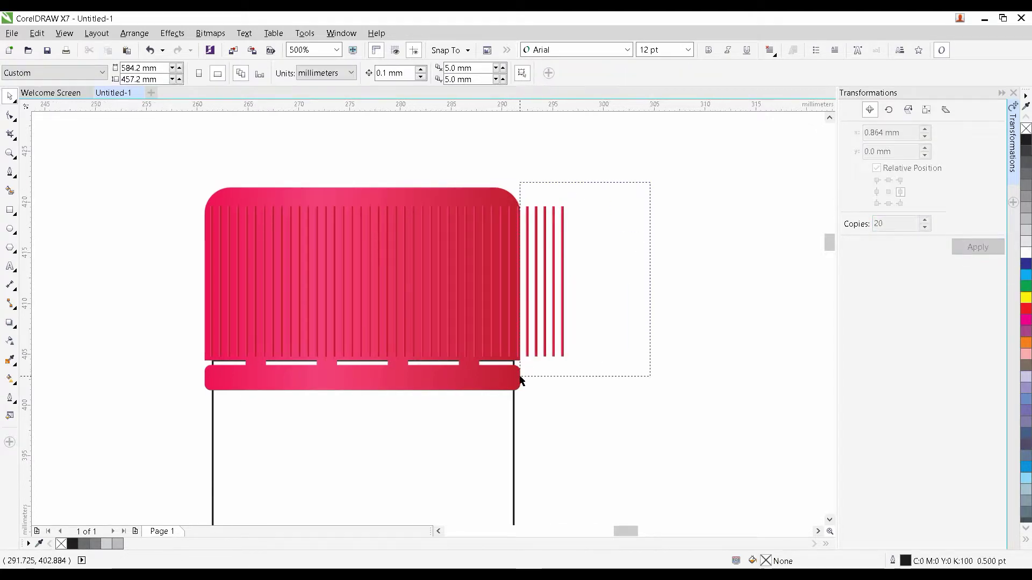
left_click_drag(520, 380, 519, 376)
key("Delete")
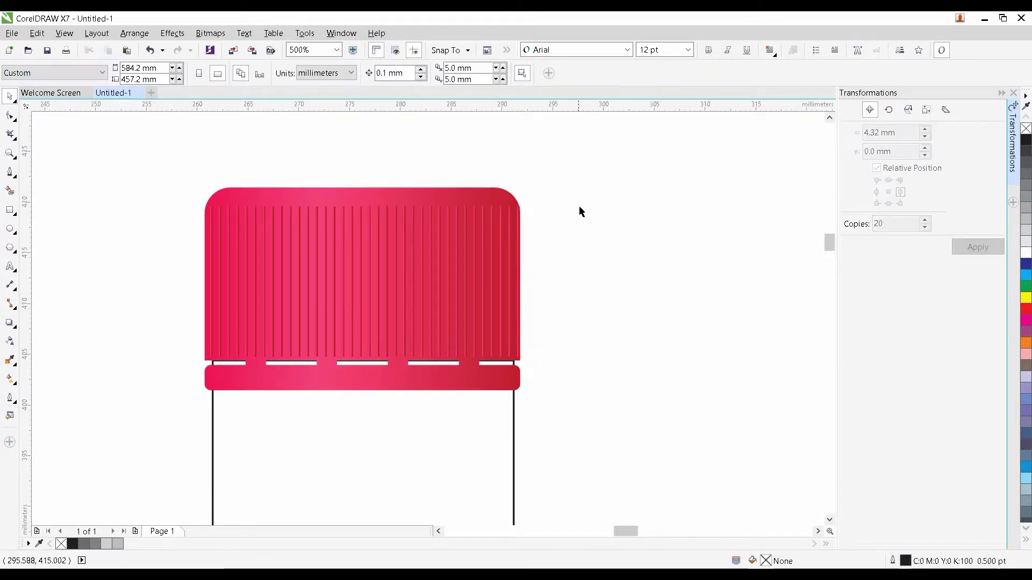
Group all the remaining ridges and centre the group horizontally on the cap
left_click_drag(466, 292, 136, 375)
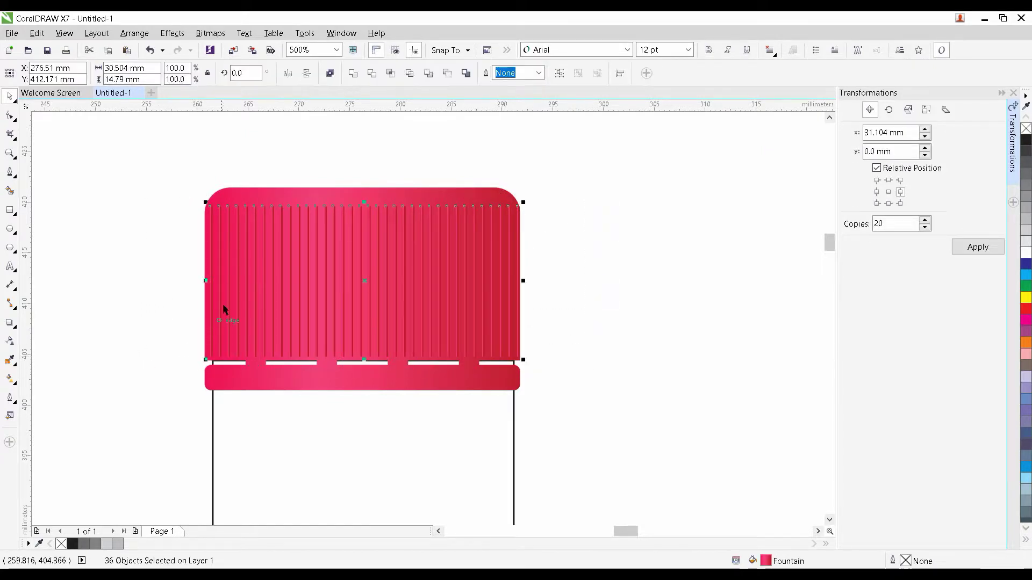
key("ctrl+g")
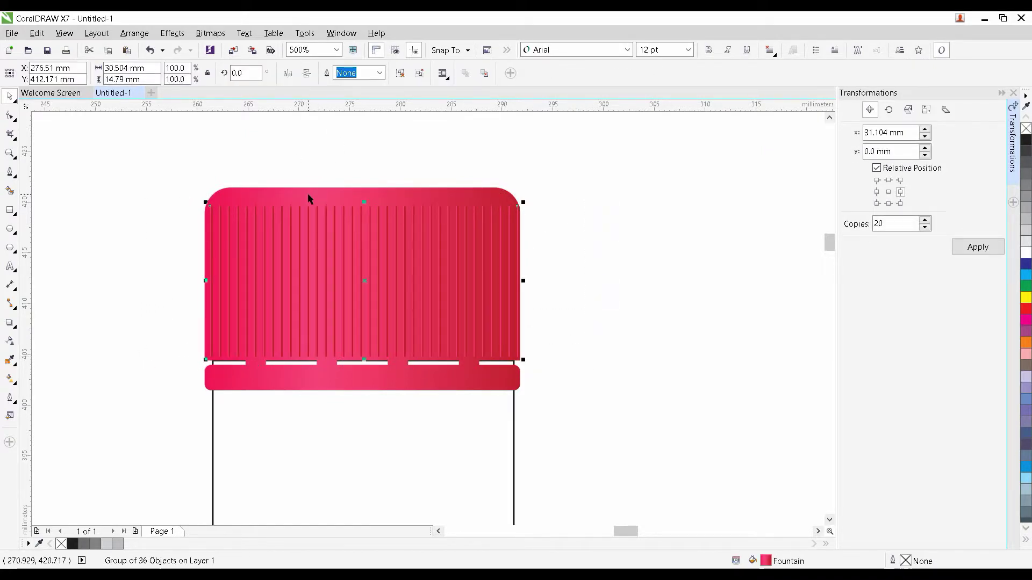
left_click(311, 196, "shift")
left_click(608, 214)
Shorten the ridge group from its upper end to about 13.4 mm high, a vertical scale of 90.6%
scroll(523, 207, "down", 4)
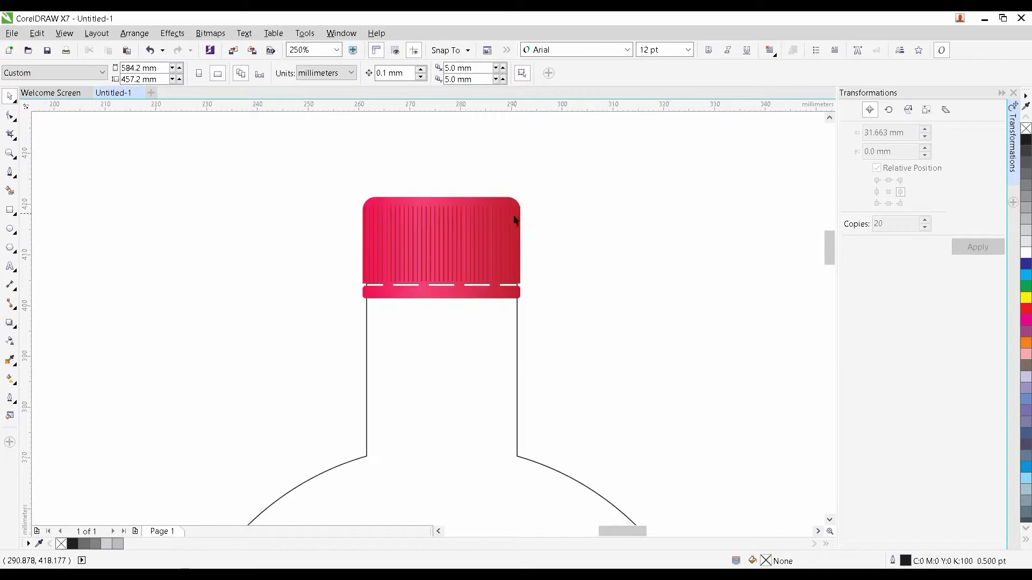
scroll(430, 269, "down", 3)
left_click(438, 163)
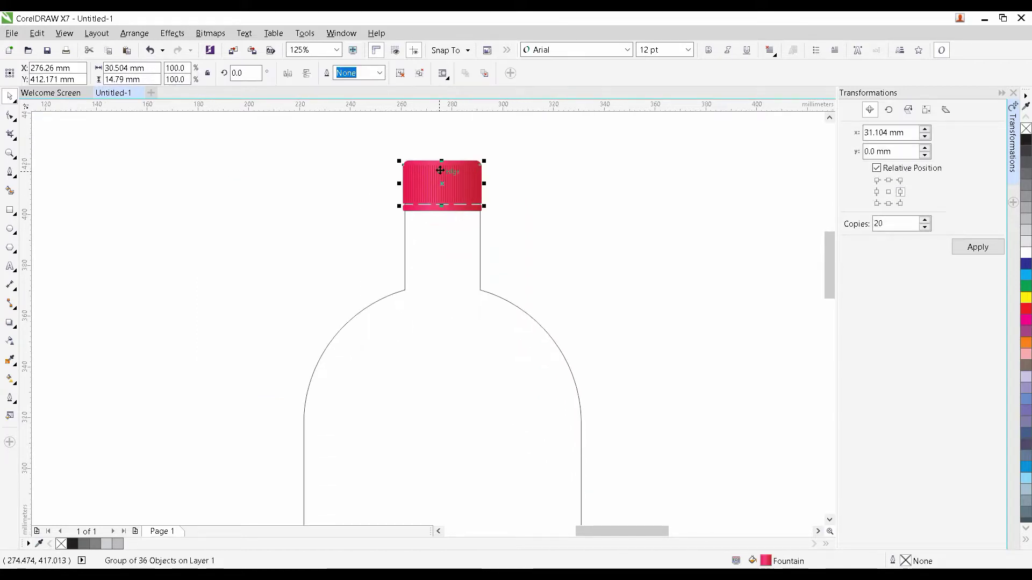
scroll(440, 162, "up", 4)
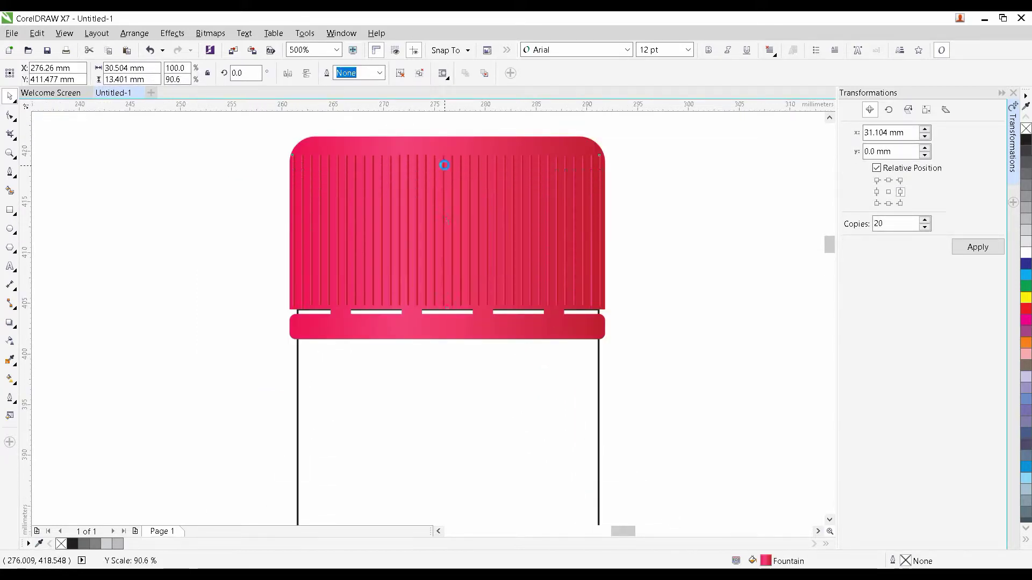
scroll(349, 200, "down", 2)
left_click(305, 240)
scroll(305, 245, "down", 2)
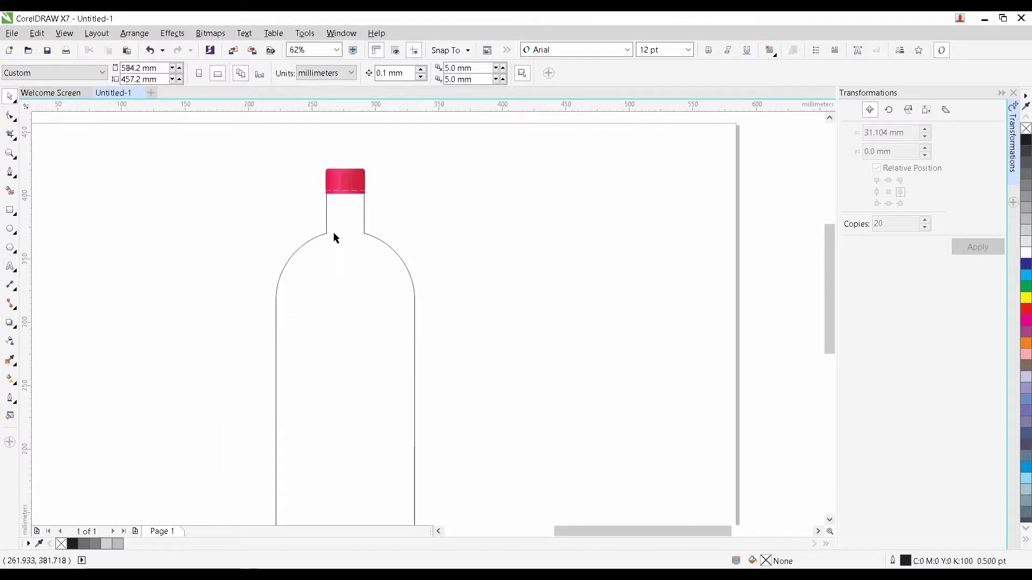
left_click(335, 209)
scroll(272, 222, "up", 1)
left_click(235, 203)
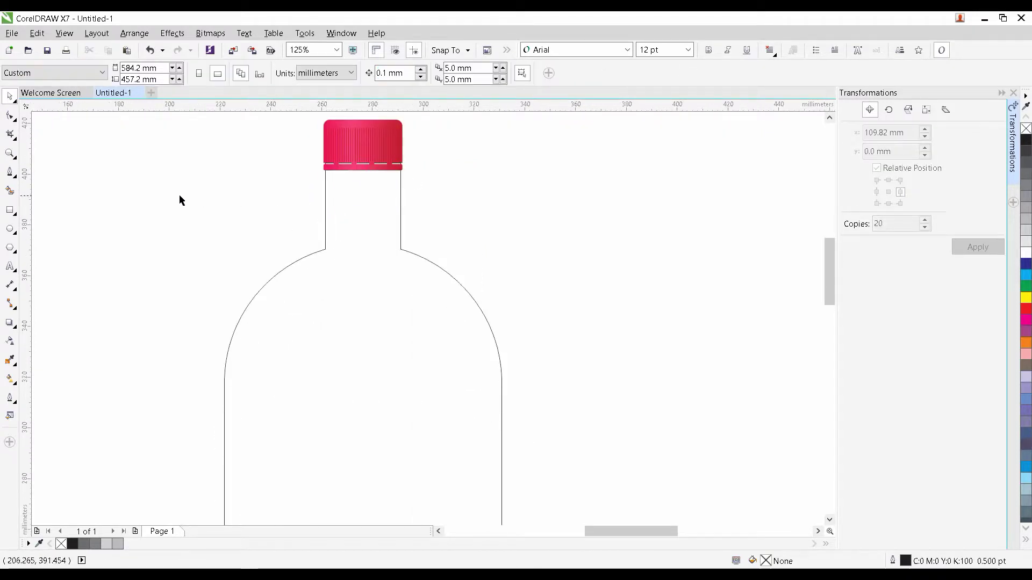
Start a Pen path beside the cap and run it across and straight down just inside the neck's left wall to the shoulder
left_click(10, 172)
scroll(299, 165, "up", 1)
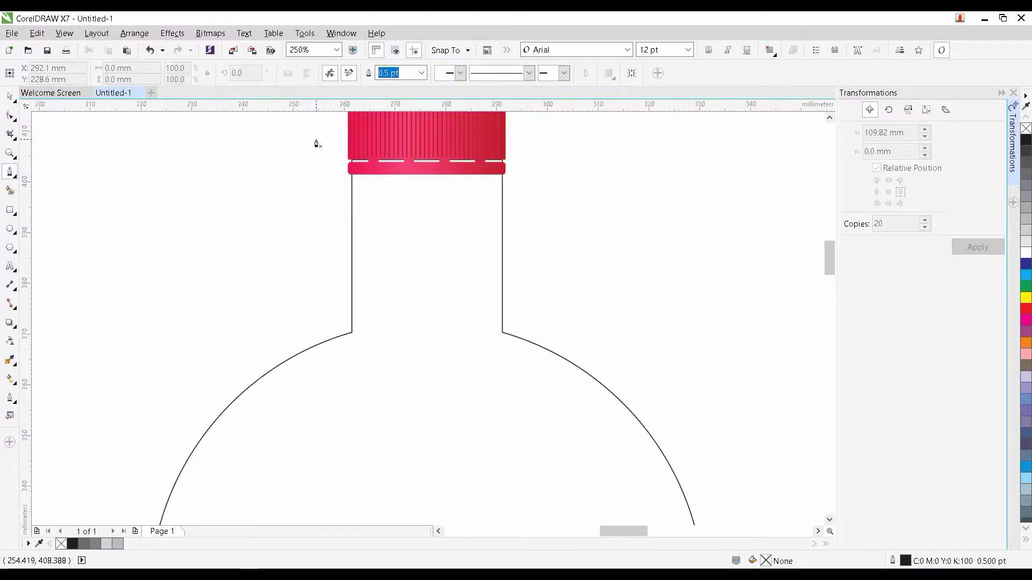
left_click_drag(318, 146, 304, 218)
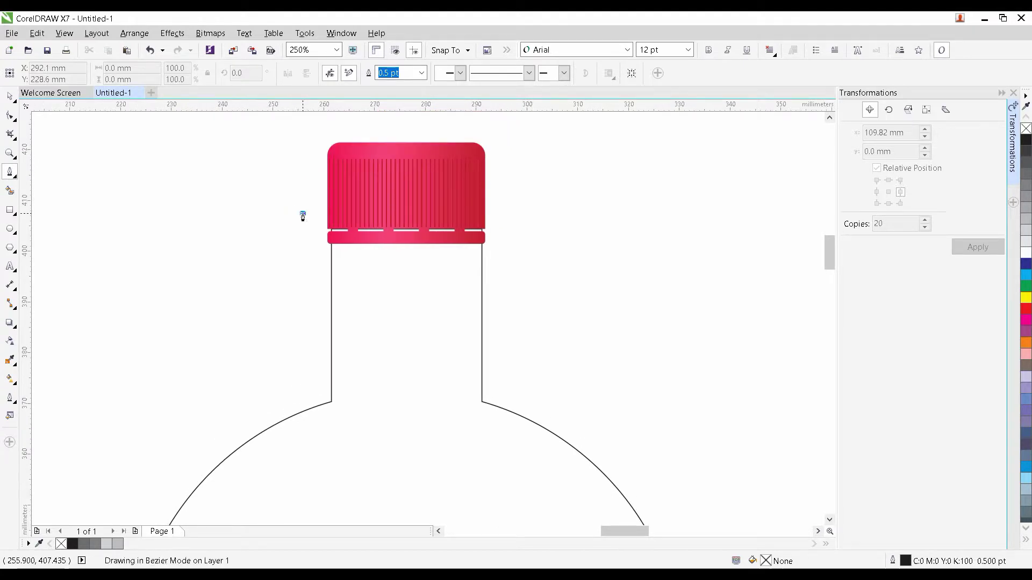
left_click(303, 215)
scroll(329, 219, "up", 1)
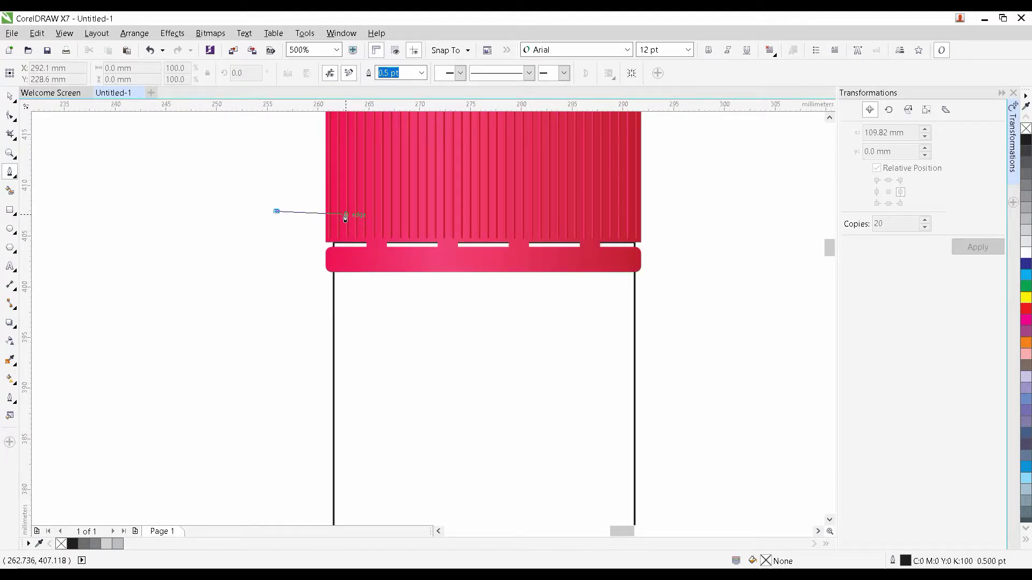
left_click(345, 214)
scroll(347, 493, "down", 1)
left_click_drag(348, 493, 364, 223)
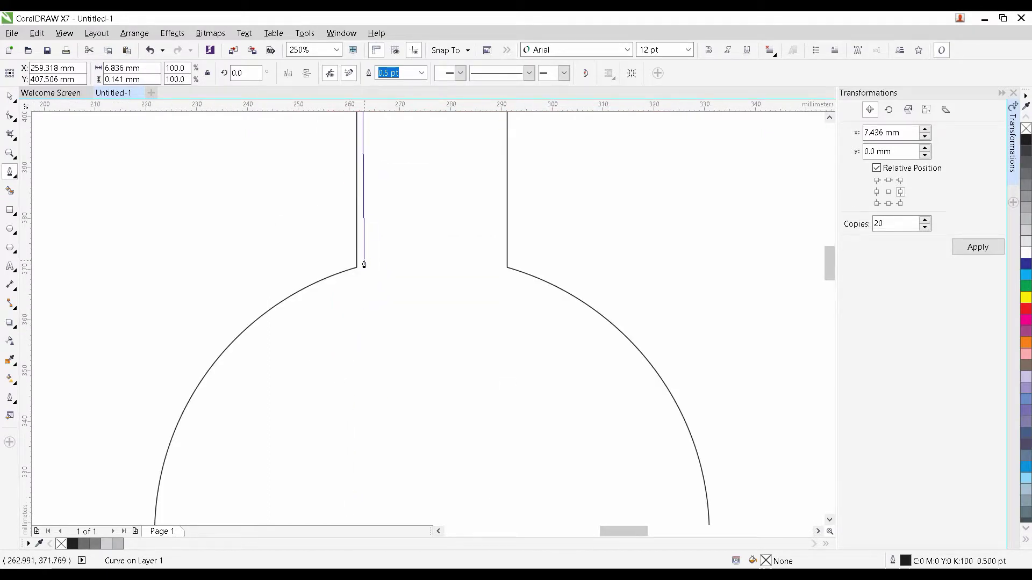
left_click(364, 265)
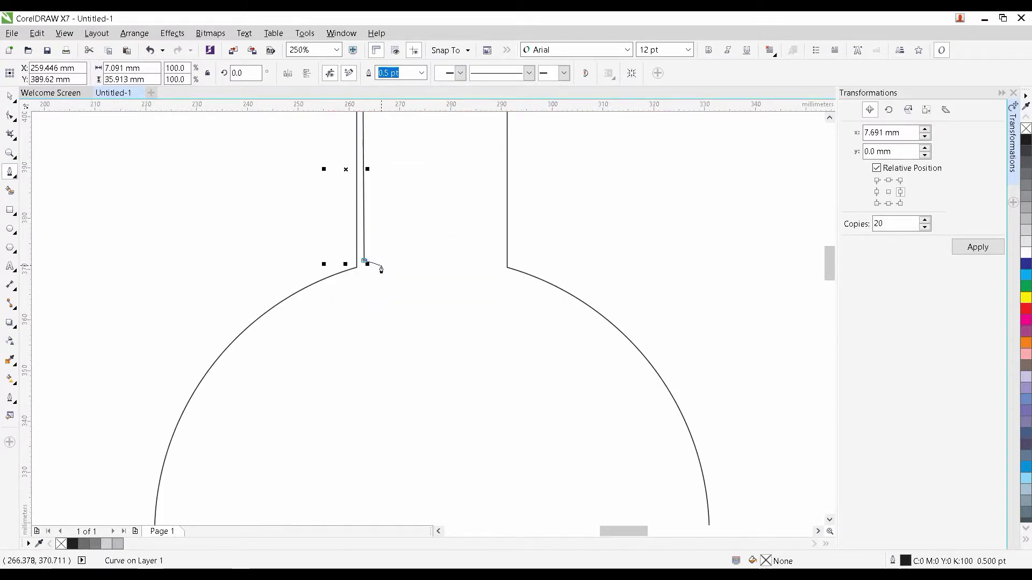
Continue the path with a short point at the neck base, a curve along the left shoulder, and a straight line past the base
scroll(383, 233, "down", 1)
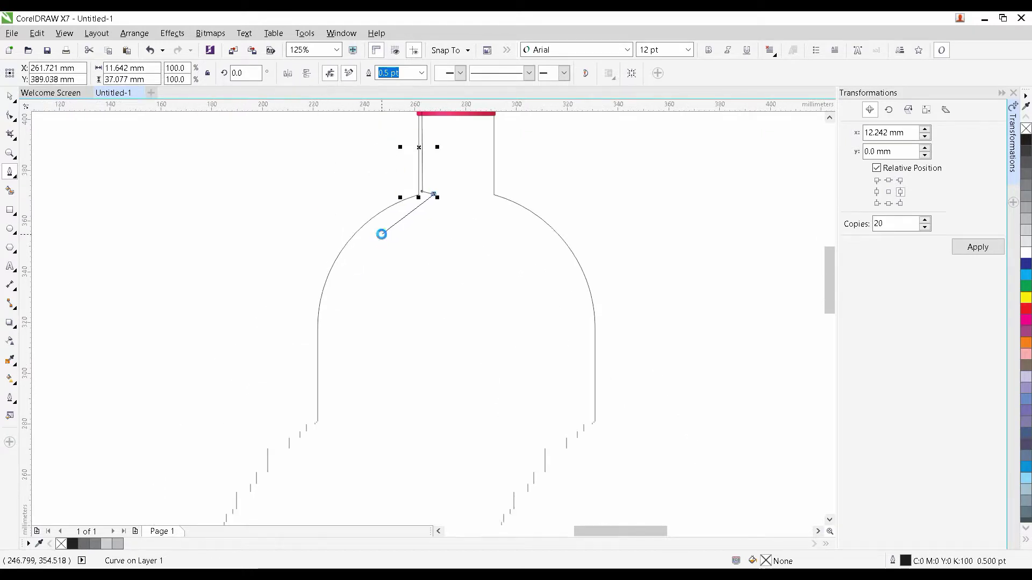
left_click_drag(326, 328, 359, 348)
scroll(360, 348, "down", 3)
scroll(357, 463, "up", 2)
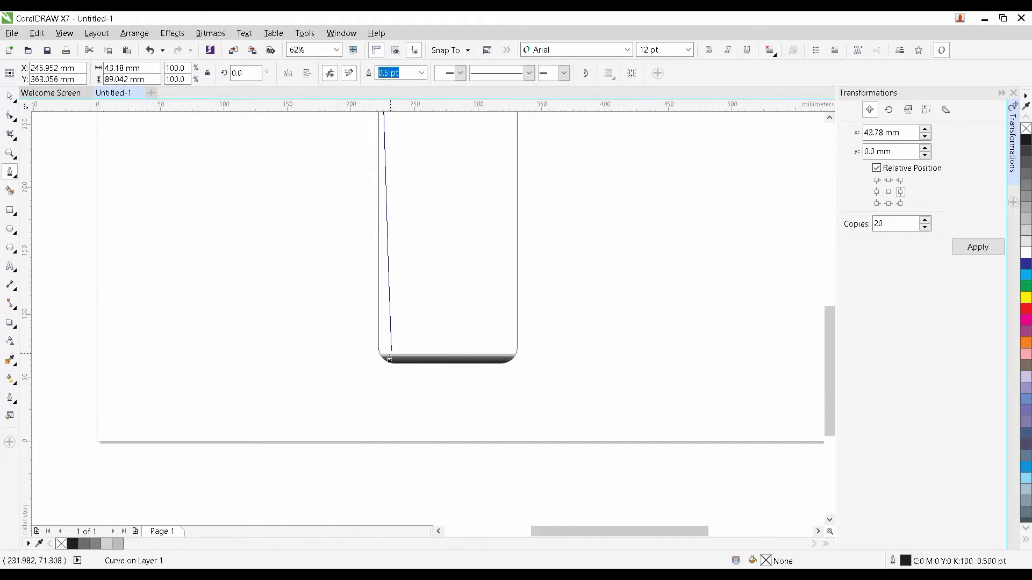
scroll(384, 353, "up", 1)
left_click_drag(375, 362, 373, 389)
key("ctrl+z")
left_click(380, 382)
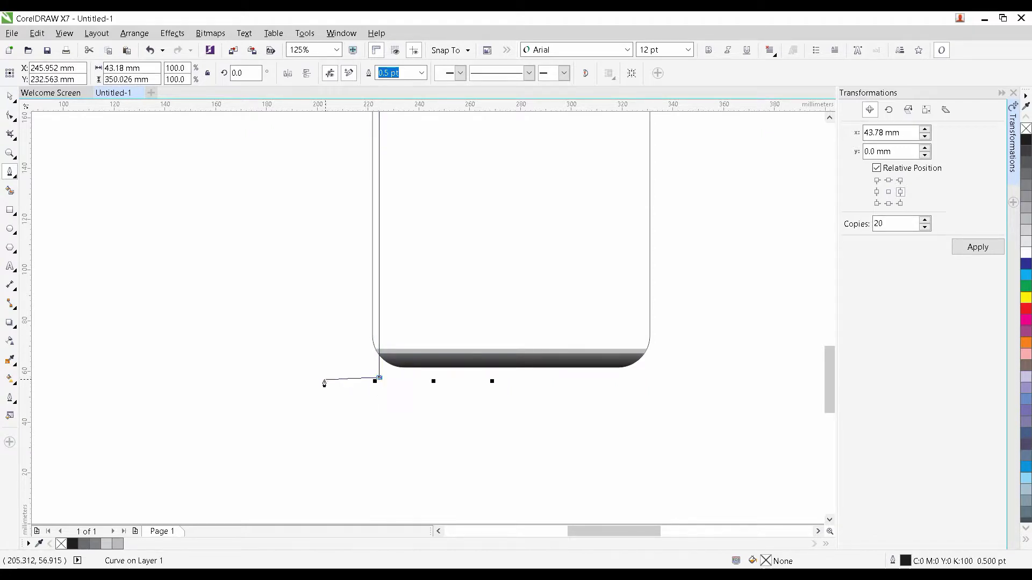
Close the path around the outside of the bottle's left side, making a shape about 78.5 mm wide and 350.7 mm high
scroll(323, 379, "down", 4)
left_click(338, 371)
scroll(381, 349, "up", 6)
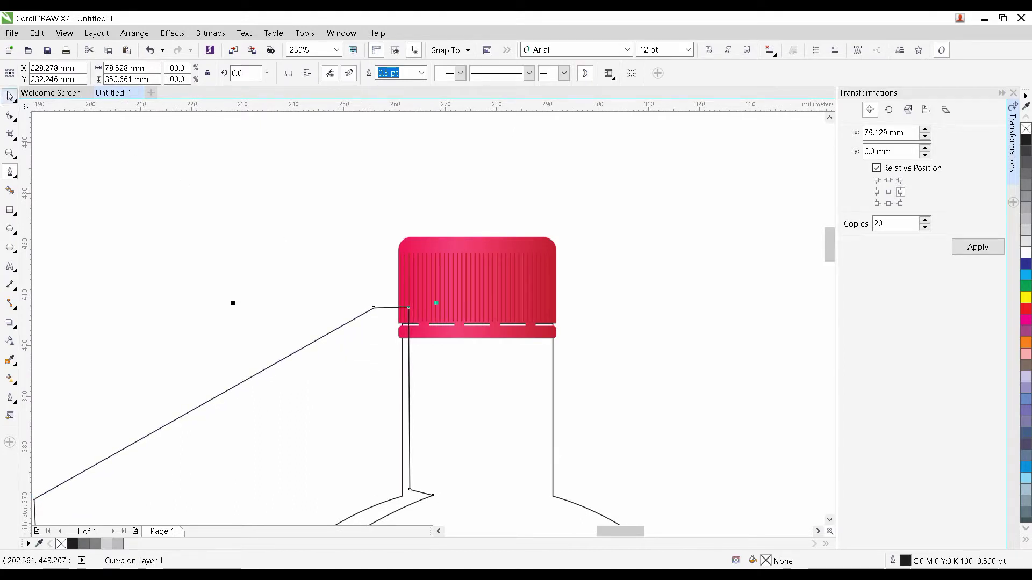
Intersect the pen shape with the bottle outline and delete the original pen shape
left_click(10, 96)
scroll(510, 341, "down", 2)
left_click_drag(514, 363, 472, 285)
left_click(471, 285, "shift")
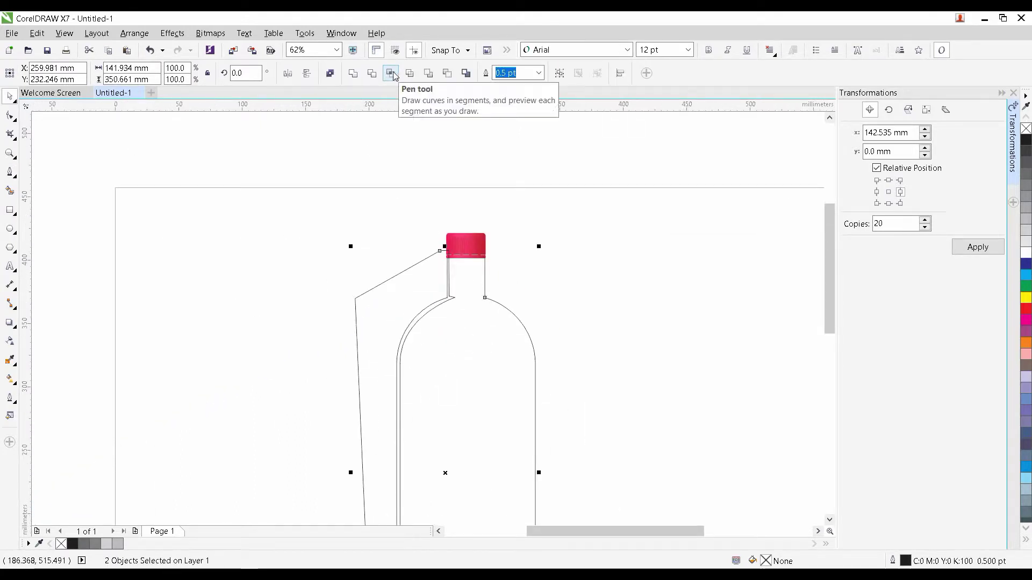
left_click(392, 73)
key("Delete")
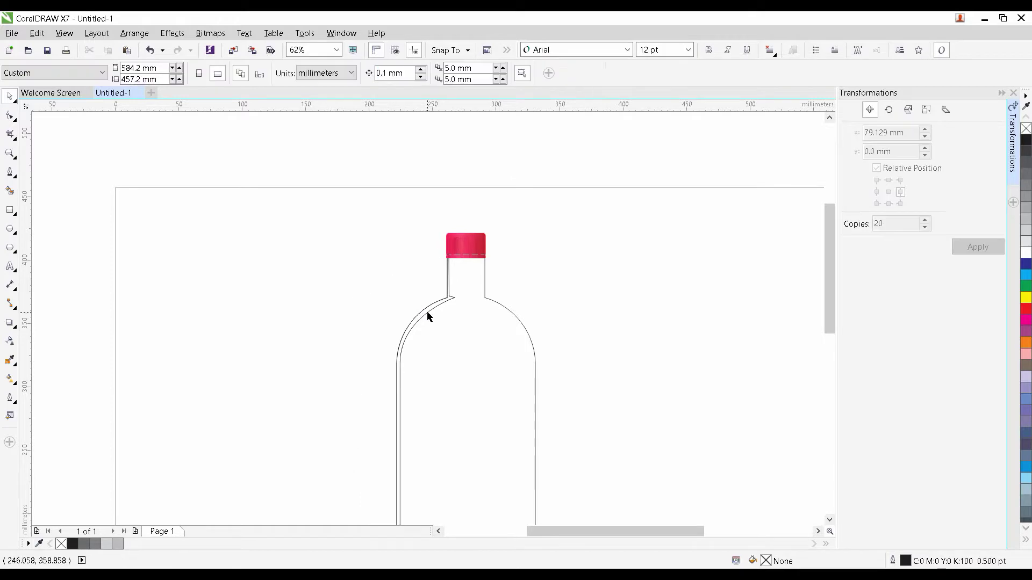
Fill the shading strip along the bottle's left edge with 60% black and remove its outline
left_click(428, 311)
left_click_drag(430, 313, 404, 244)
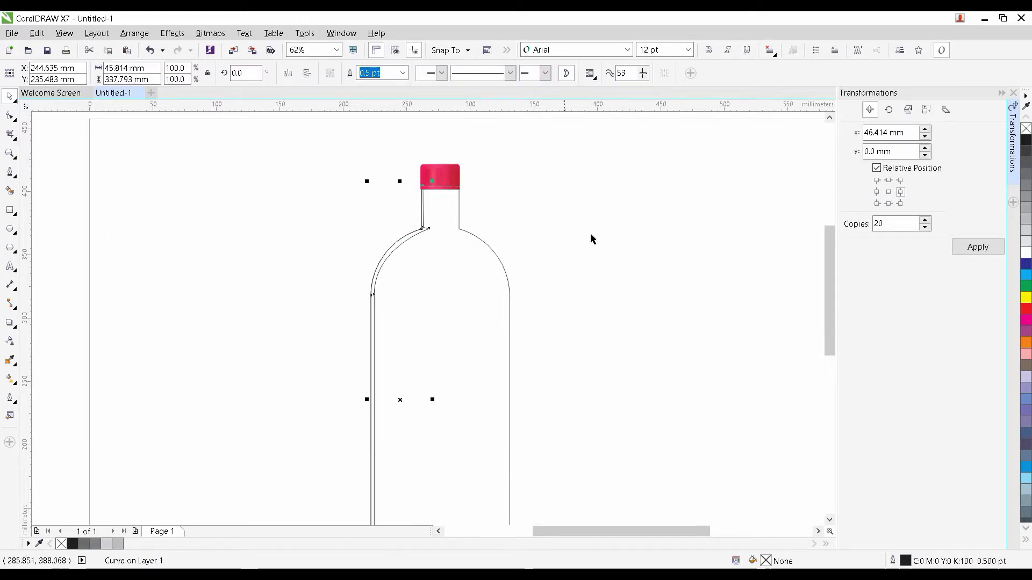
left_click(1027, 219)
left_click(1027, 201)
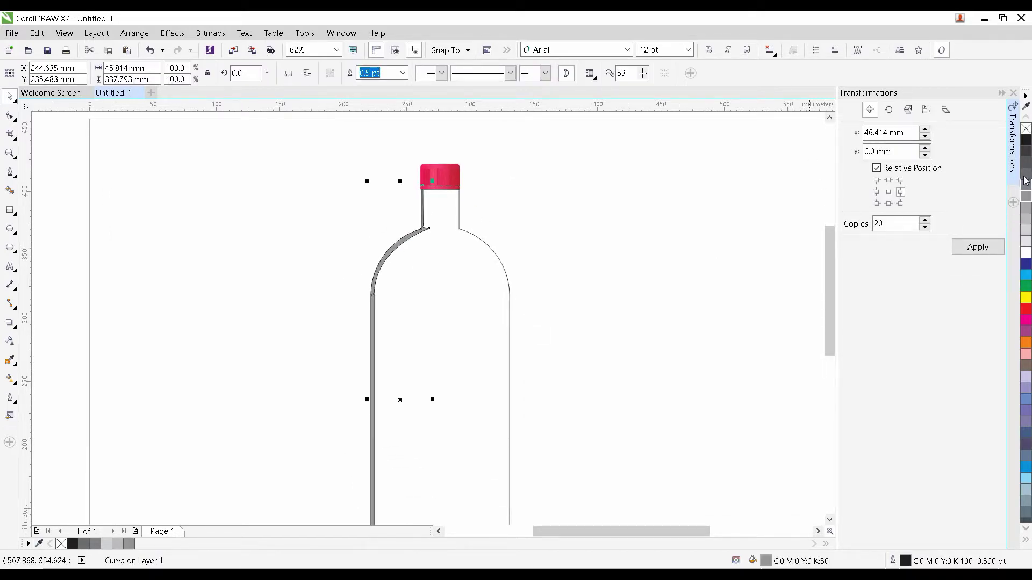
right_click(1026, 129)
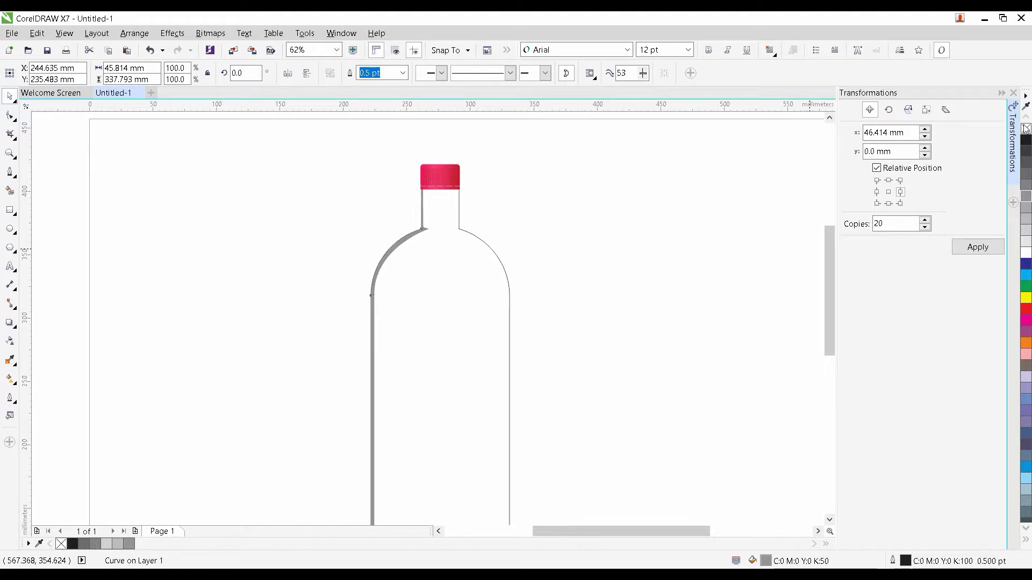
left_click(1026, 184)
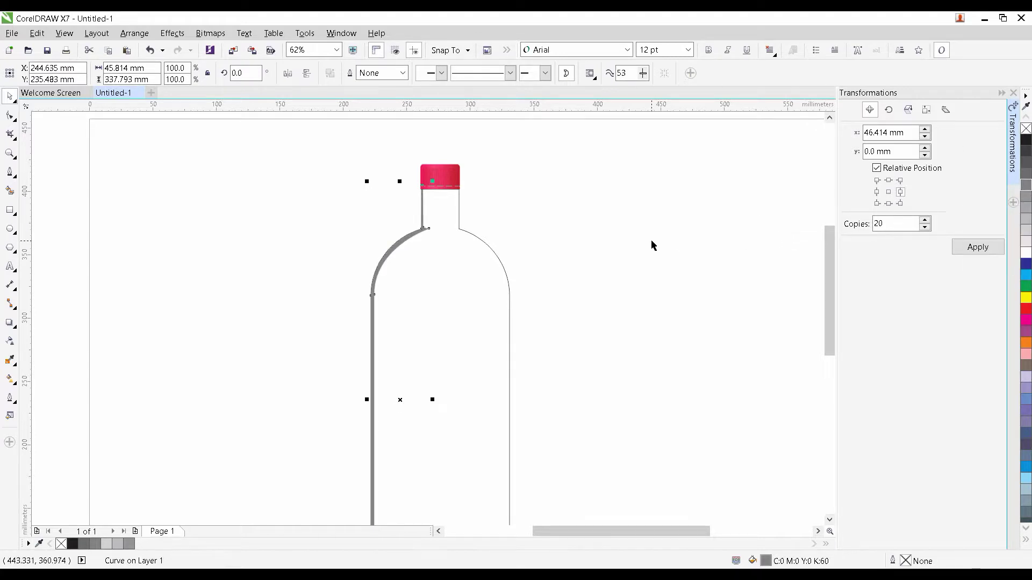
Duplicate the left shading strip, mirror the copy horizontally, and align it to the bottle's right edge
scroll(651, 240, "down", 2)
left_click(545, 200)
scroll(529, 198, "up", 2)
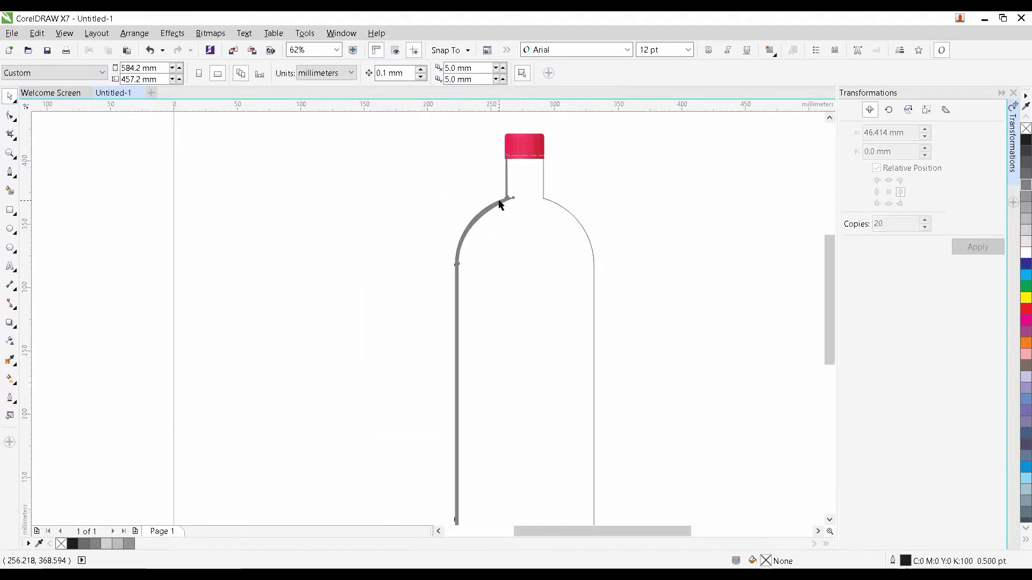
left_click(500, 204)
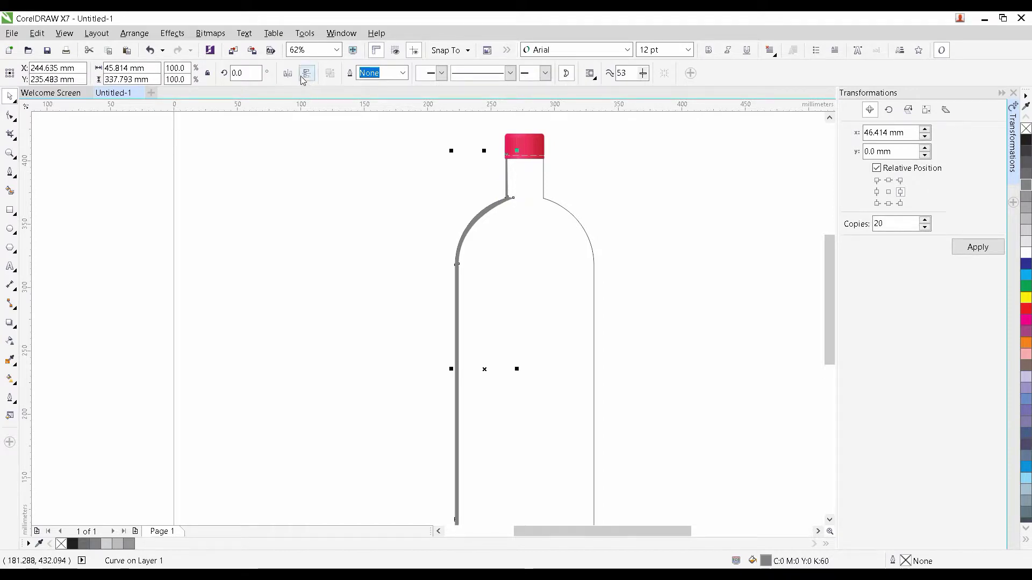
left_click(288, 73)
left_click(537, 173, "shift")
key("r")
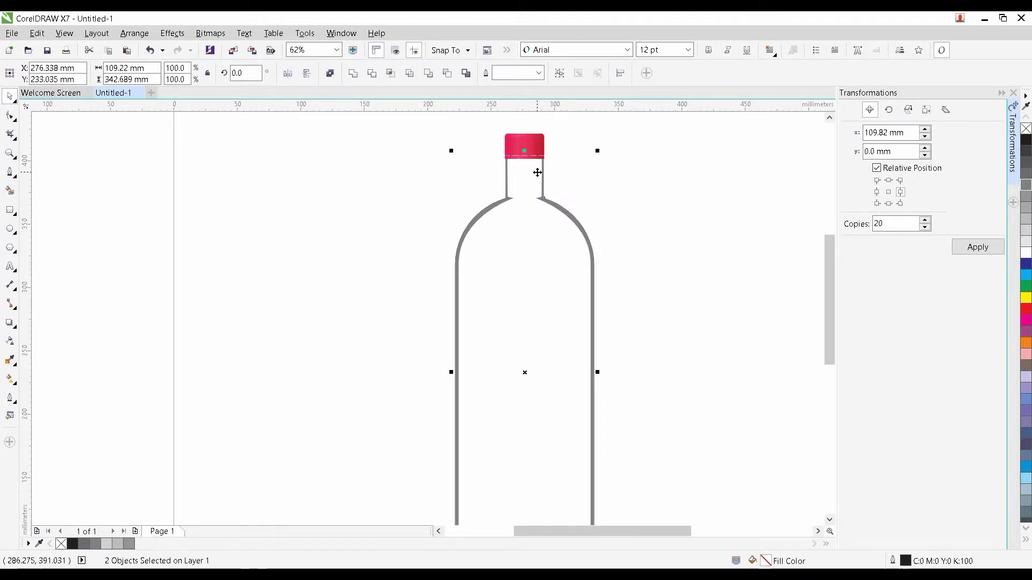
left_click(615, 176)
Draw a rectangle about 146.5 mm wide and 89.1 mm high over the shoulders, its upper edge level with the neck base
scroll(512, 168, "up", 2)
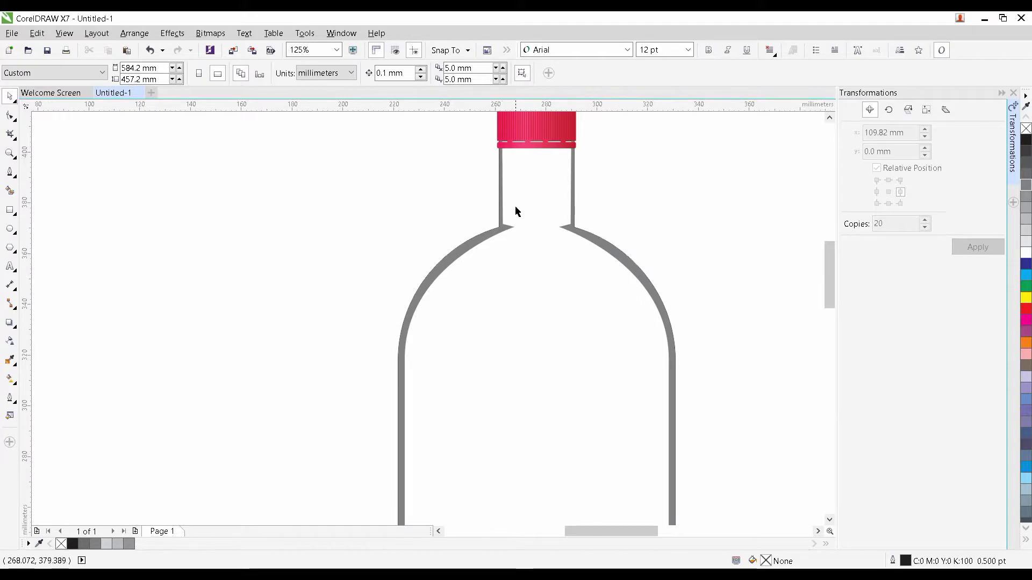
scroll(515, 212, "down", 2)
scroll(519, 228, "up", 2)
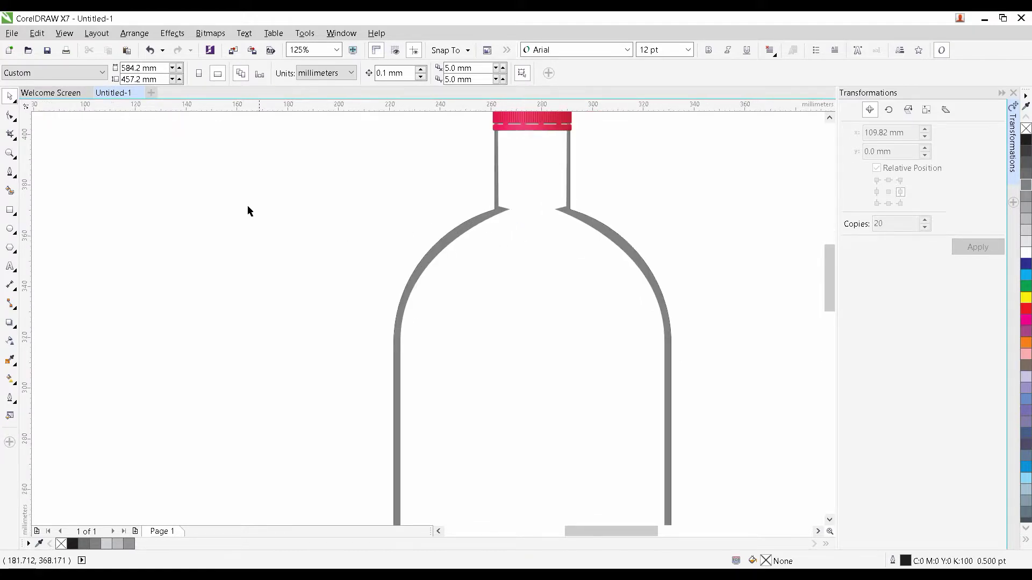
left_click(9, 210)
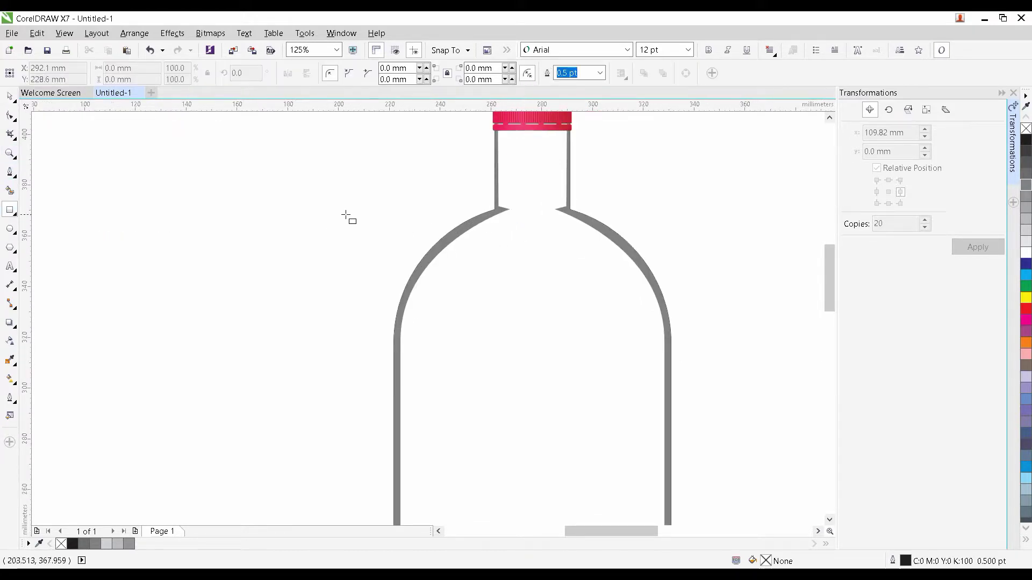
left_click_drag(346, 214, 718, 433)
left_click_drag(532, 210, 559, 201)
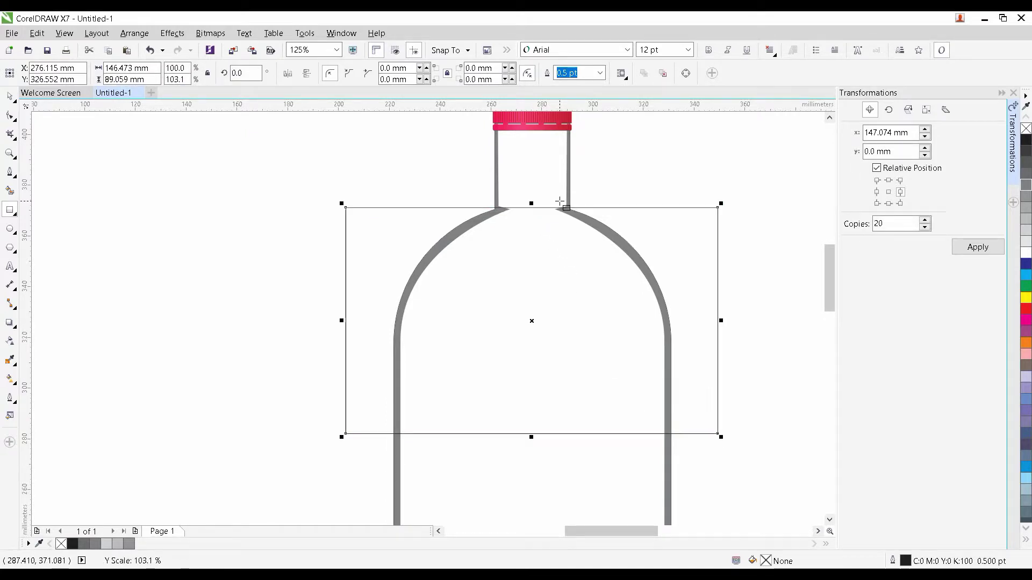
Intersect the rectangle with the bottle outline, delete the rectangle, and select the resulting shoulder piece
left_click(9, 97)
scroll(340, 287, "down", 1)
scroll(349, 289, "down", 2)
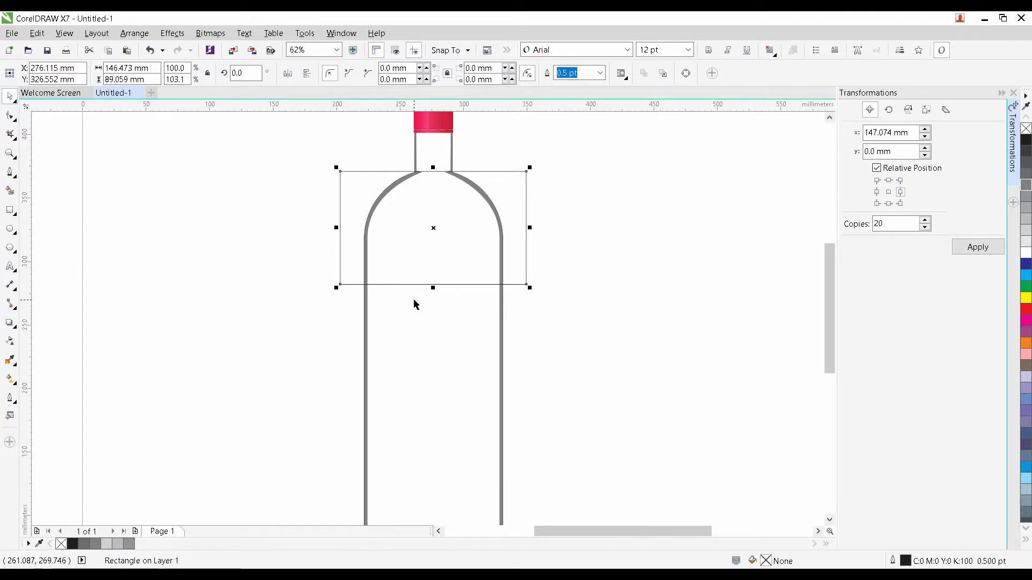
left_click(414, 300, "shift")
left_click(390, 73)
left_click(353, 181)
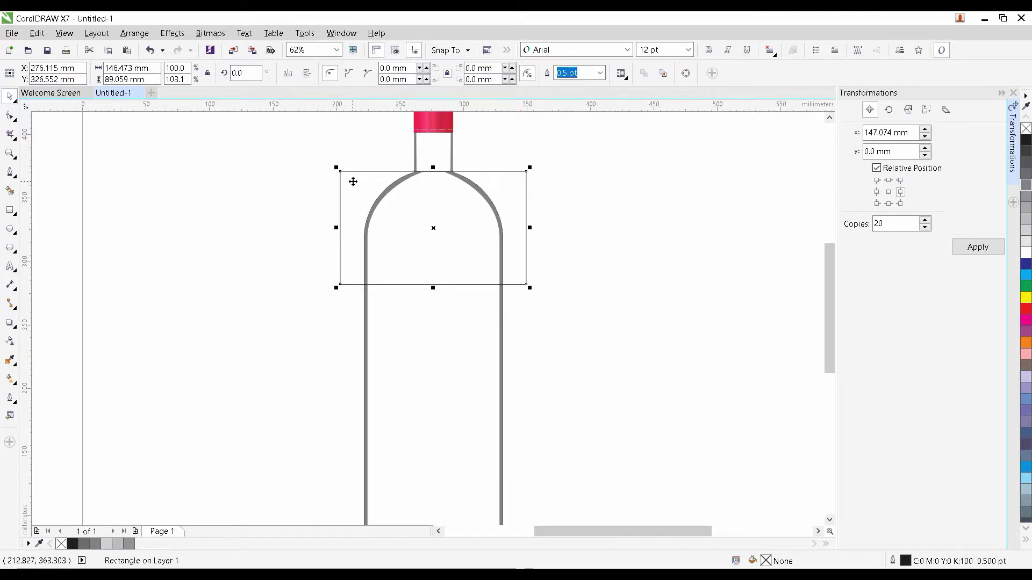
key("Delete")
left_click(392, 225)
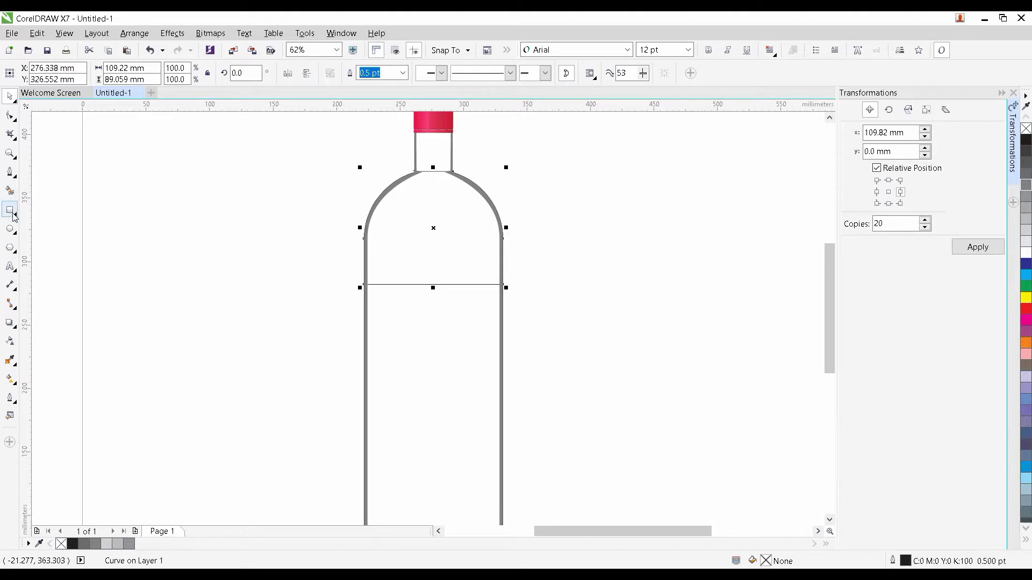
left_click(10, 228)
left_click_drag(389, 198, 502, 400)
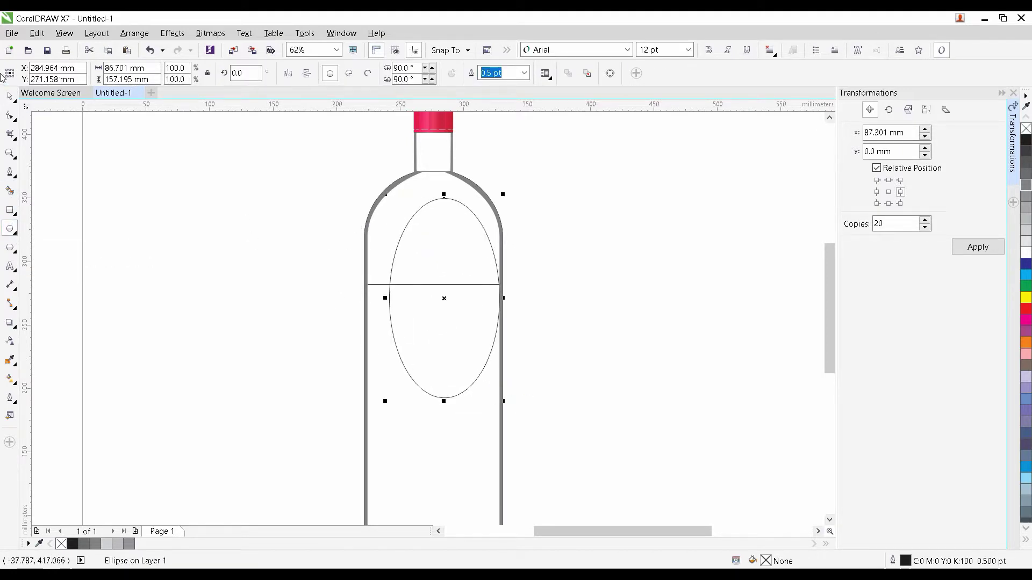
left_click(10, 96)
key("Delete")
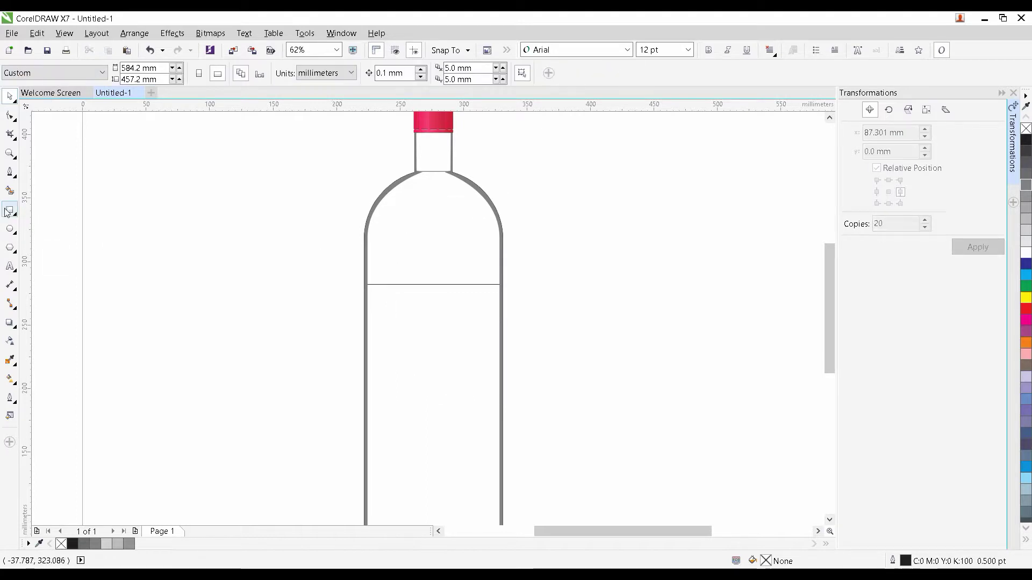
Draw a rectangle about 107.8 mm wide and 159.8 mm high across the bottle body and round its corners fully, to about 53.9 mm
left_click(9, 210)
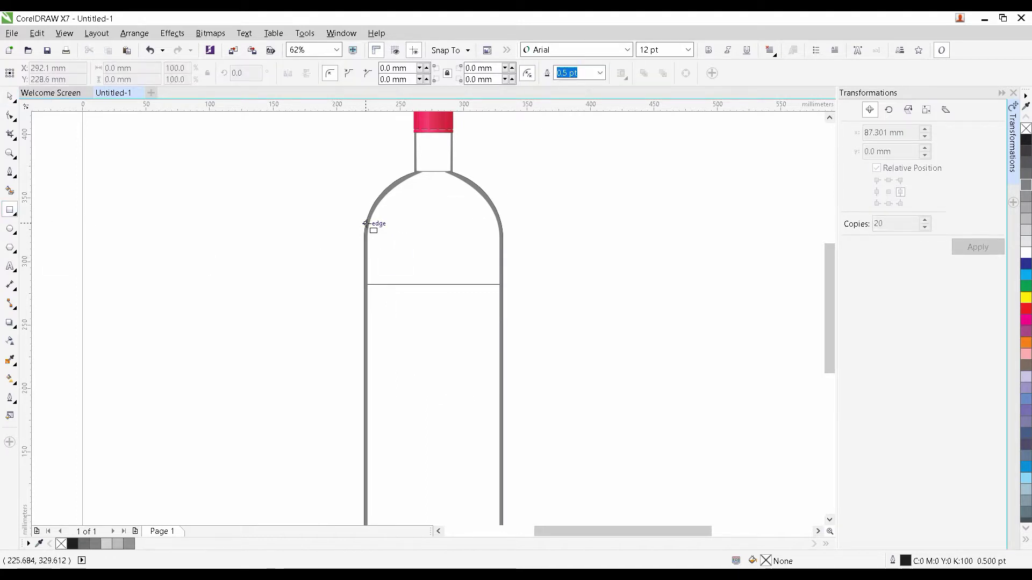
left_click_drag(369, 223, 504, 427)
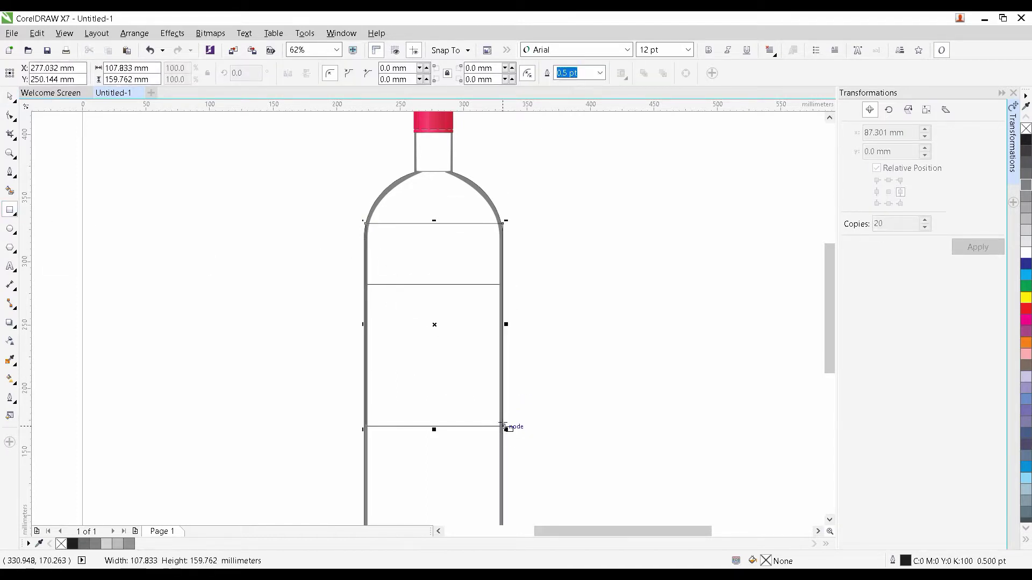
left_click(10, 116)
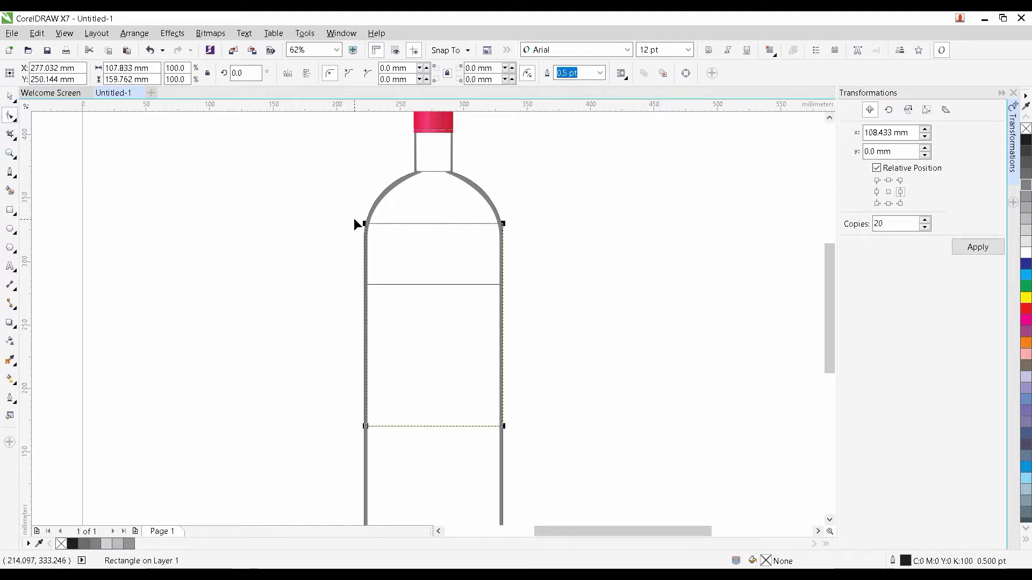
left_click_drag(368, 226, 366, 292)
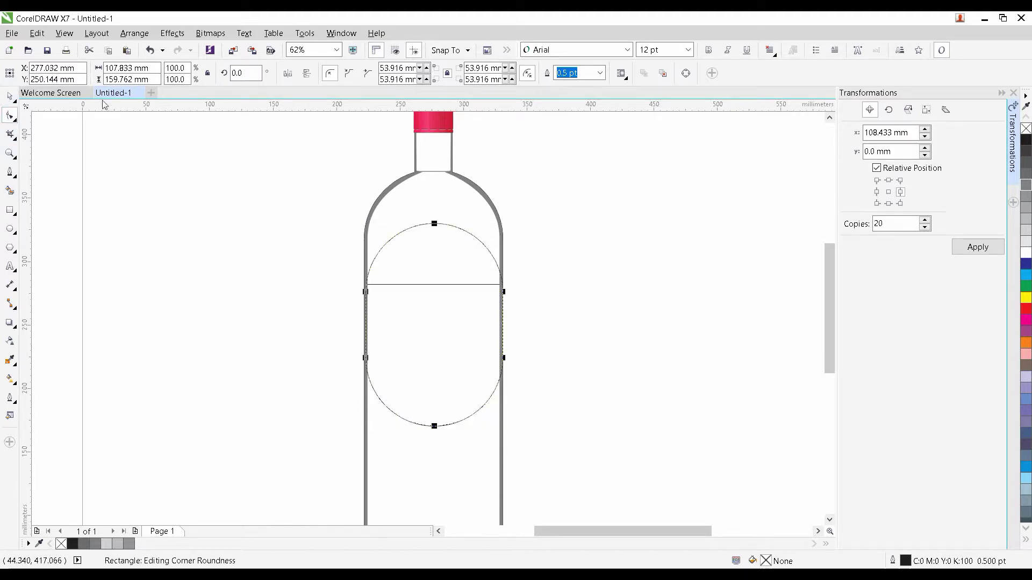
Move the rounded rectangle straight up to just below the neck base and subtract it from the shoulder piece
left_click(9, 96)
scroll(436, 229, "up", 1)
left_click_drag(429, 235, 419, 146)
left_click_drag(400, 199, 400, 311)
scroll(417, 231, "up", 1)
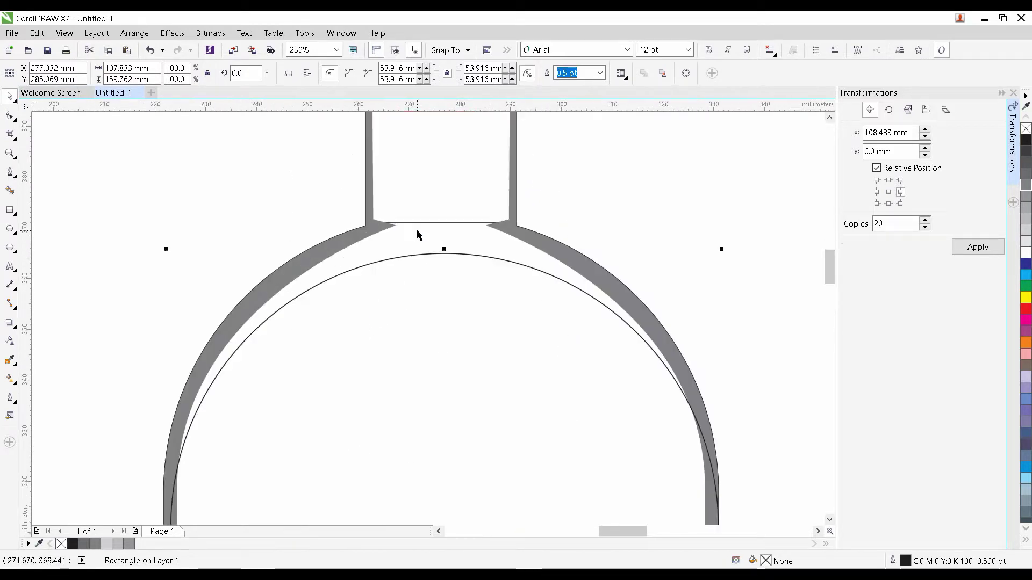
left_click(417, 229, "shift")
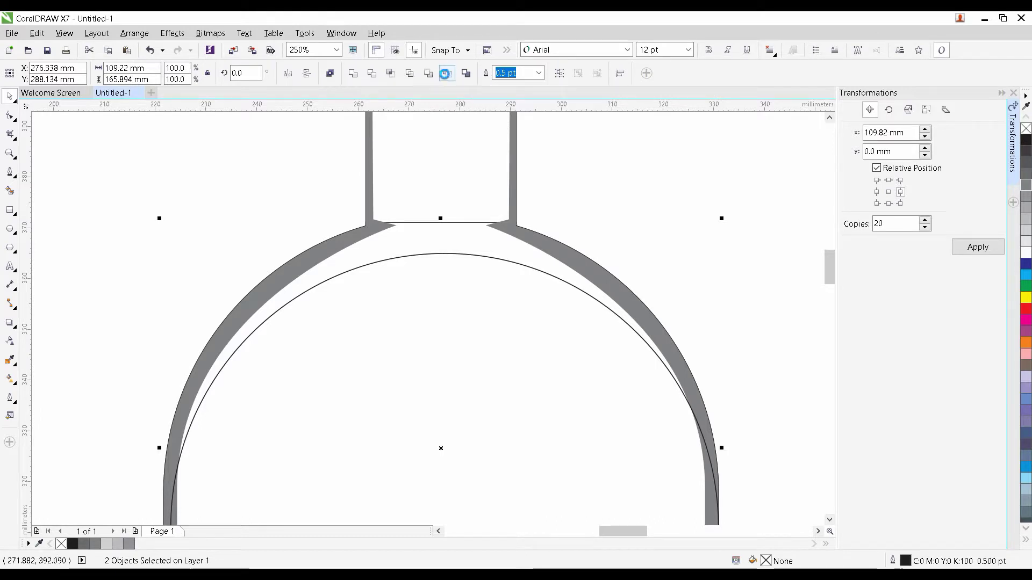
left_click(445, 73)
Fill the curved shoulder shading shape with 70% black and remove its outline
scroll(437, 242, "down", 1)
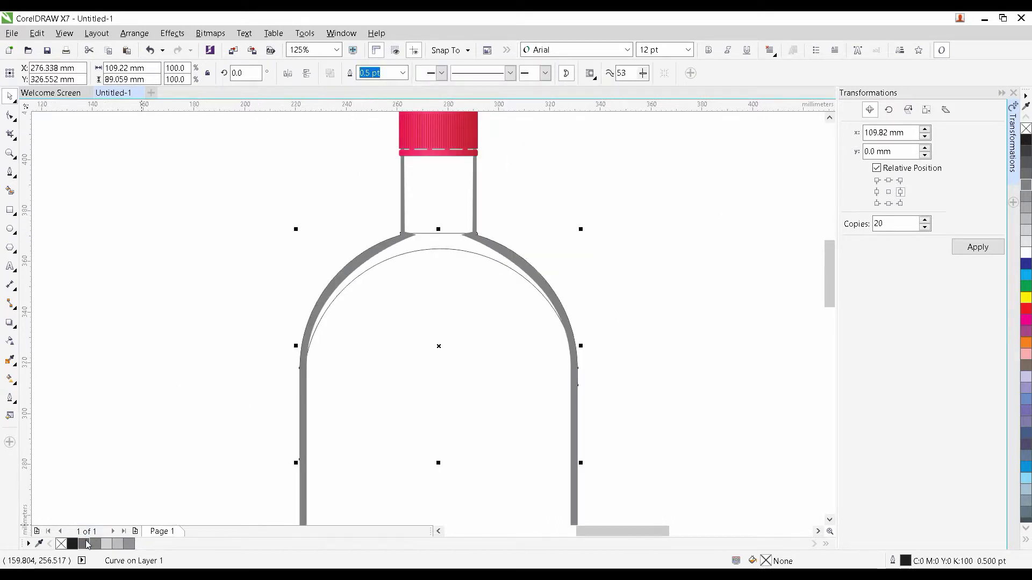
right_click(1026, 129)
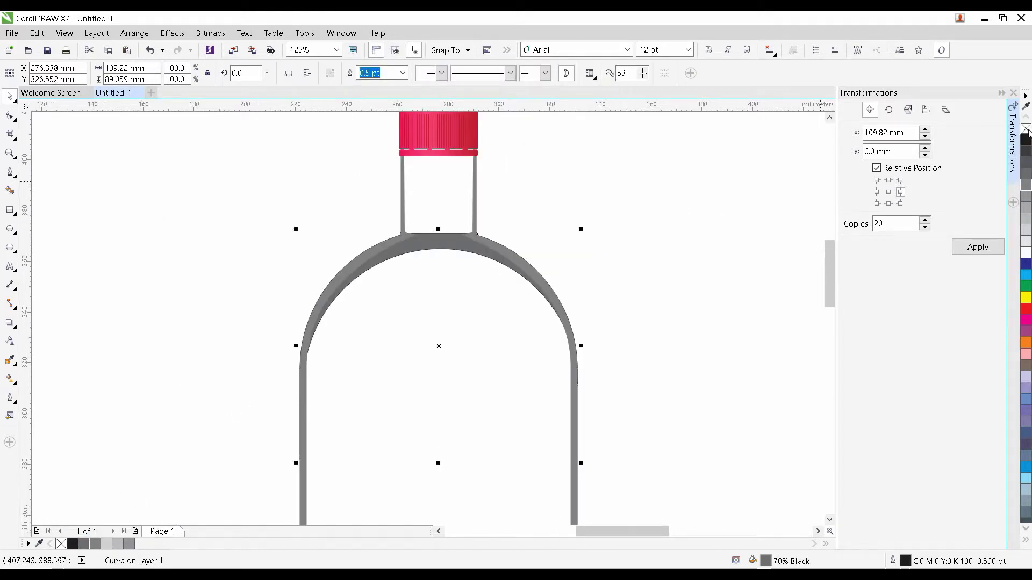
Fill the curved shoulder shading shape with 30% black
left_click_drag(438, 462, 451, 417)
key("ctrl+z")
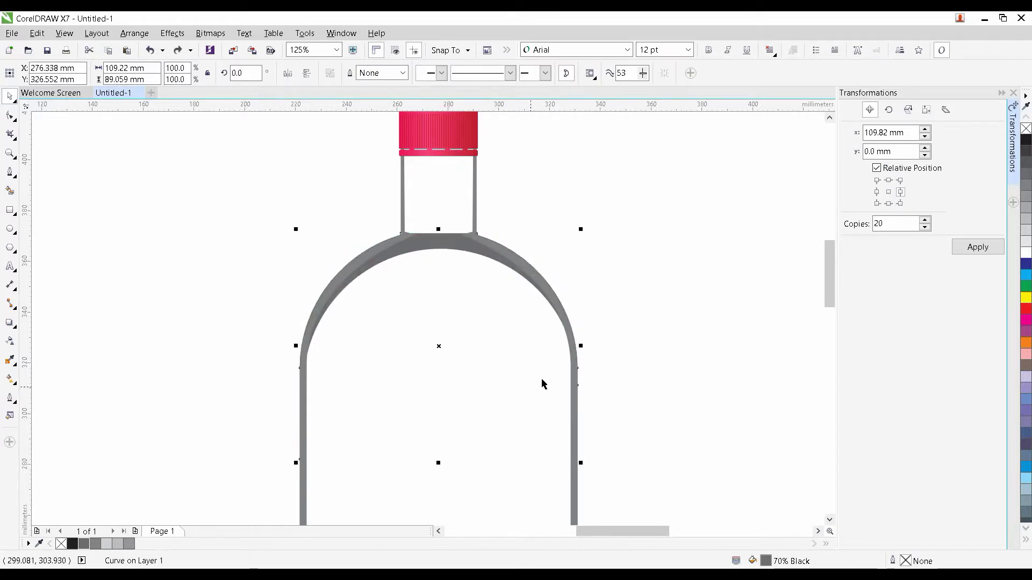
left_click(537, 249)
scroll(537, 248, "down", 1)
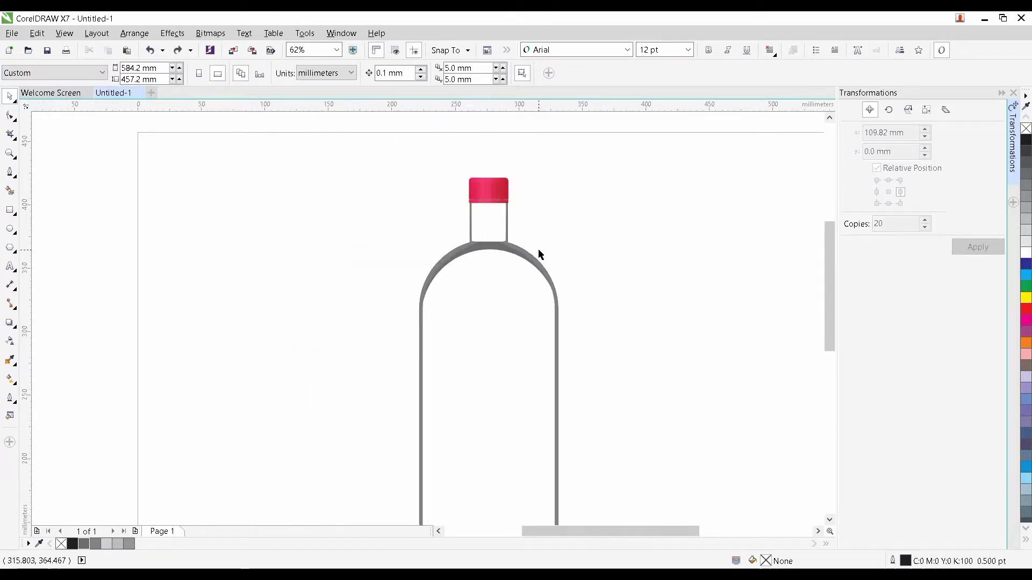
left_click(486, 246)
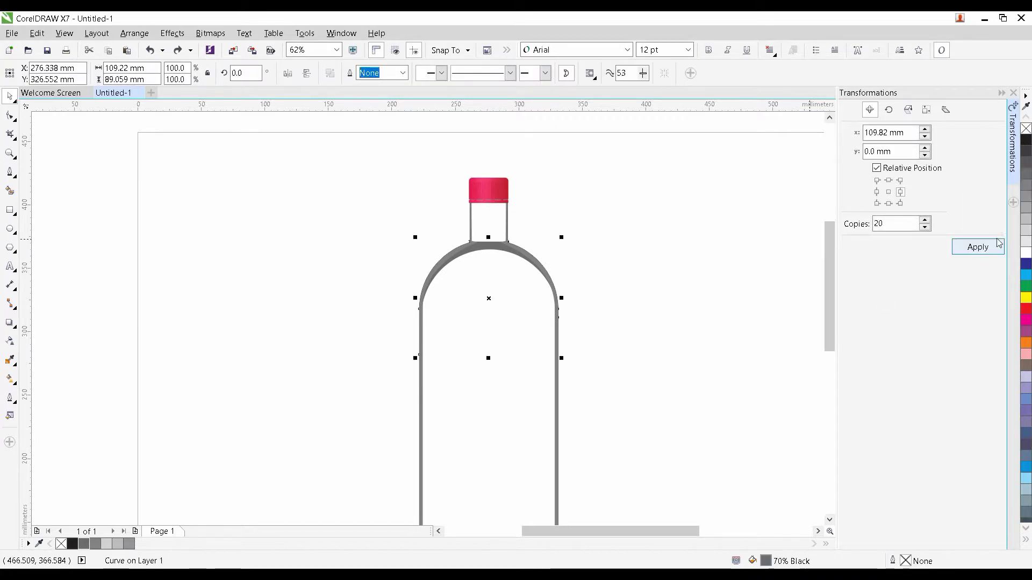
left_click(976, 247)
scroll(605, 184, "down", 1)
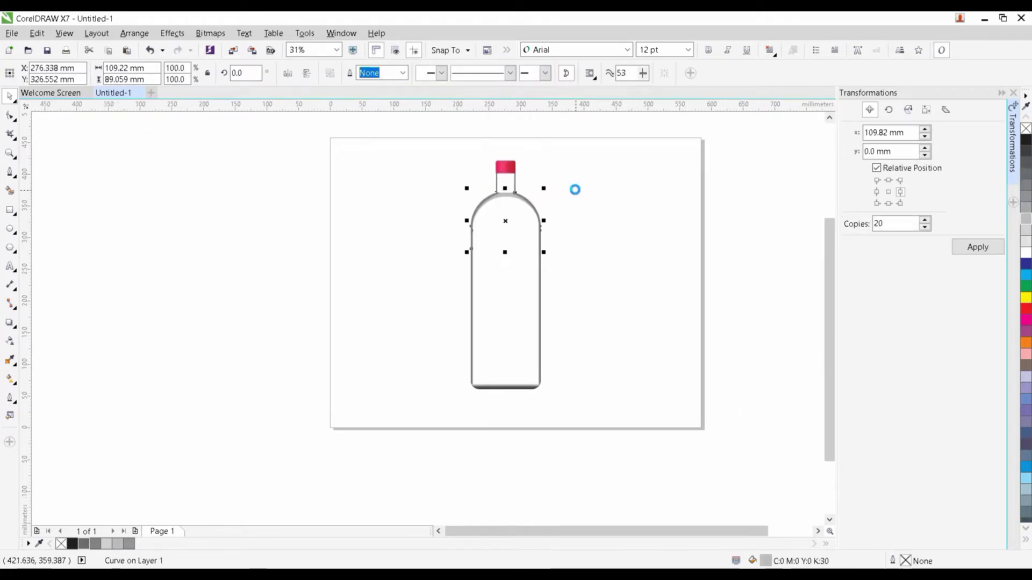
Check the shading over the whole bottle, from the cap and shoulders down to the base
left_click(518, 193)
left_click_drag(509, 214, 480, 258)
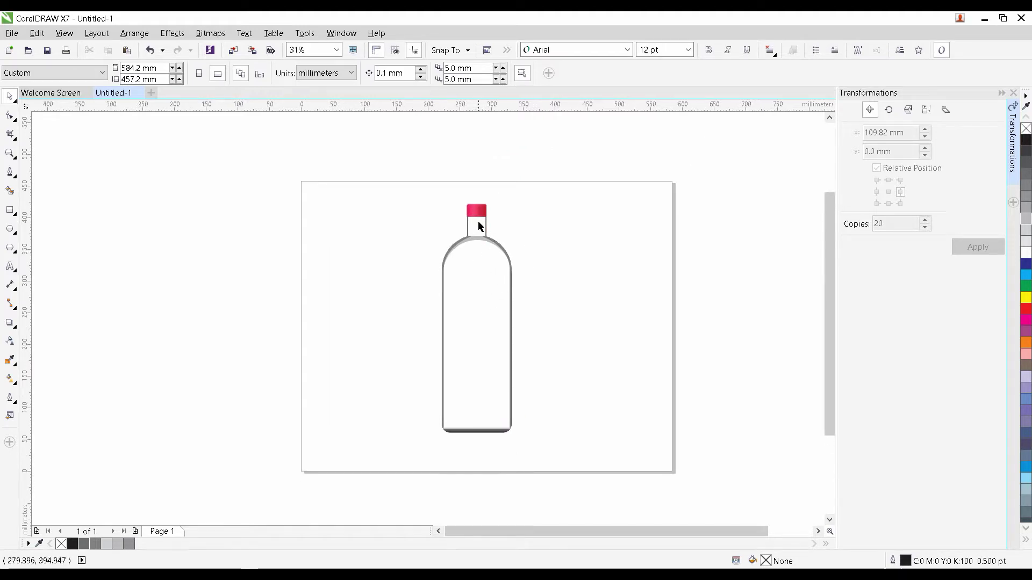
scroll(480, 223, "up", 1)
scroll(502, 234, "down", 1)
scroll(553, 226, "down", 1)
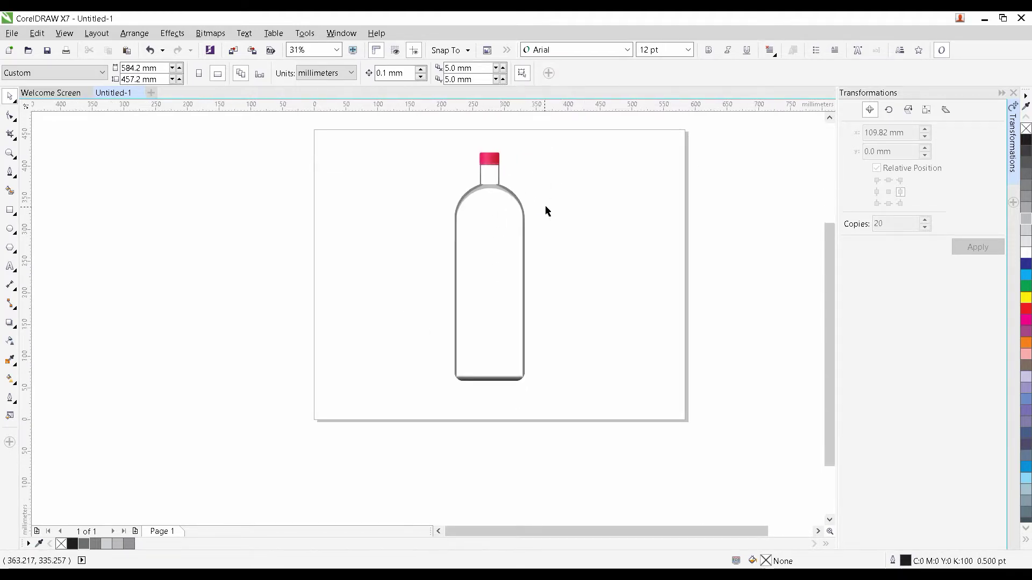
left_click_drag(555, 181, 540, 245)
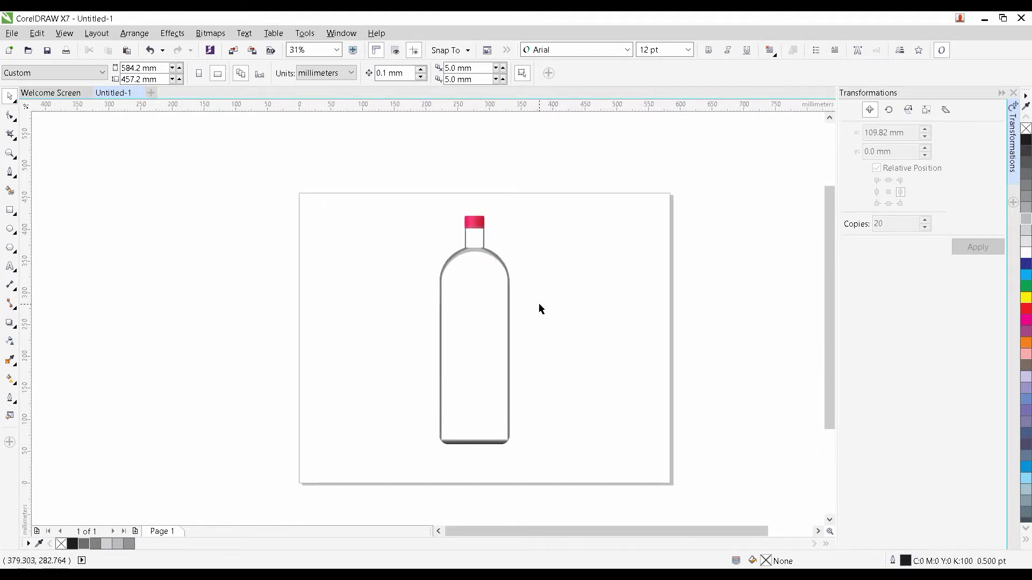
scroll(477, 301, "down", 1)
scroll(469, 263, "up", 1)
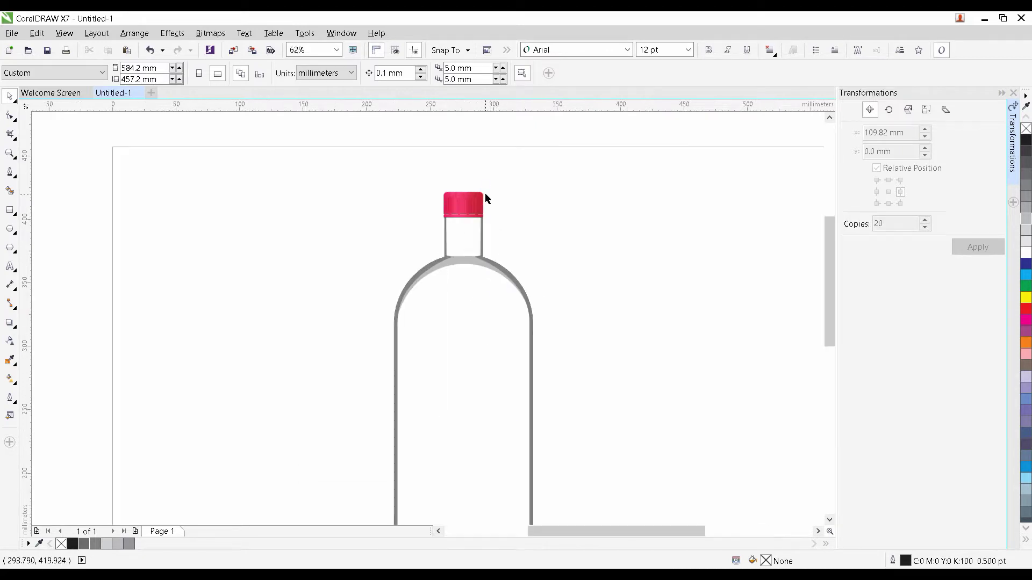
Select both pieces of the red cap and move them about 0.3 mm down on the bottle neck
left_click_drag(393, 235, 393, 235)
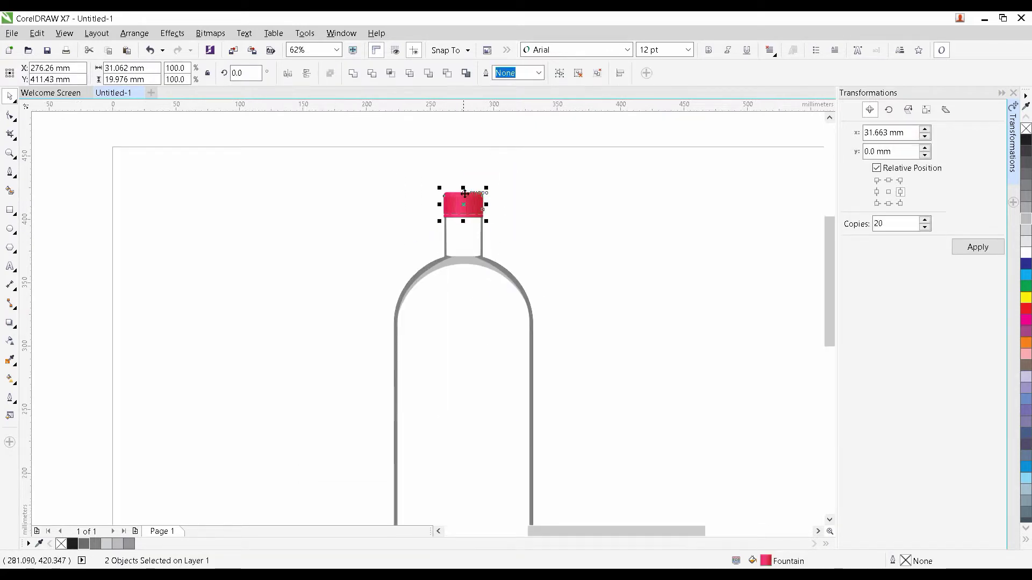
scroll(457, 204, "up", 1)
scroll(437, 231, "up", 2)
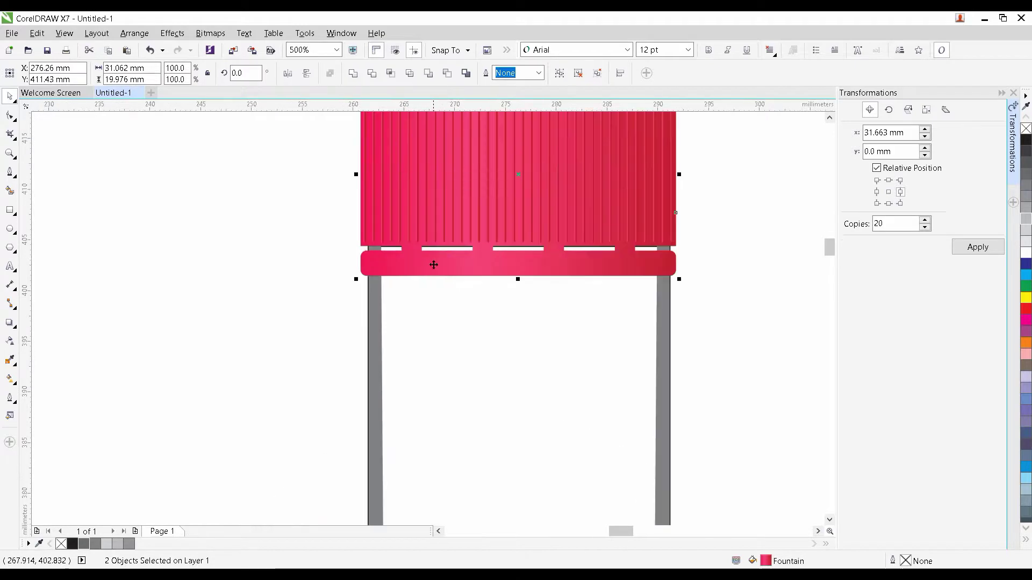
left_click_drag(438, 242, 486, 249)
scroll(483, 228, "down", 1)
scroll(500, 238, "up", 1)
scroll(492, 237, "down", 2)
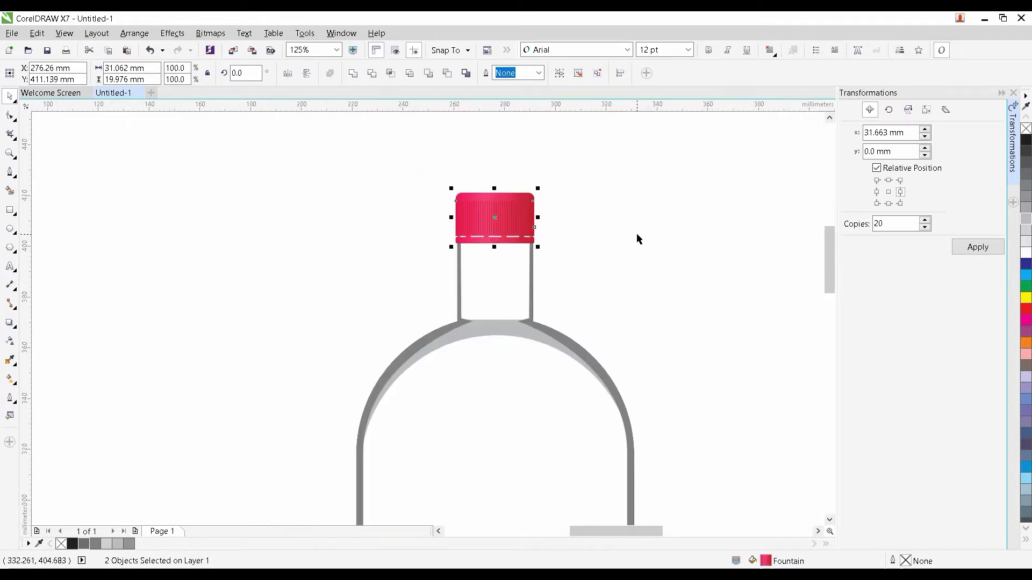
left_click(638, 237)
Add a drop shadow to the left edge shading strip, cast horizontally toward the inside of the bottle
scroll(606, 242, "down", 2)
left_click_drag(572, 319, 498, 234)
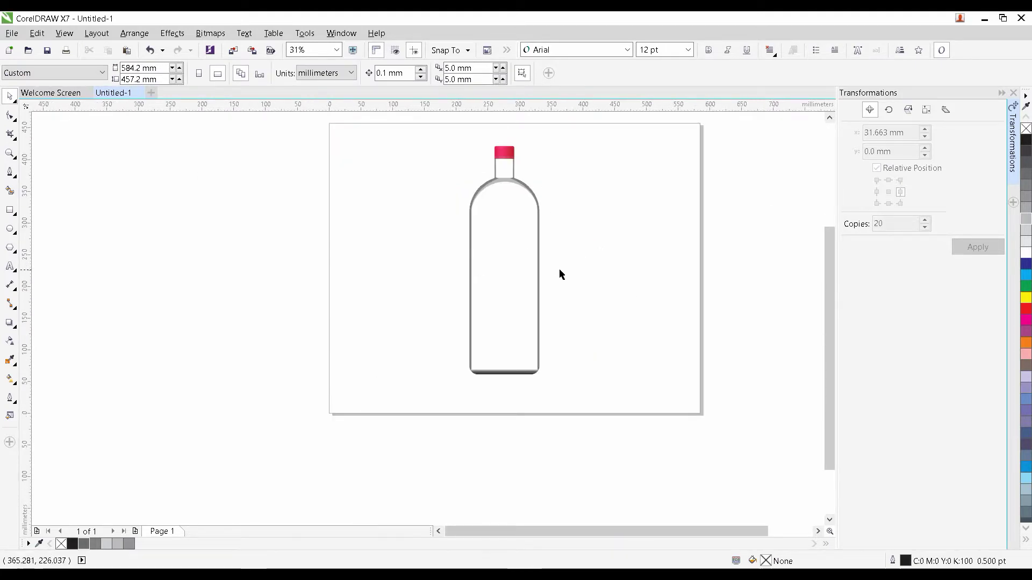
scroll(530, 272, "up", 1)
scroll(473, 191, "up", 1)
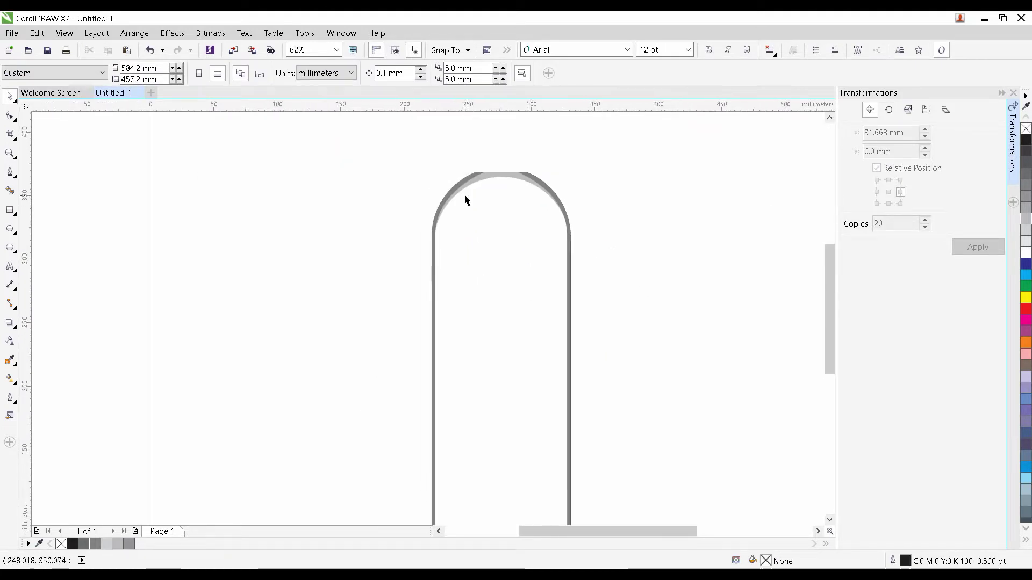
left_click(480, 177)
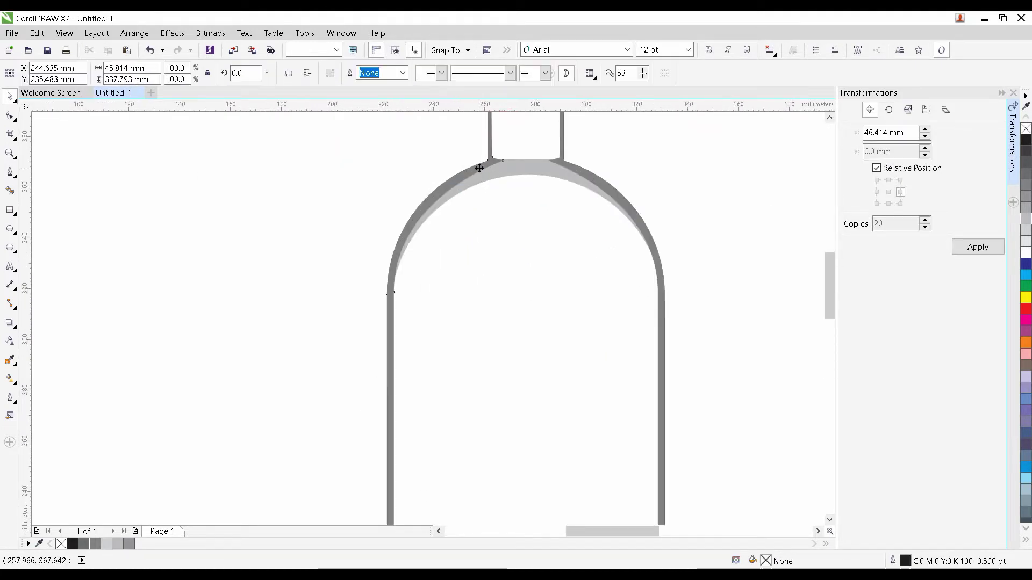
left_click(9, 322)
scroll(408, 413, "down", 2)
left_click_drag(372, 405, 502, 417)
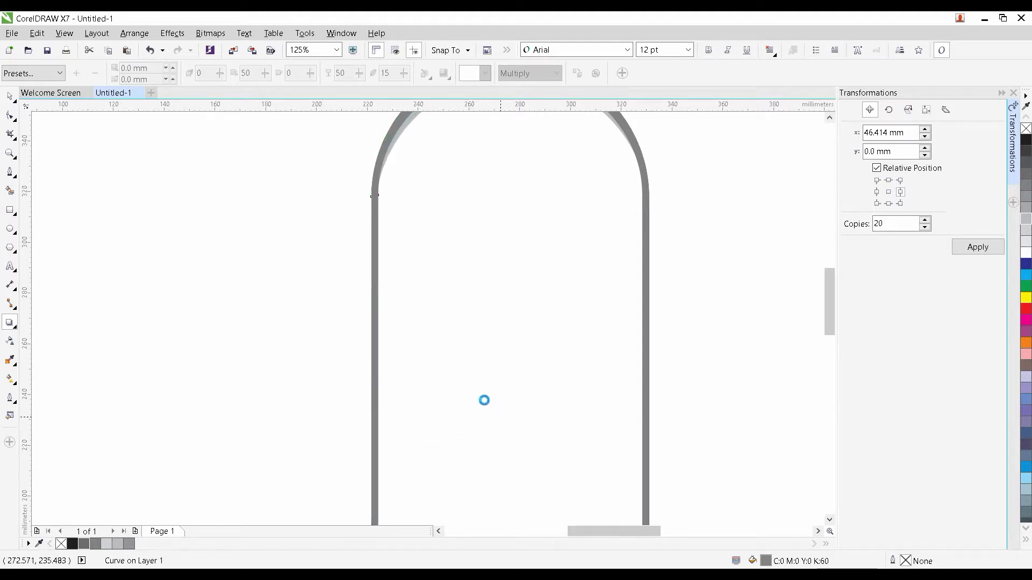
scroll(444, 336, "down", 1)
scroll(429, 190, "up", 1)
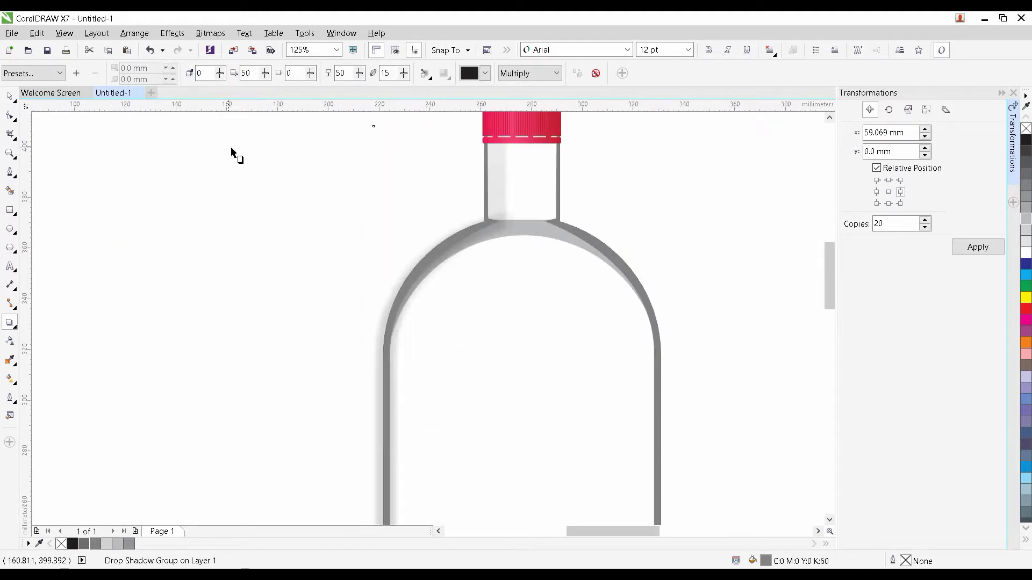
Set the drop shadow's feathering to 8 and its opacity to 38
left_click(133, 170)
right_click(493, 176)
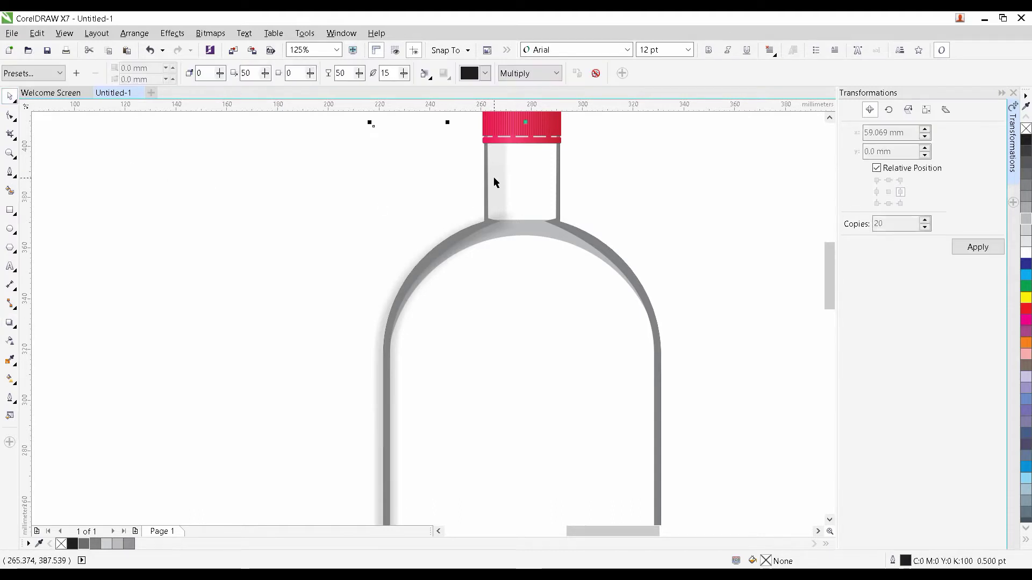
left_click(399, 192)
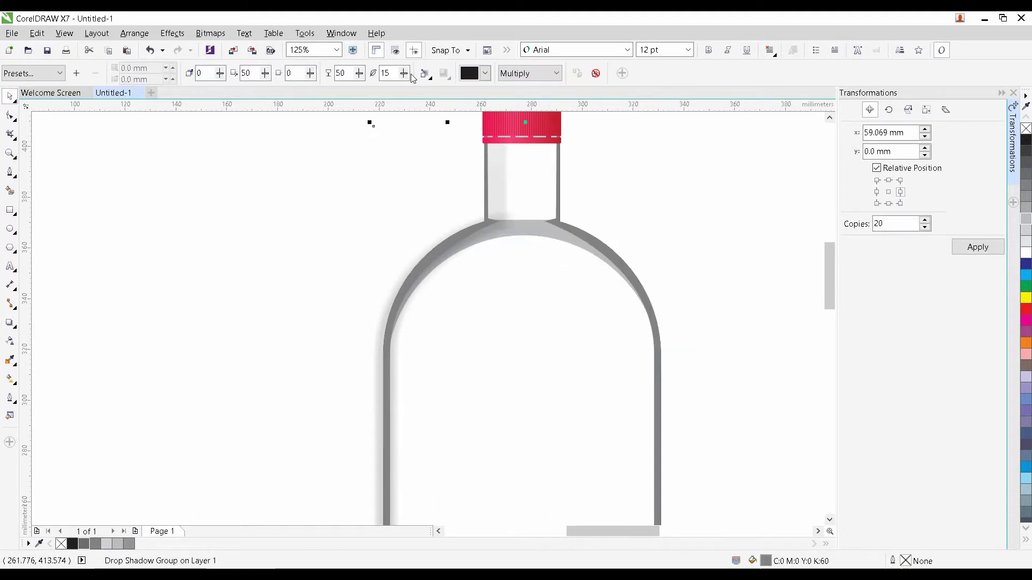
left_click_drag(405, 74, 353, 77)
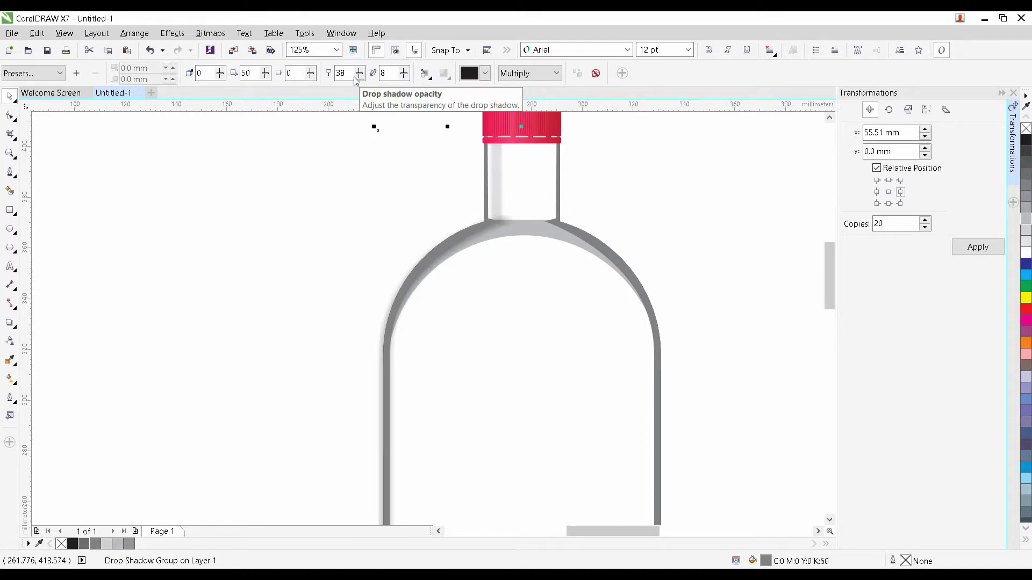
Shift the drop shadow slightly back toward the left bottle edge and set its opacity to 73 and feathering to 12
left_click(12, 326)
scroll(447, 360, "down", 1)
left_click_drag(433, 359, 440, 278)
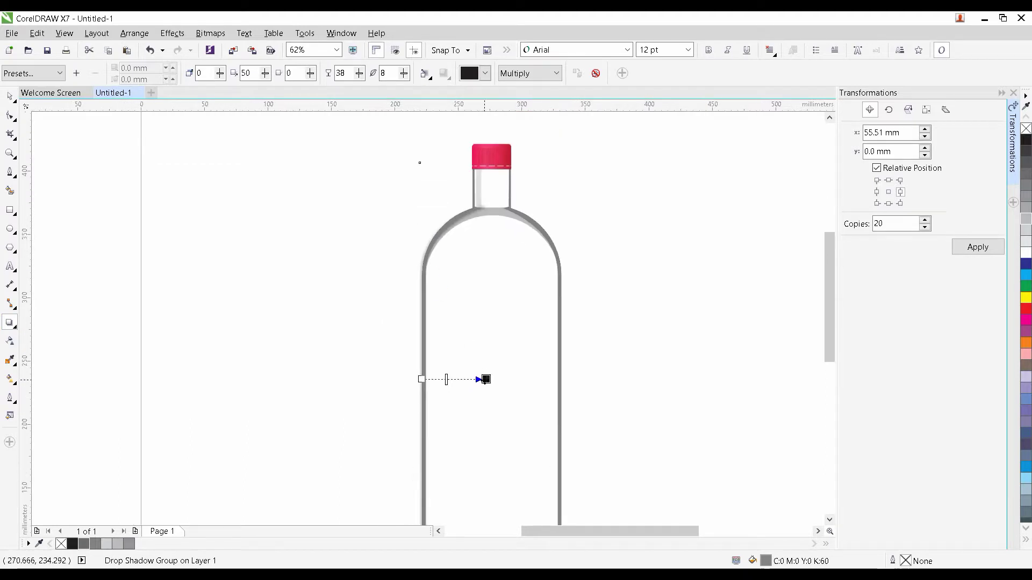
mouse_move(486, 380)
left_mouse_down()
mouse_move(450, 380)
mouse_move(460, 380)
left_mouse_up()
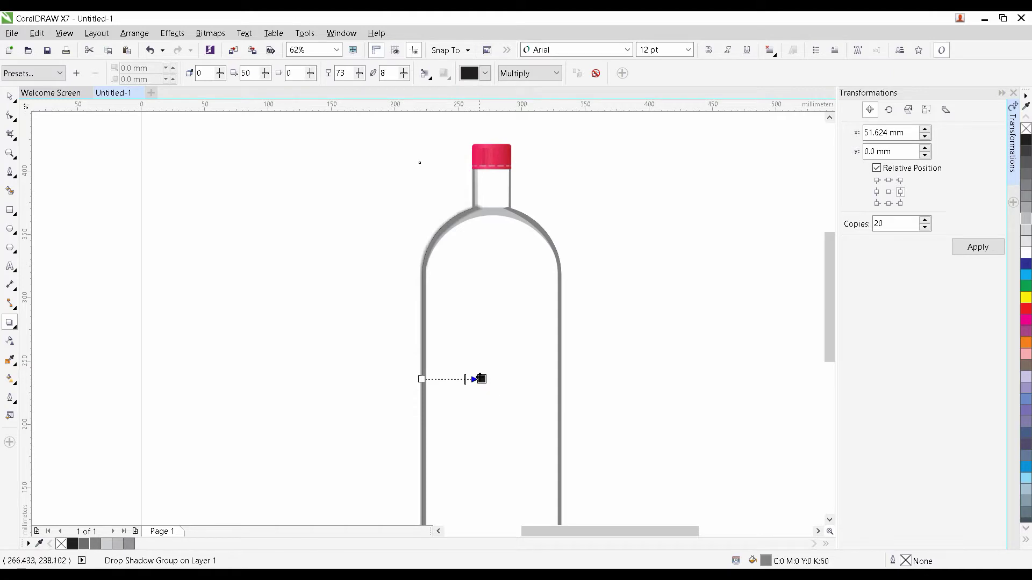
left_click_drag(480, 378, 484, 379)
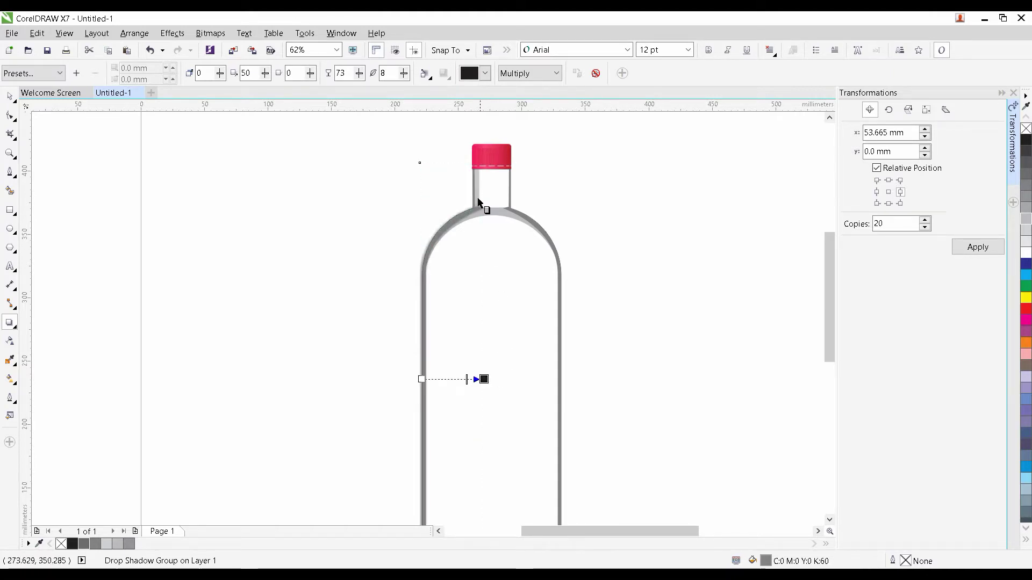
left_click_drag(405, 78, 408, 79)
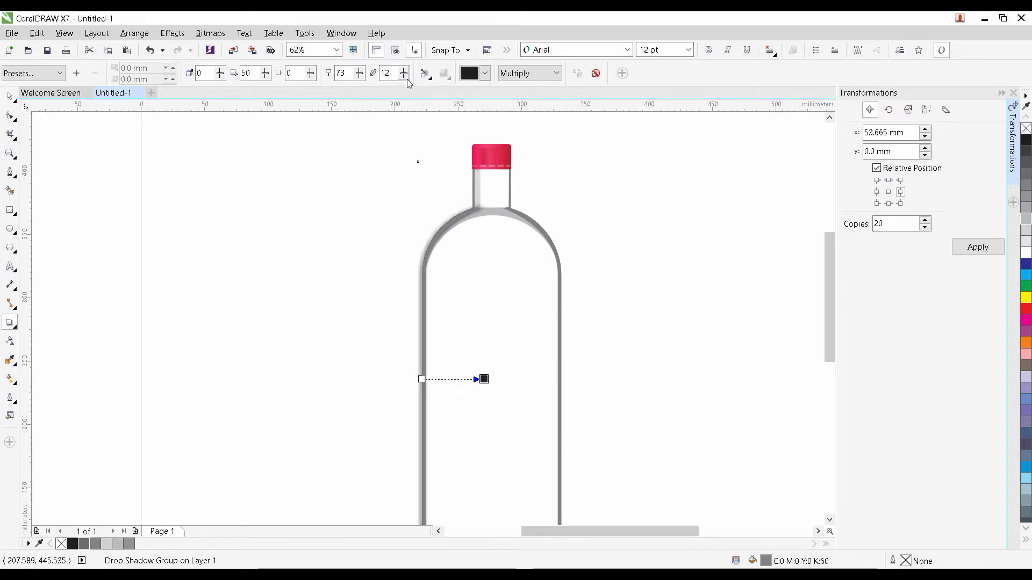
Break the drop shadow apart from the left edge strip and PowerClip it inside the bottle outline
left_click(10, 96)
right_click(505, 210)
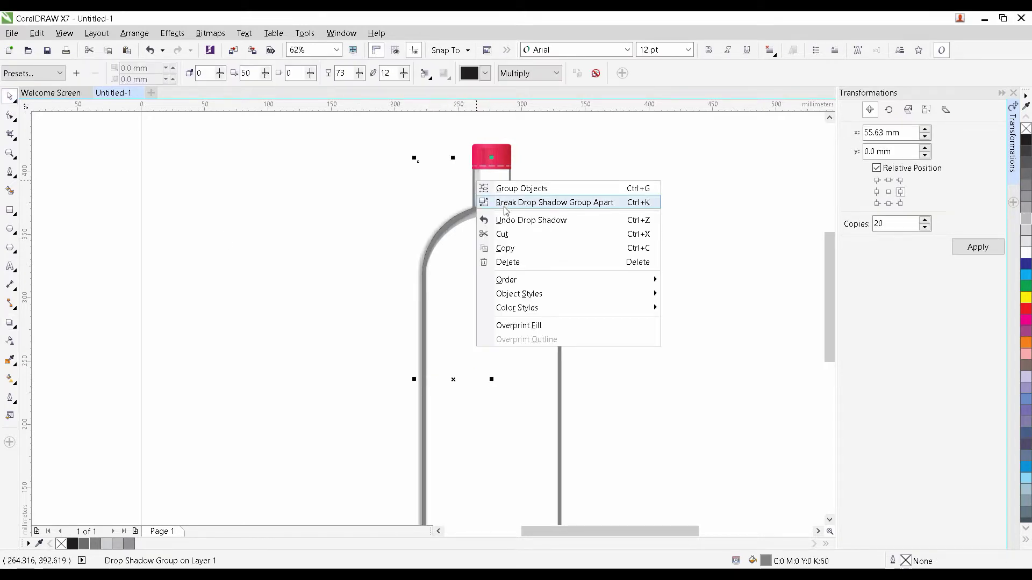
left_click(505, 207)
left_click(337, 240)
left_click(476, 176)
right_click(476, 177)
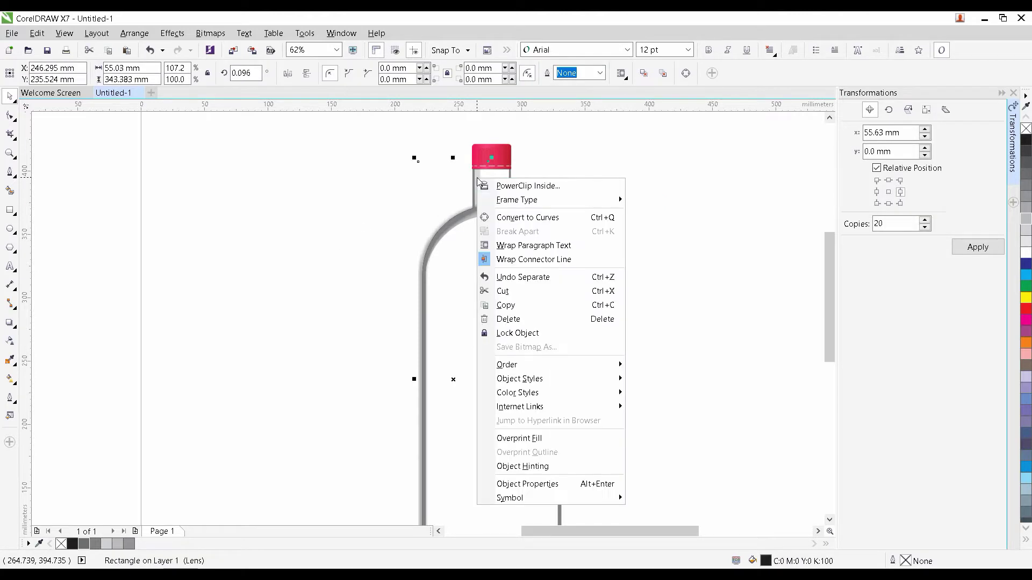
left_click(517, 185)
left_click(518, 274)
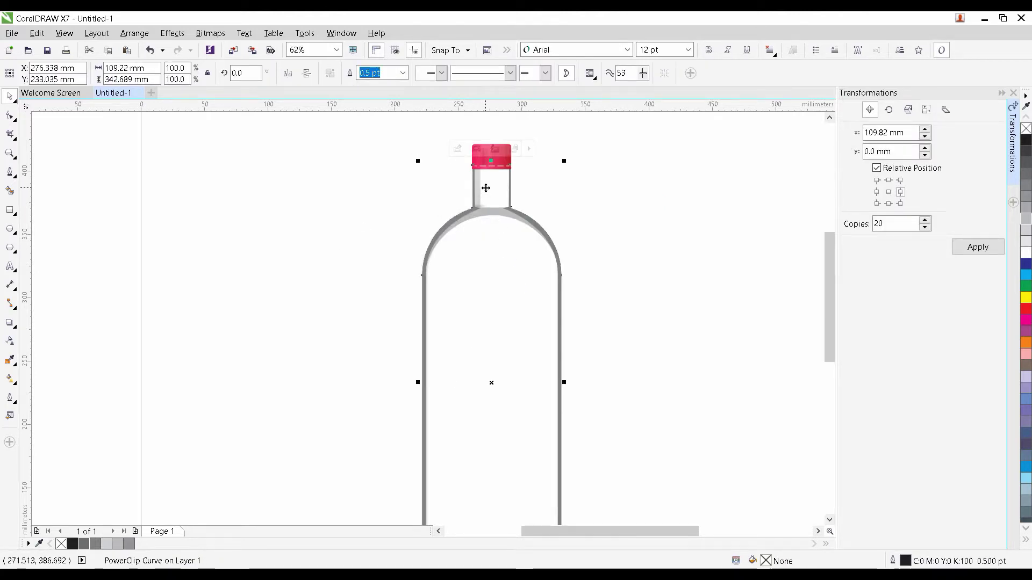
Inside the bottle's PowerClip, place a horizontally mirrored copy of the shadow along the right edge and finish editing the contents
double_click(505, 288)
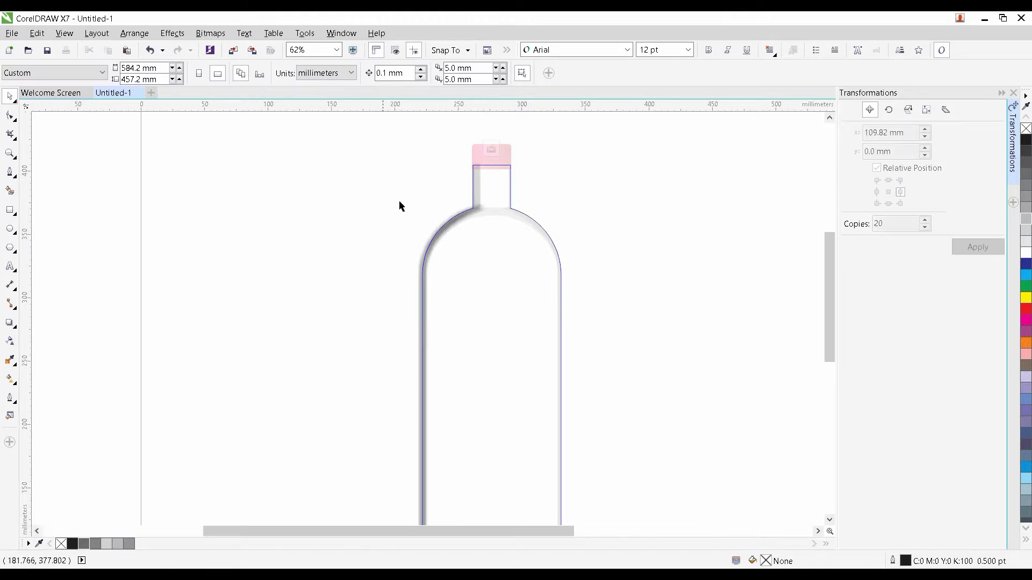
left_click(479, 183)
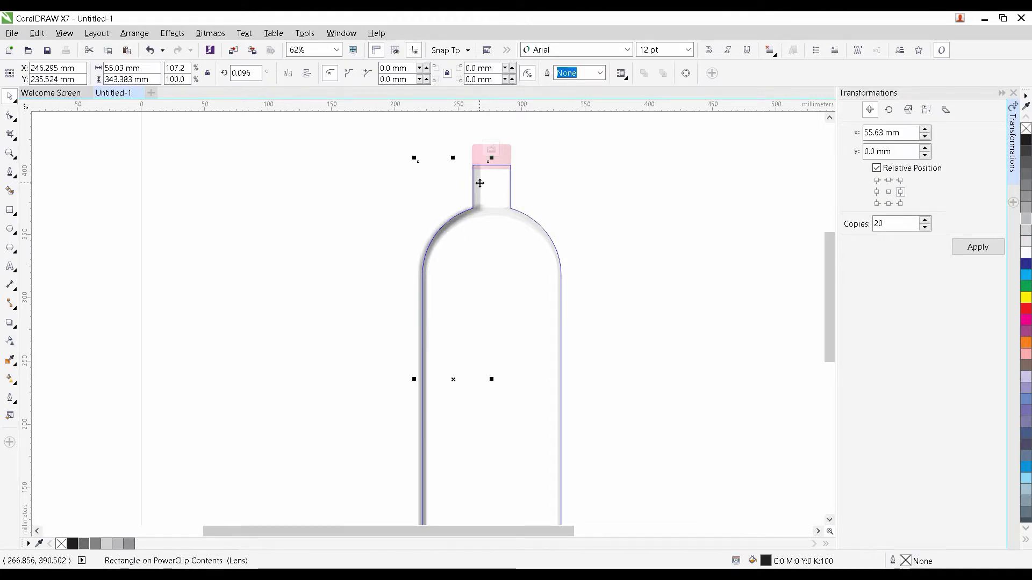
left_click(288, 77)
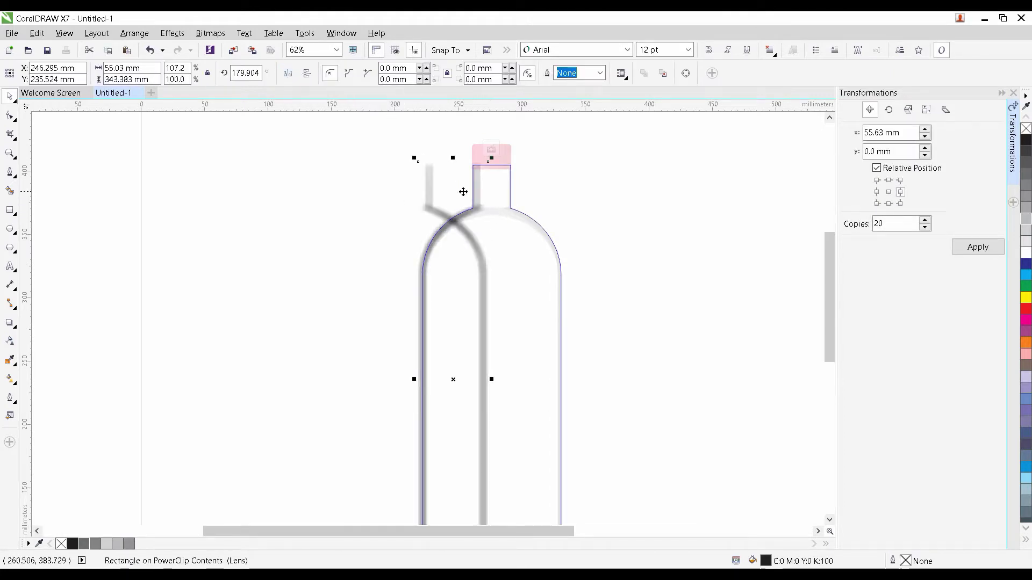
scroll(421, 182, "up", 3)
left_click_drag(421, 183, 573, 175)
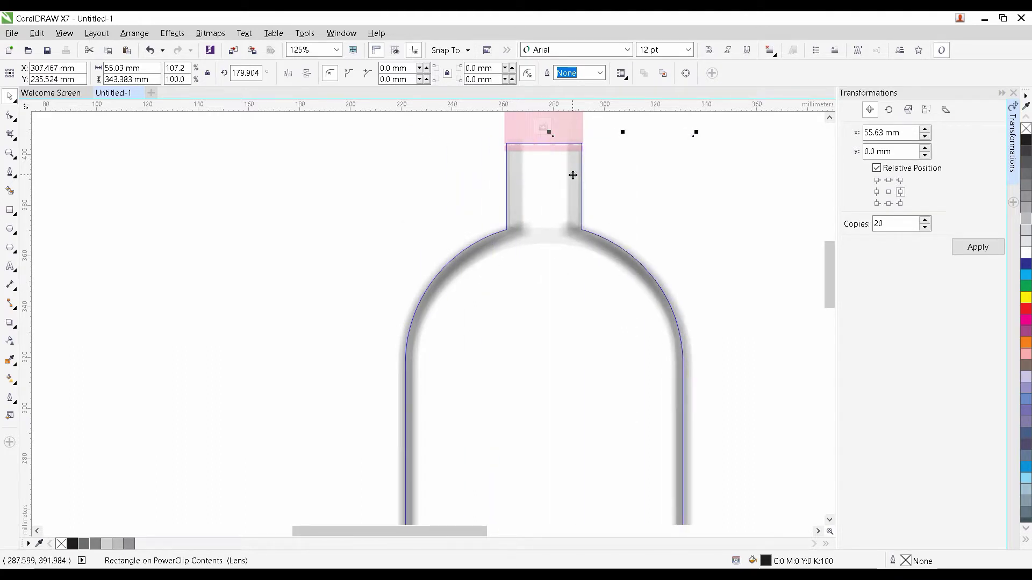
right_click(573, 175)
left_click(635, 215)
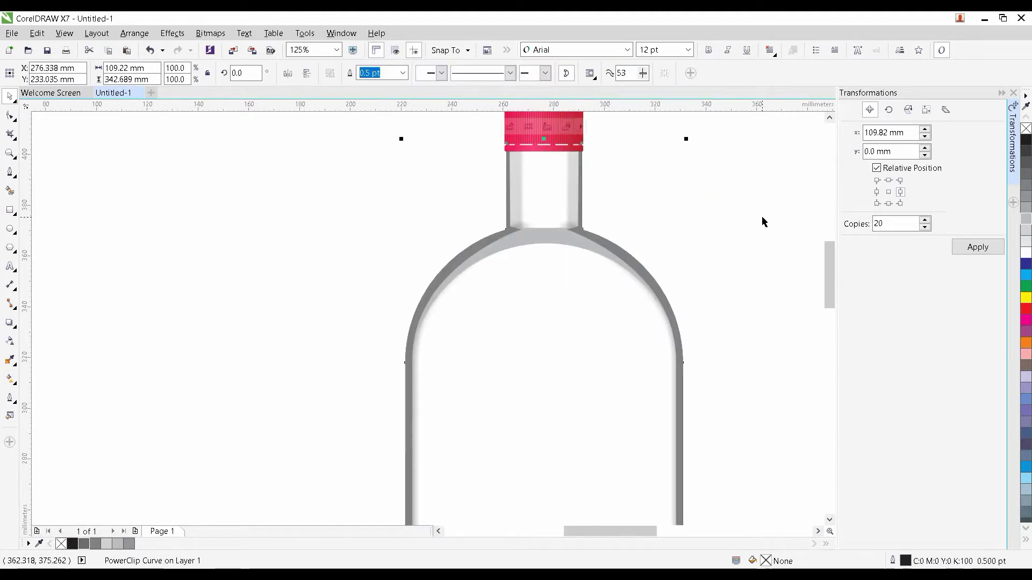
Sketch a closed drop-shaped curve about 128 mm wide and 147 mm high with the Pen tool, overlapping the bottle body's right edge
scroll(582, 209, "down", 1)
scroll(571, 217, "up", 1)
scroll(586, 221, "down", 1)
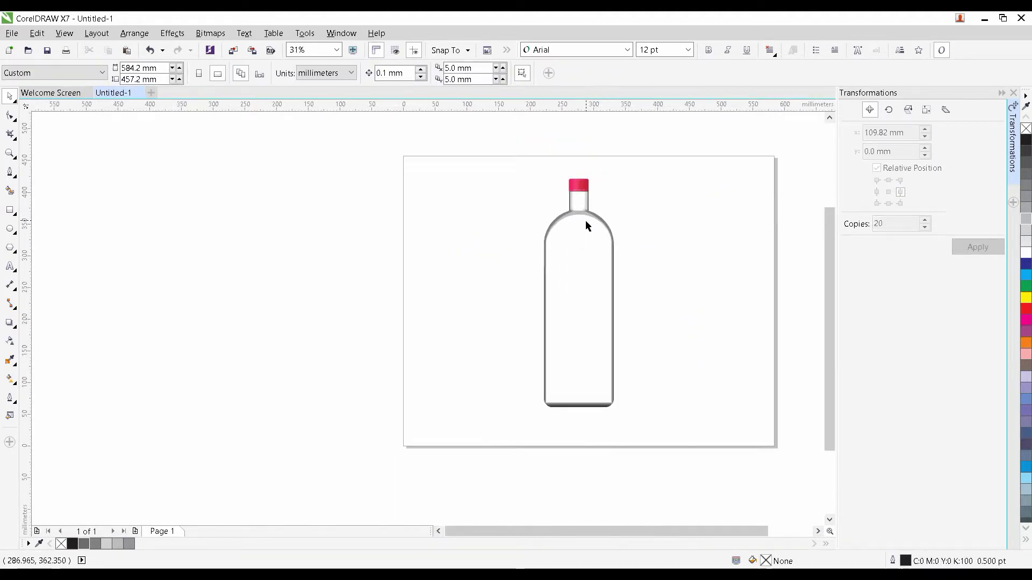
left_click_drag(680, 251, 591, 229)
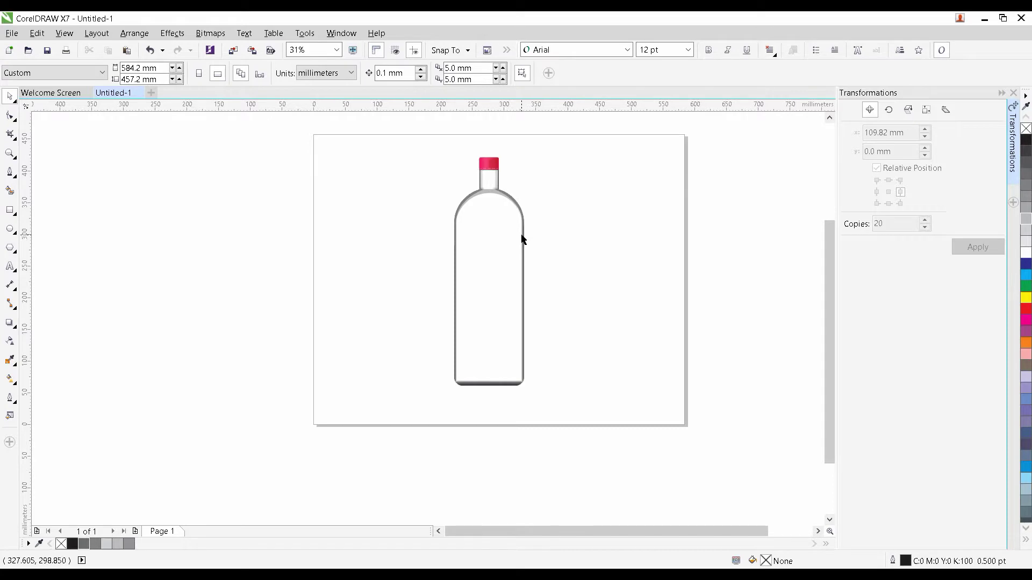
scroll(496, 213, "up", 1)
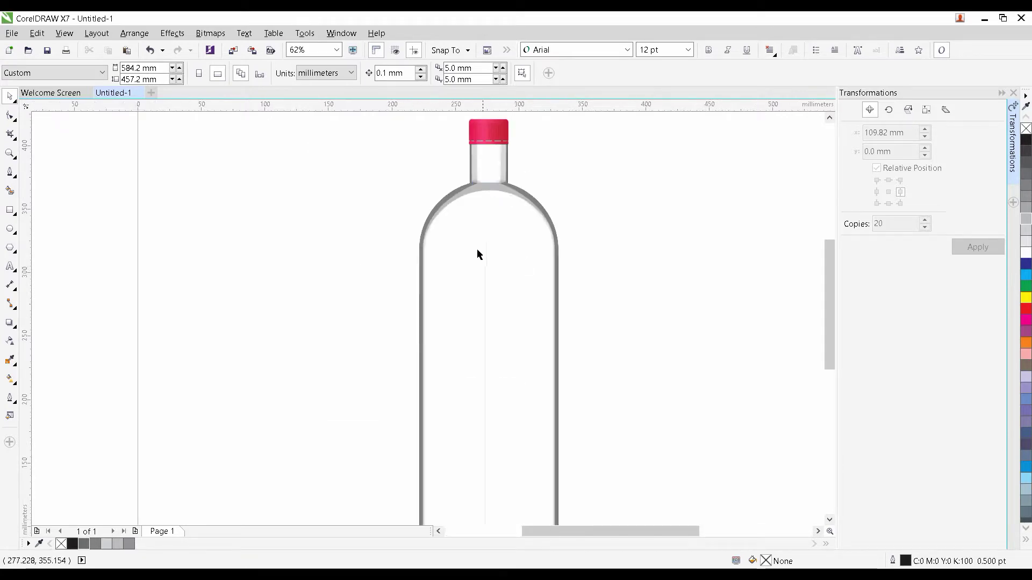
left_click(11, 173)
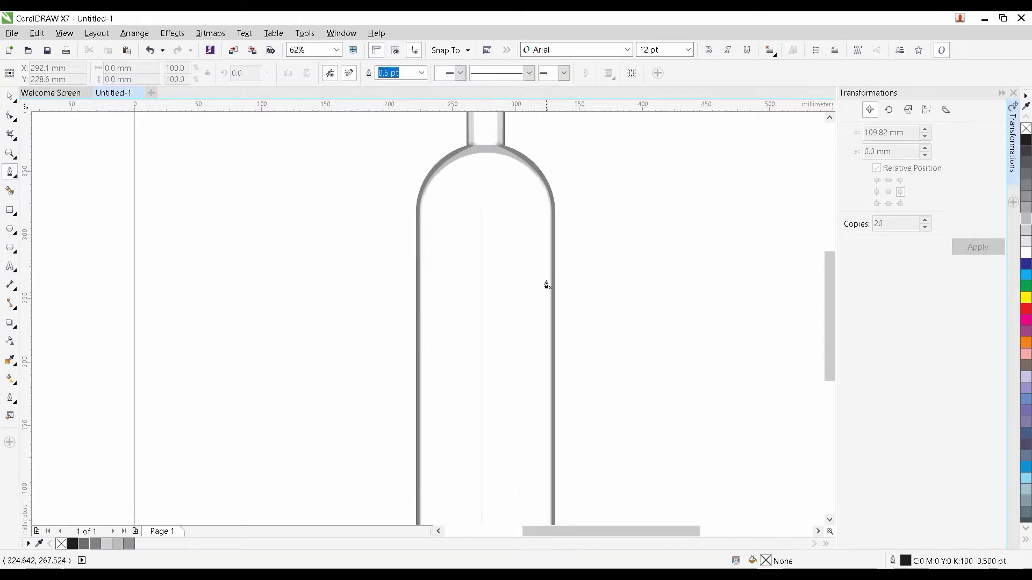
scroll(559, 269, "down", 3)
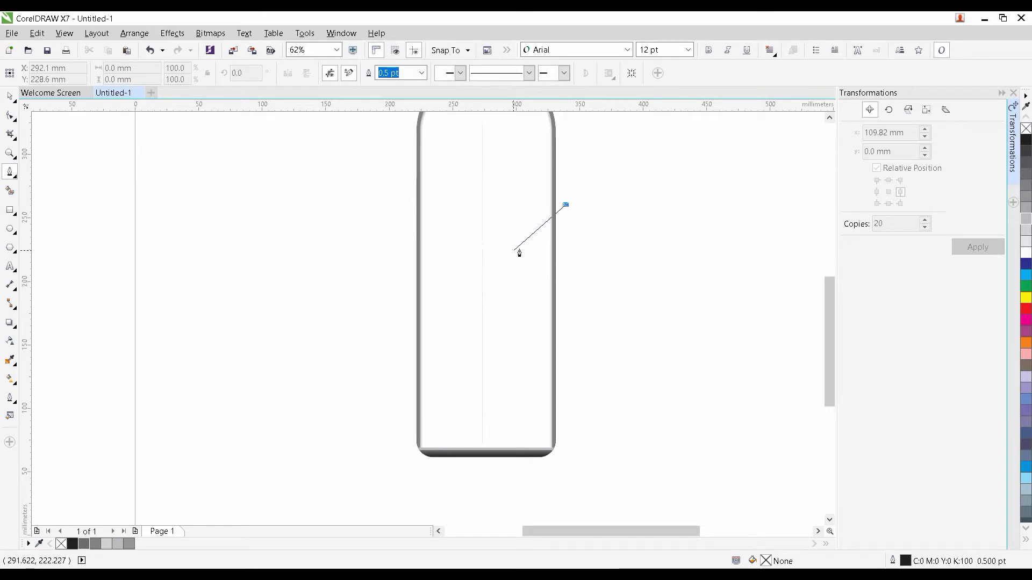
left_click_drag(526, 245, 510, 259)
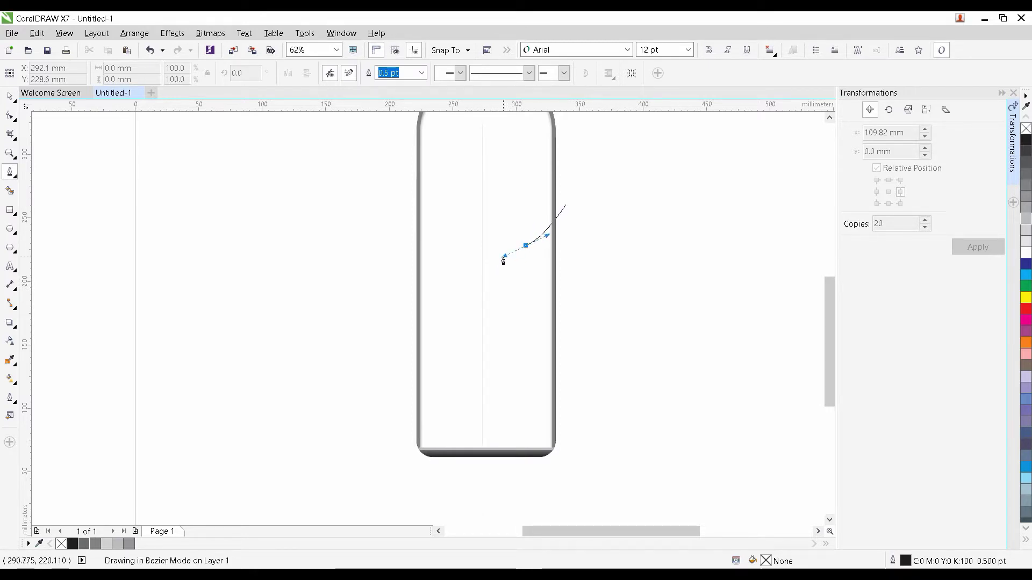
key("Escape")
left_click_drag(458, 331, 463, 384)
left_click_drag(607, 312, 653, 186)
left_click(565, 205)
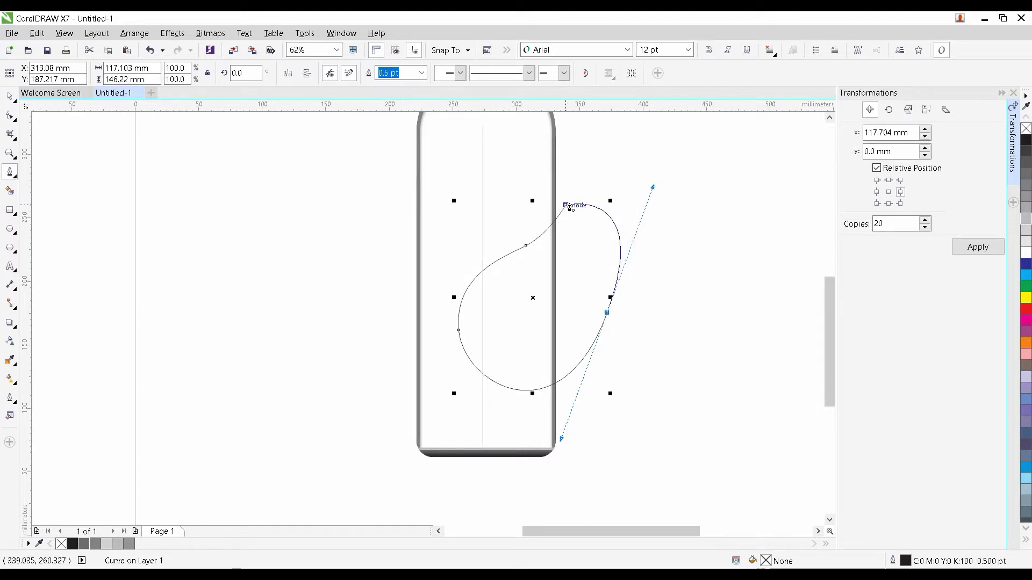
key("space")
Intersect the drop-shaped curve with the bottle, keeping only the part inside, and set that part's frame type to None
left_click(468, 164, "shift")
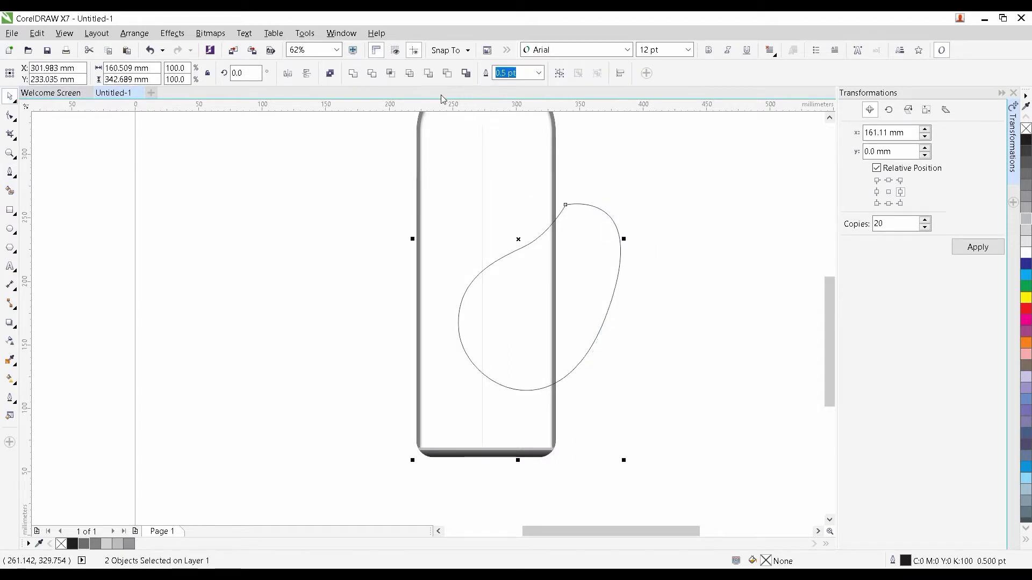
left_click(389, 74)
left_click(586, 245)
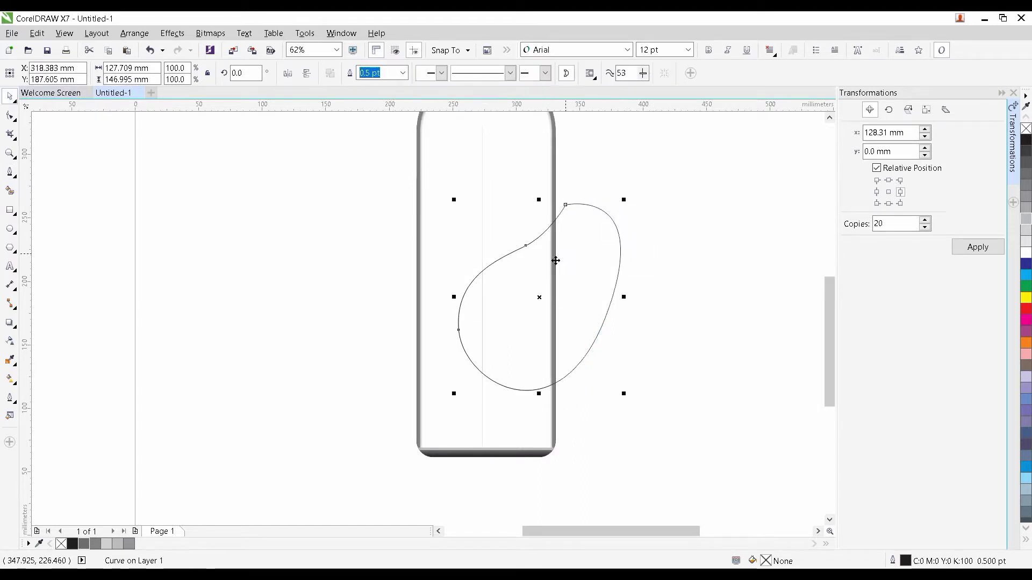
right_click(507, 261)
mouse_move(560, 215)
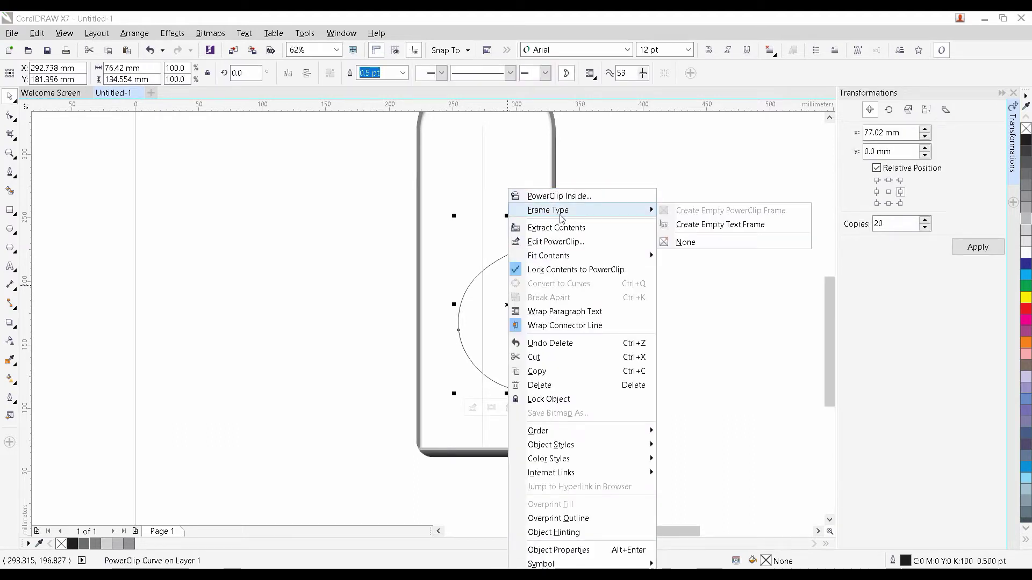
left_click(685, 242)
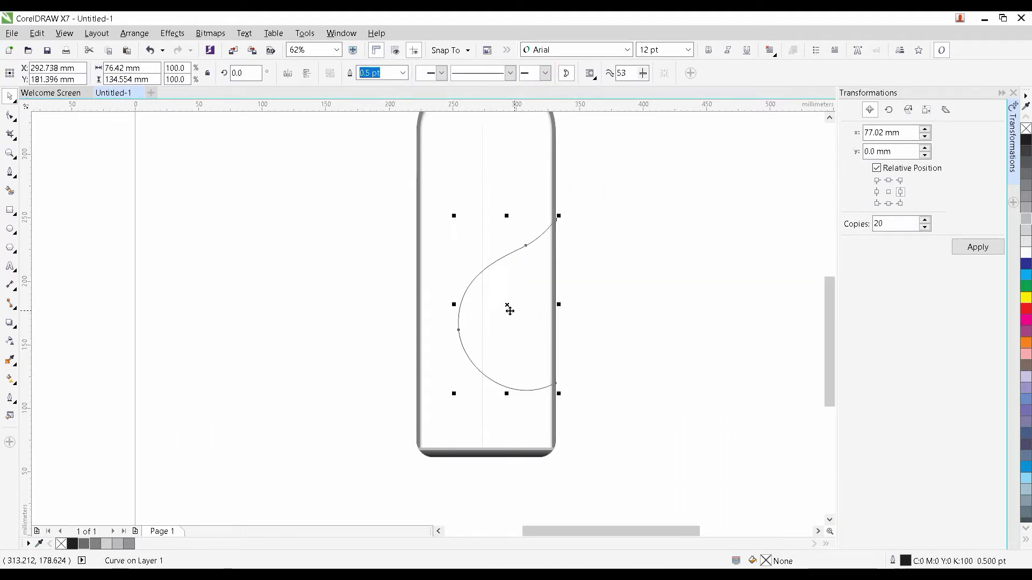
Delete the extra node on the shape's upper edge and adjust the curve handle at its upper right corner
left_click(10, 119)
left_click_drag(536, 269, 534, 273)
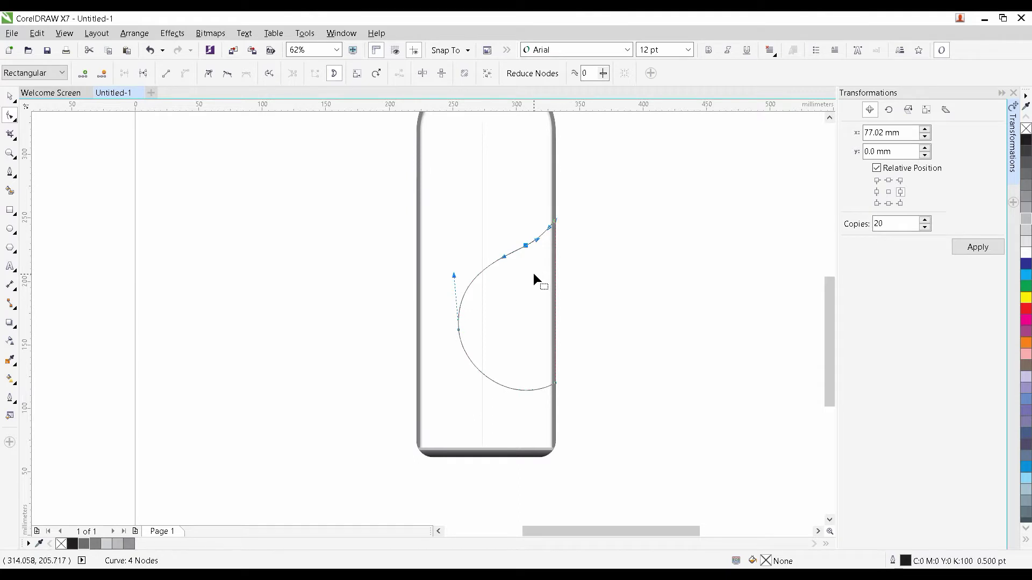
key("Delete")
left_click_drag(446, 318, 473, 352)
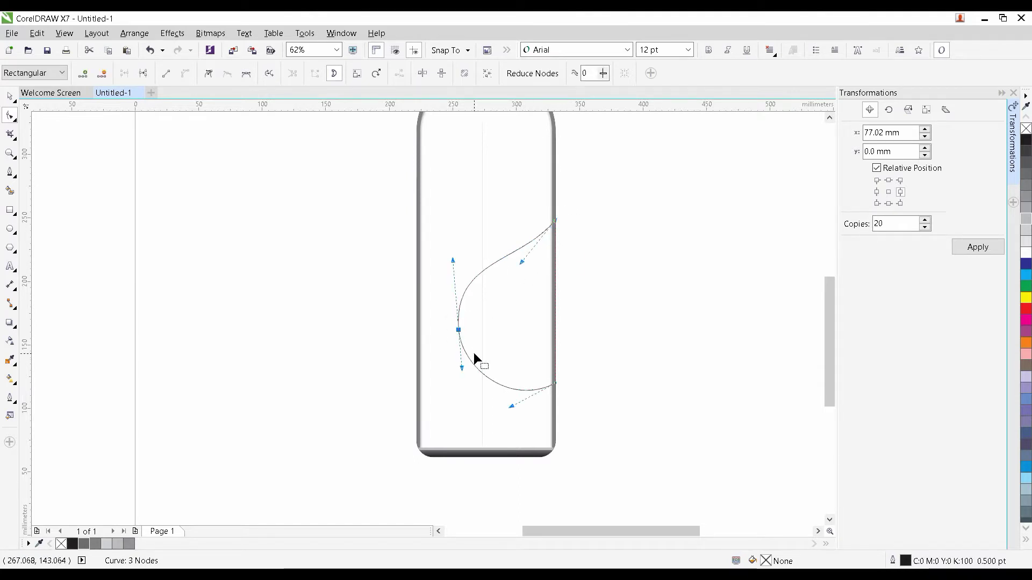
key("Delete")
key("ctrl+z")
left_click_drag(521, 266, 532, 263)
scroll(595, 282, "down", 2)
scroll(586, 281, "up", 2)
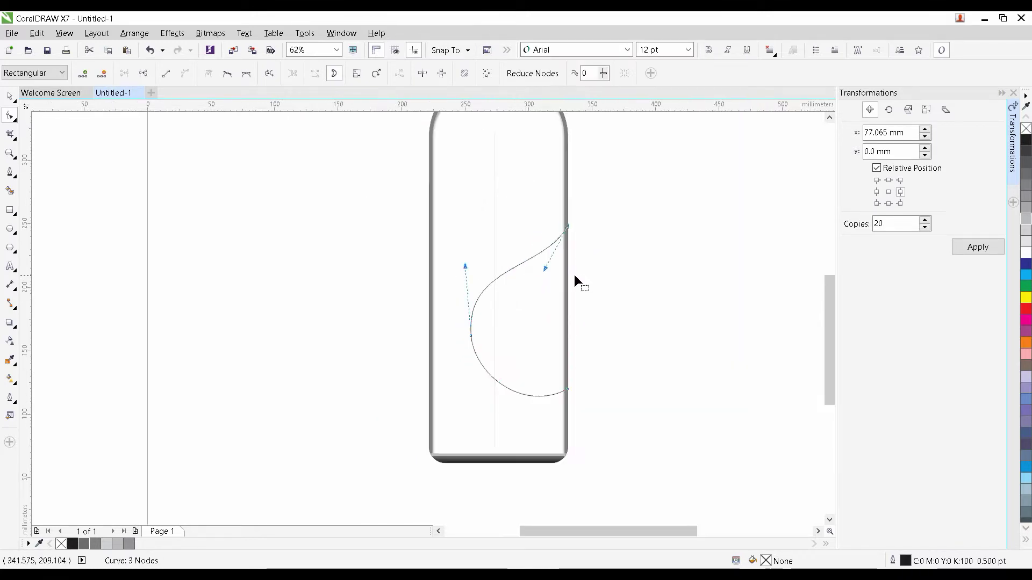
left_click(11, 93)
left_click(265, 317)
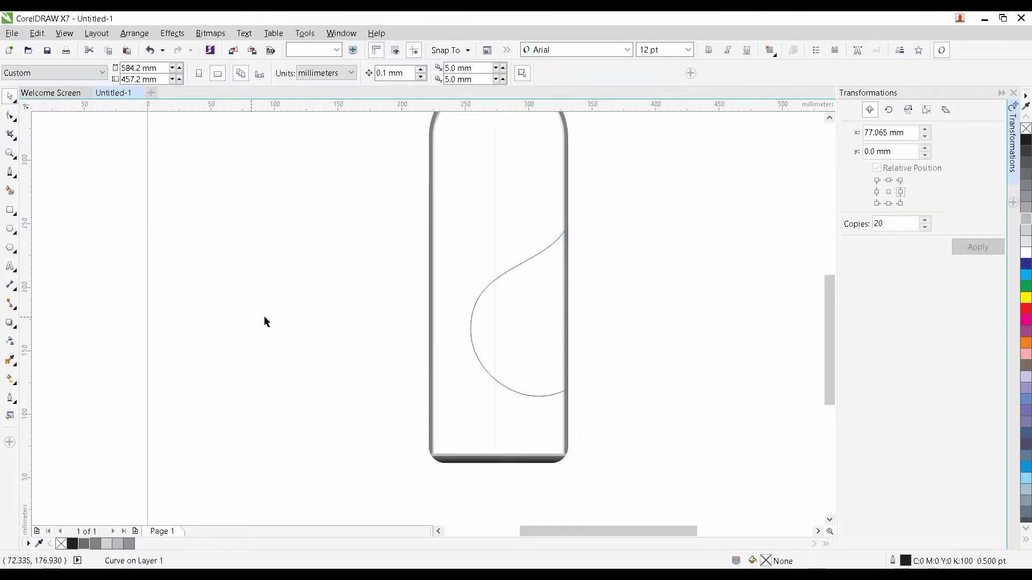
Sketch a second closed drop-shaped curve about 128 mm high with the Pen tool, overlapping the bottle's left edge and the first shape
left_click_drag(434, 308, 289, 259)
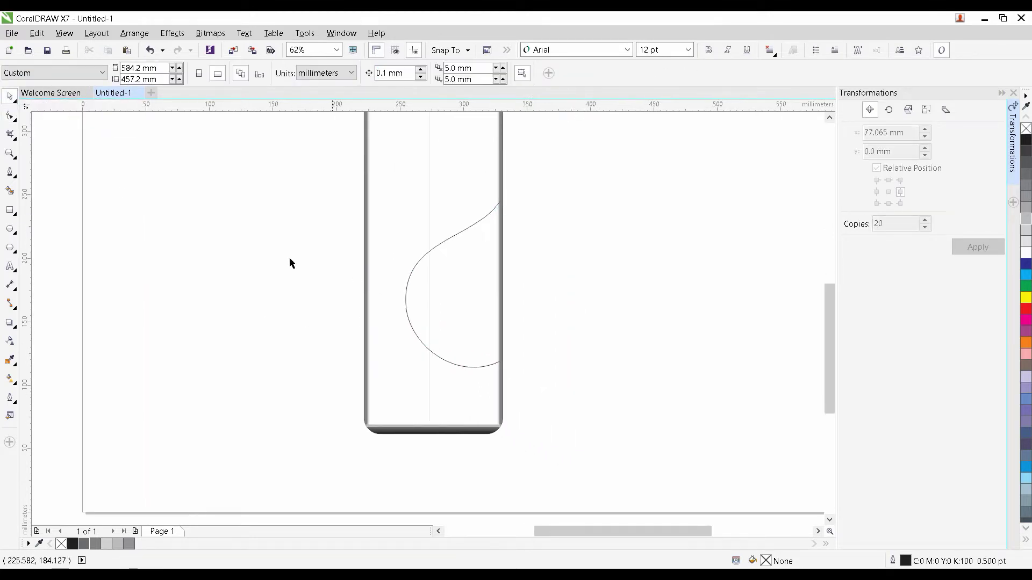
left_click(15, 178)
left_click(58, 200)
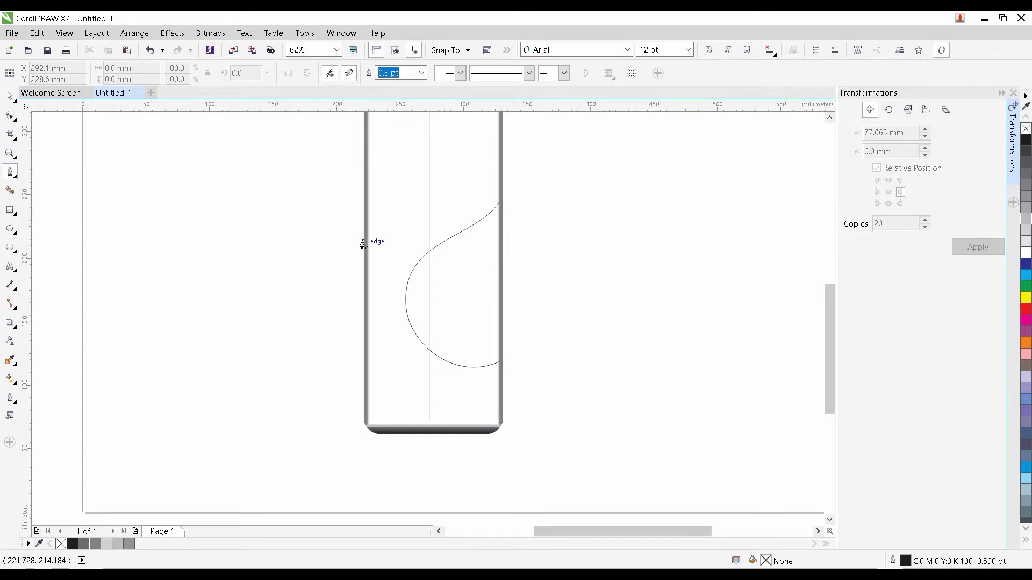
scroll(355, 240, "right", 2)
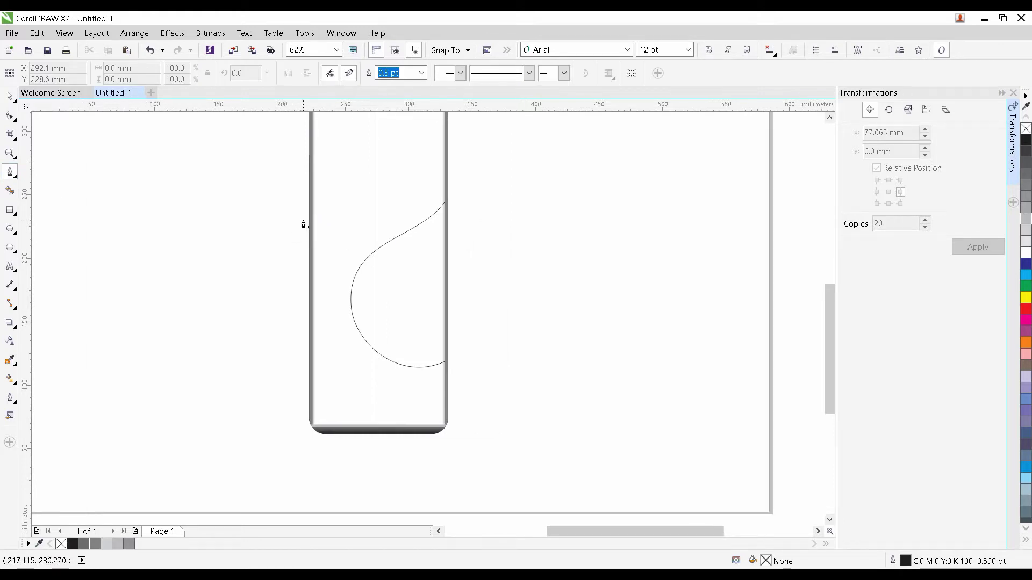
left_click(303, 223)
left_click_drag(375, 313, 388, 376)
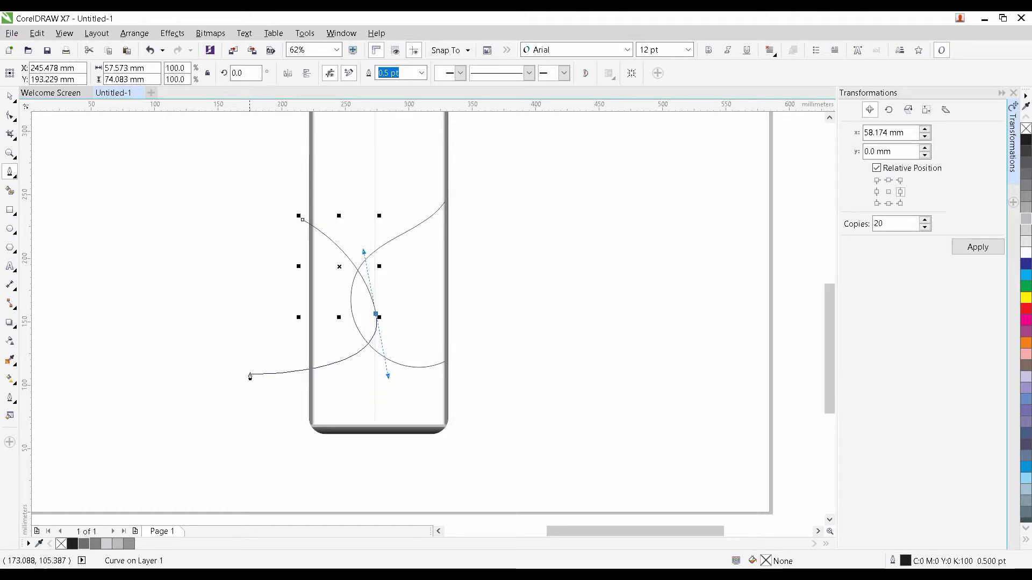
left_click_drag(252, 362, 199, 322)
left_click(303, 220)
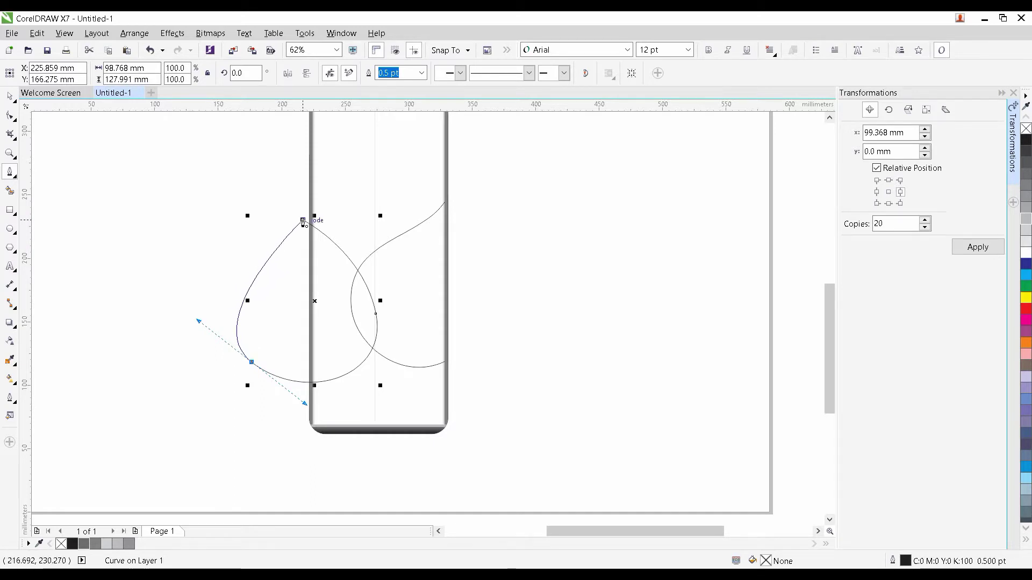
Intersect the second curve with the bottle and delete the original curve, keeping only the part inside the bottle
left_click(10, 97)
left_click(345, 145, "shift")
left_click(390, 73)
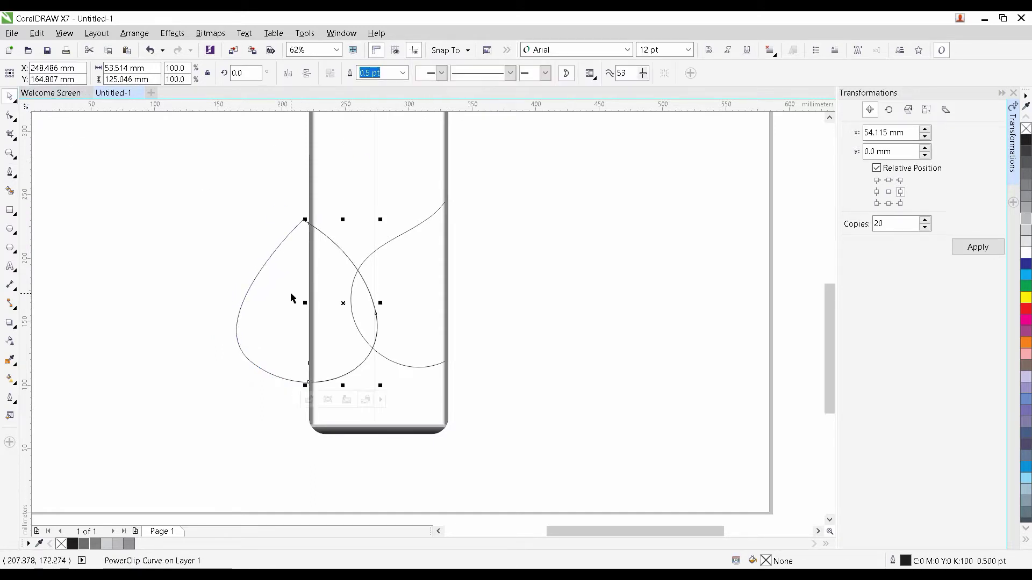
left_click(291, 295)
key("Delete")
left_click(330, 263)
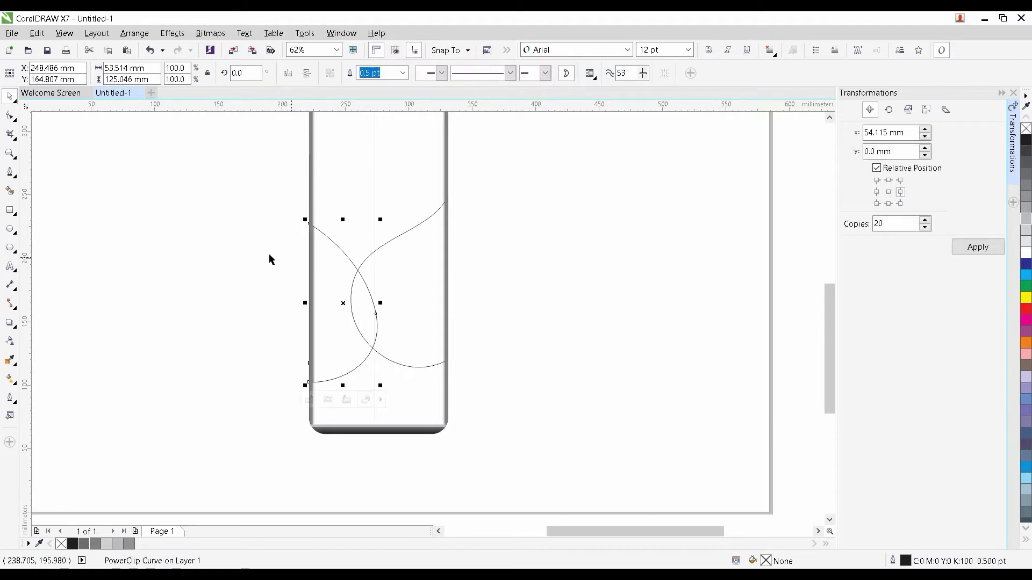
Delete the node at the rightmost bulge of the left shape to smooth its curve
left_click(9, 115)
left_click_drag(393, 282, 348, 324)
key("Delete")
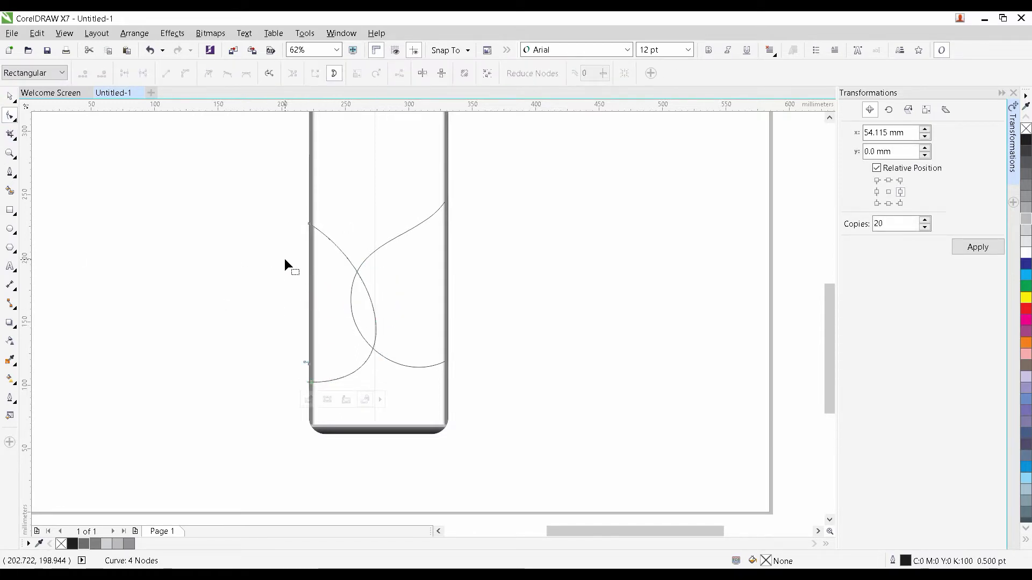
Move the right shape's leftmost node further toward the bottle's left edge, widening the shape to about 86 mm
left_click(8, 96)
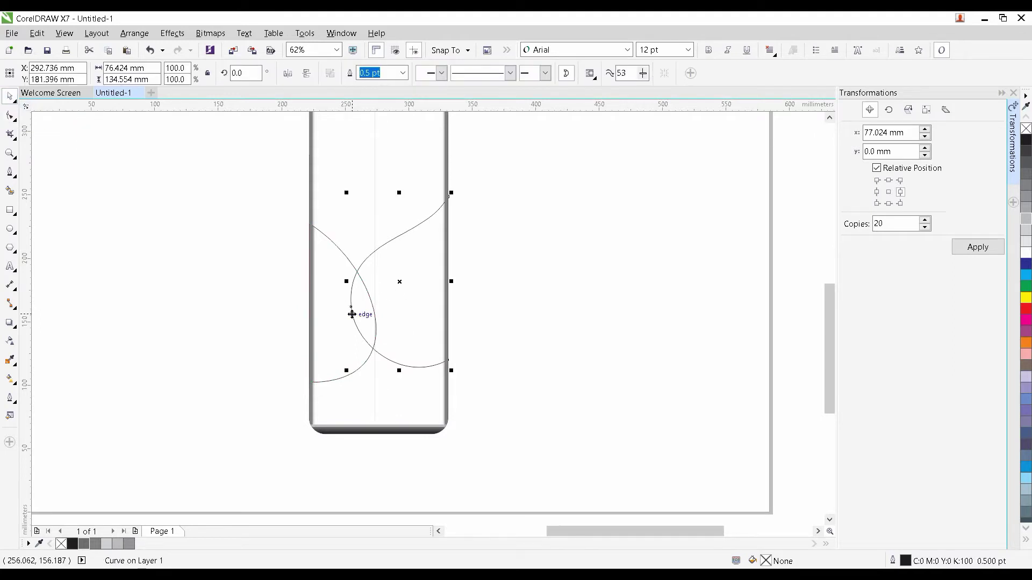
left_click(9, 115)
left_click(351, 306)
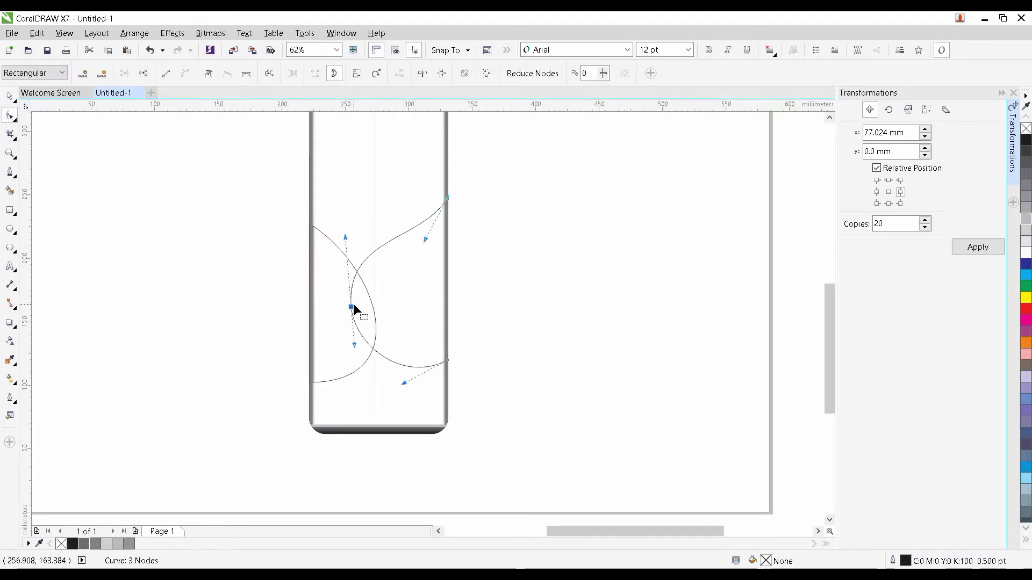
scroll(353, 304, "up", 2)
left_click_drag(348, 312, 325, 325)
scroll(491, 214, "down", 2)
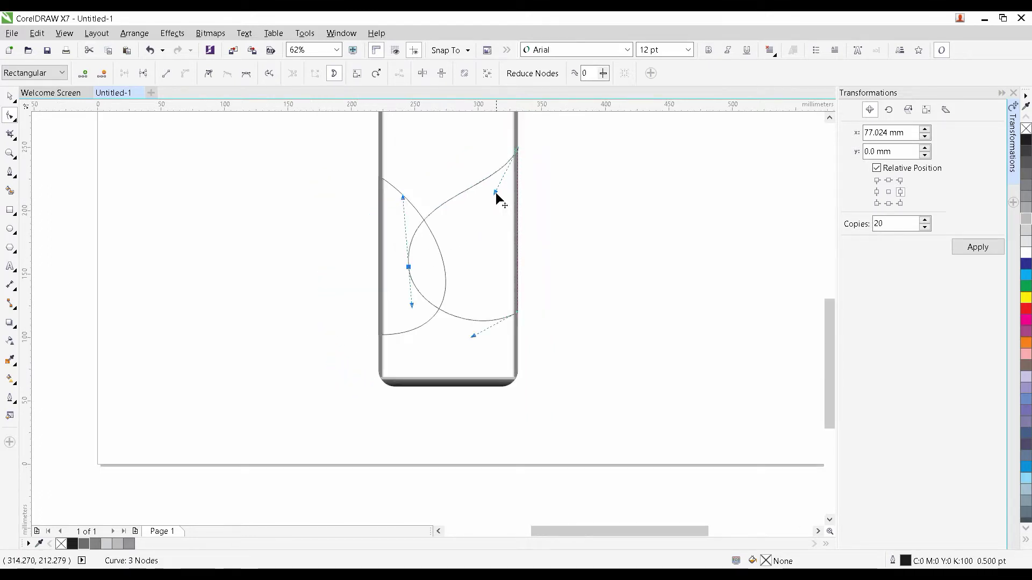
Adjust the upper curve handles of the right shape to round its upper left side, then deselect it
left_click_drag(494, 192, 494, 200)
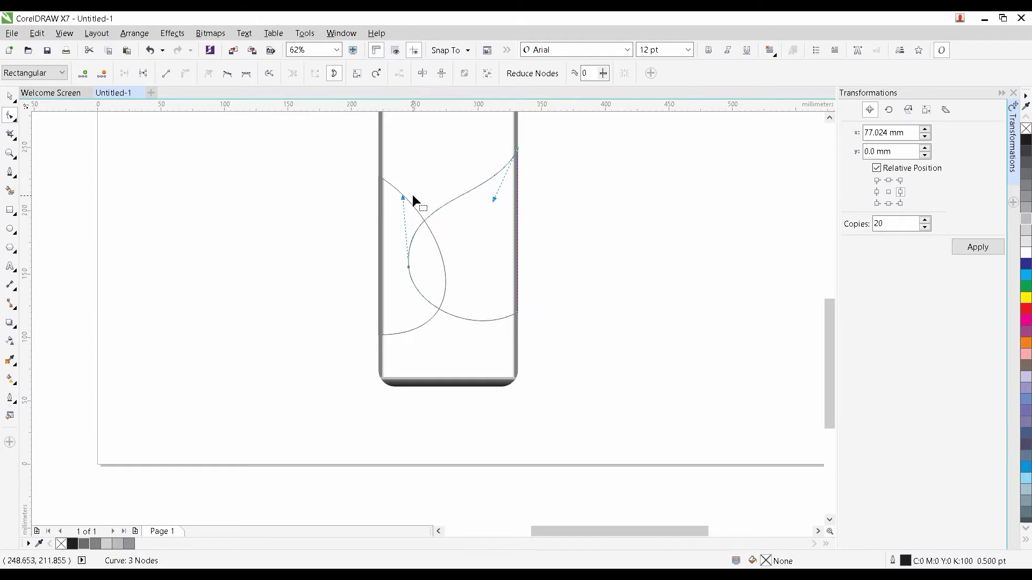
left_click_drag(404, 197, 405, 189)
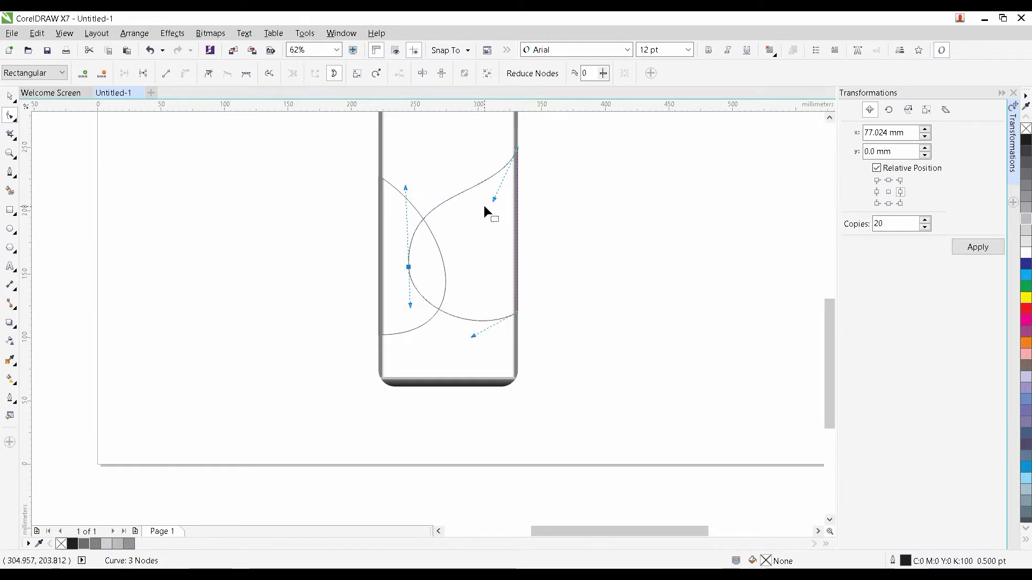
scroll(484, 212, "down", 1)
scroll(467, 271, "up", 1)
scroll(381, 210, "down", 1)
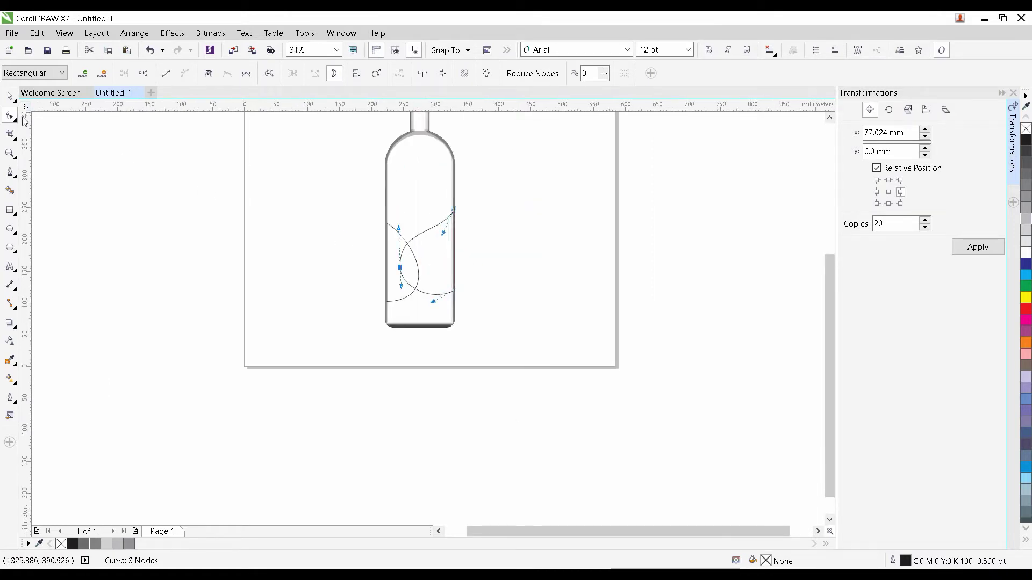
left_click(10, 97)
left_click(369, 244)
scroll(442, 247, "up", 1)
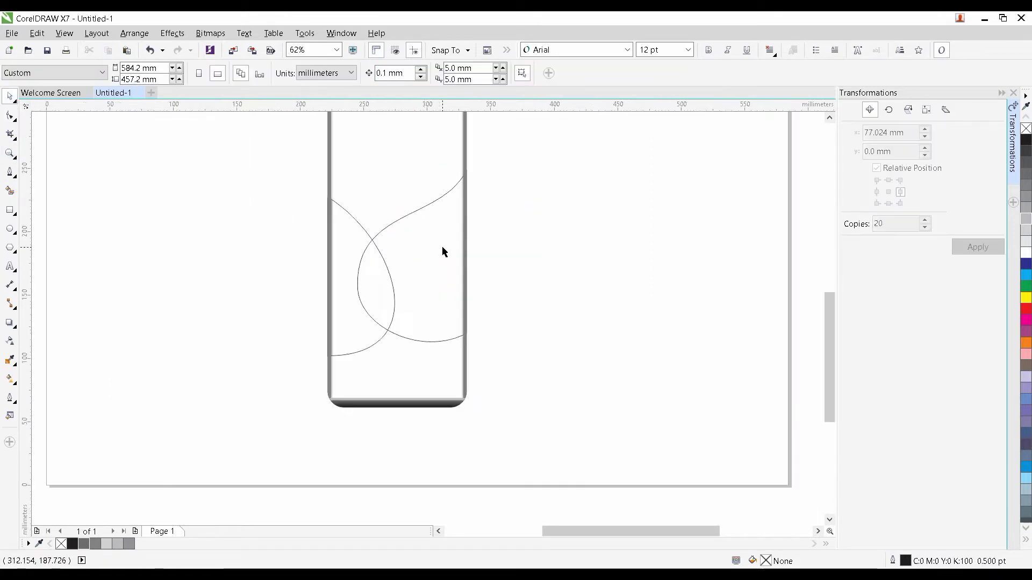
Give the right shape a left-to-right linear fountain fill and set its right end colour to C0 M82 Y63 K0
left_click(442, 247)
left_click_drag(442, 247, 385, 373)
scroll(383, 264, "down", 1)
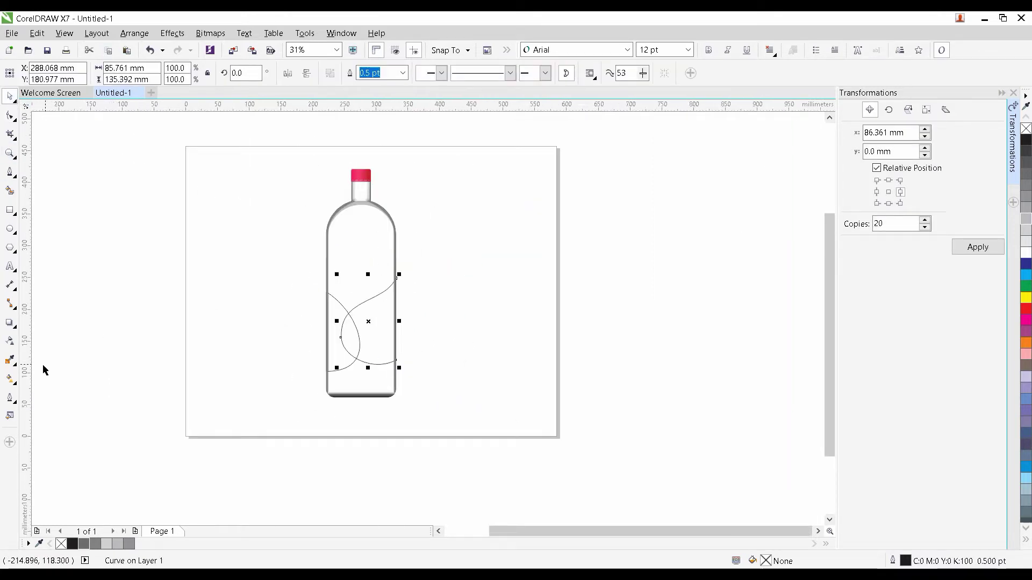
left_click(8, 380)
left_click(47, 74)
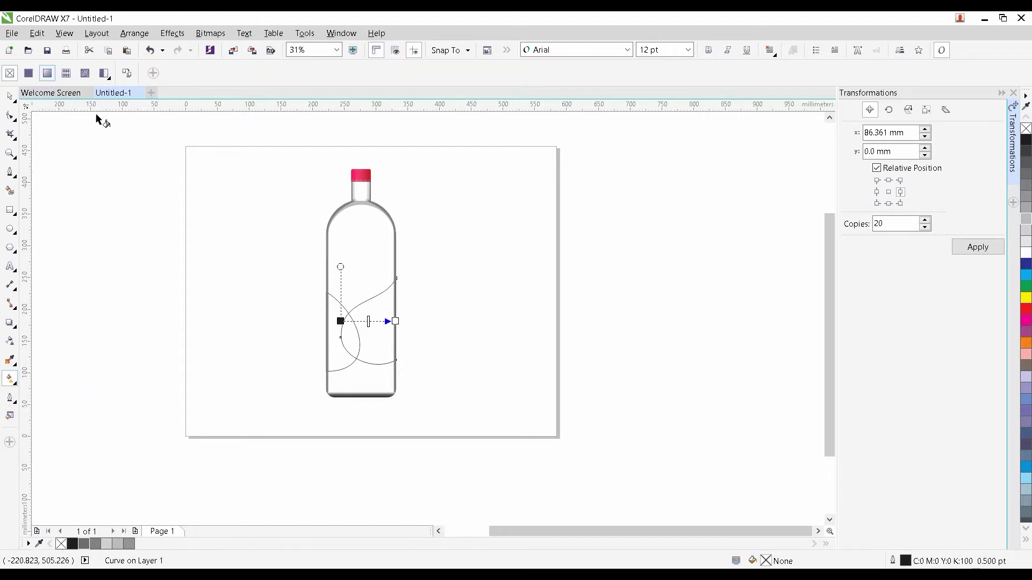
scroll(370, 317, "up", 1)
left_click_drag(421, 326, 427, 317)
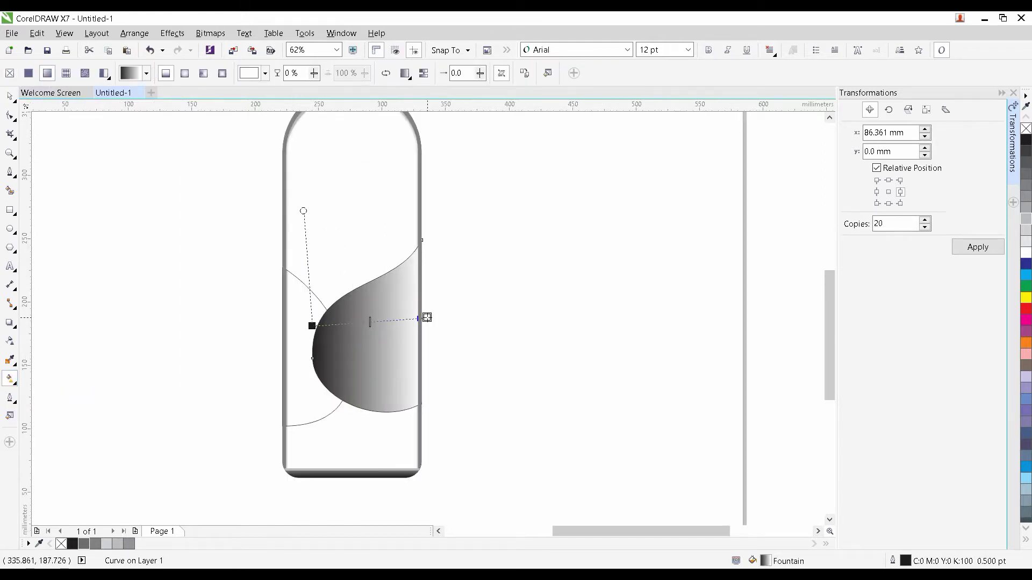
left_click(409, 336)
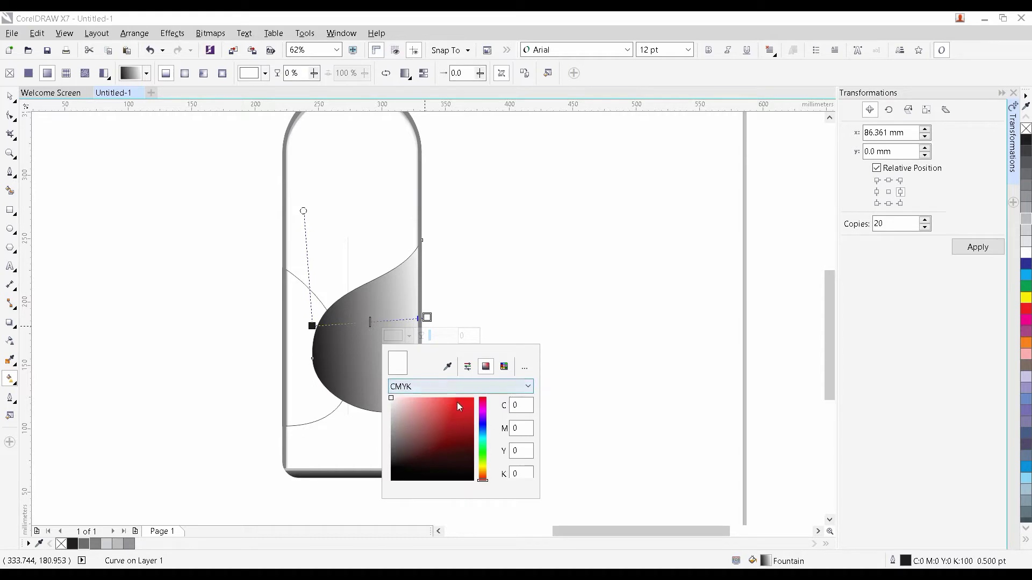
left_click(442, 401)
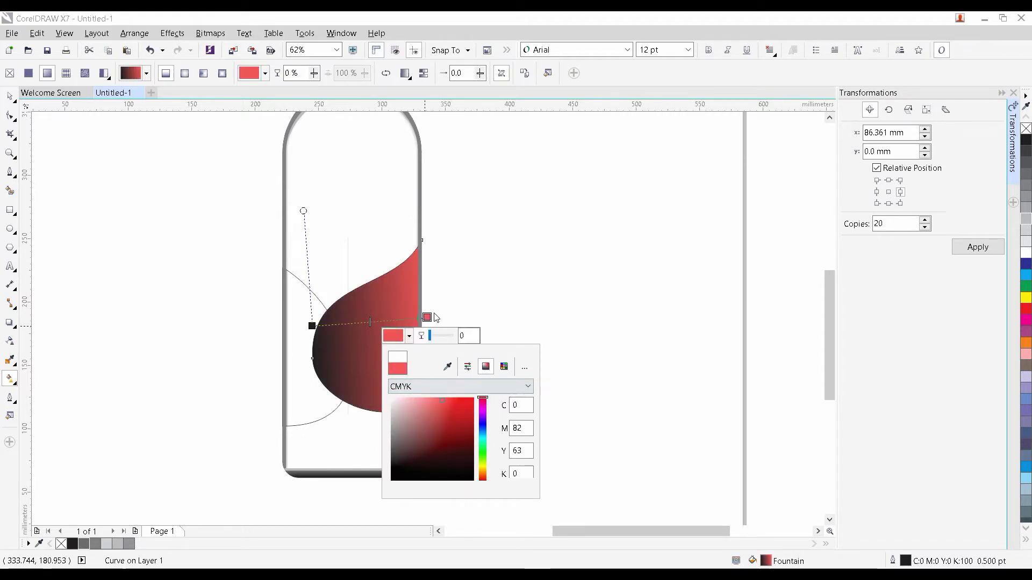
Copy the fill of the bottle's red cap onto the large right shape on the body
scroll(472, 265, "up", 3)
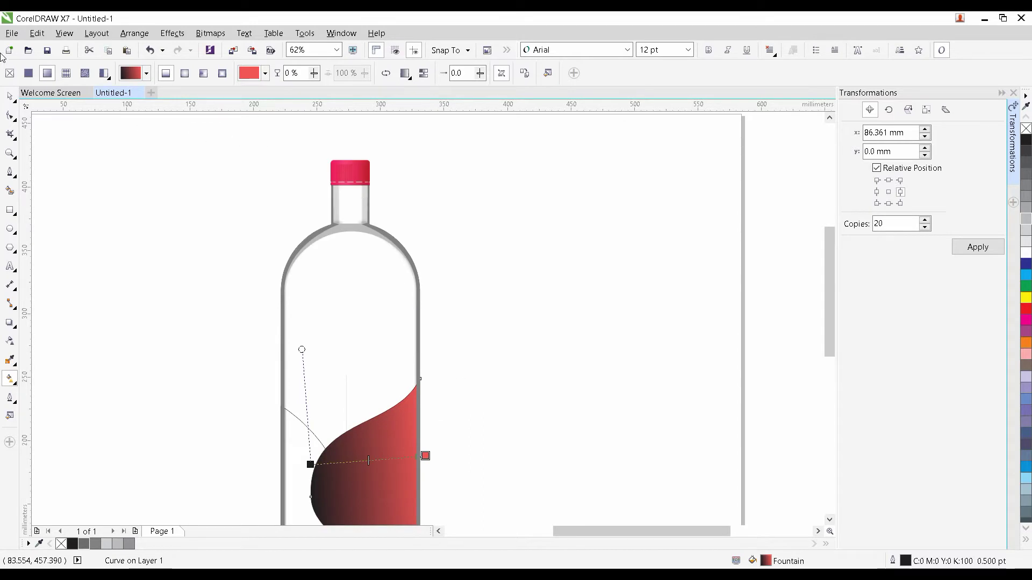
left_click(37, 33)
left_click(121, 224)
left_click(520, 324)
left_click(333, 162)
scroll(461, 308, "down", 3)
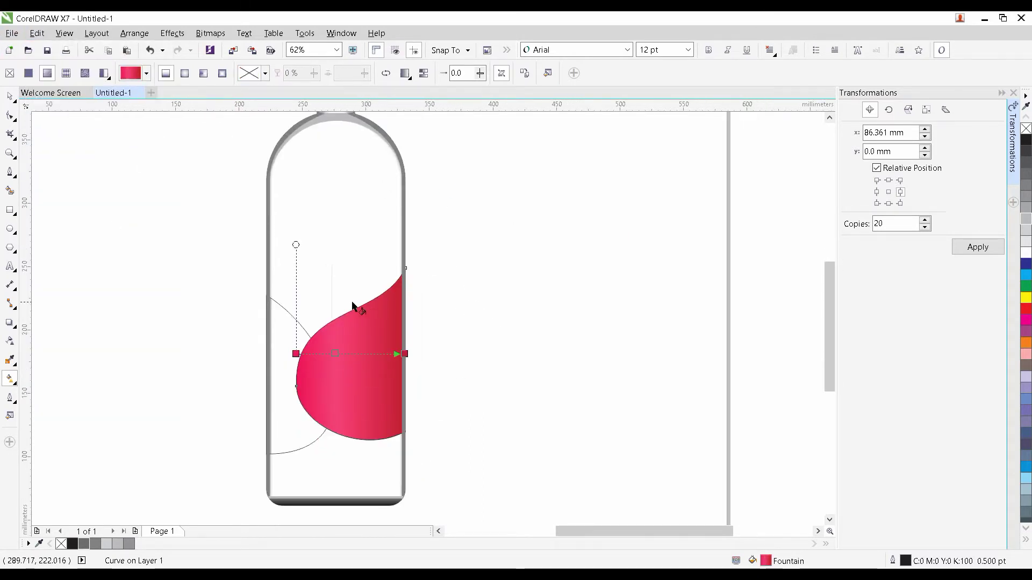
Shift both ends of the right shape's linear gradient lower so it runs at a slight upward slant
left_click_drag(302, 381, 302, 389)
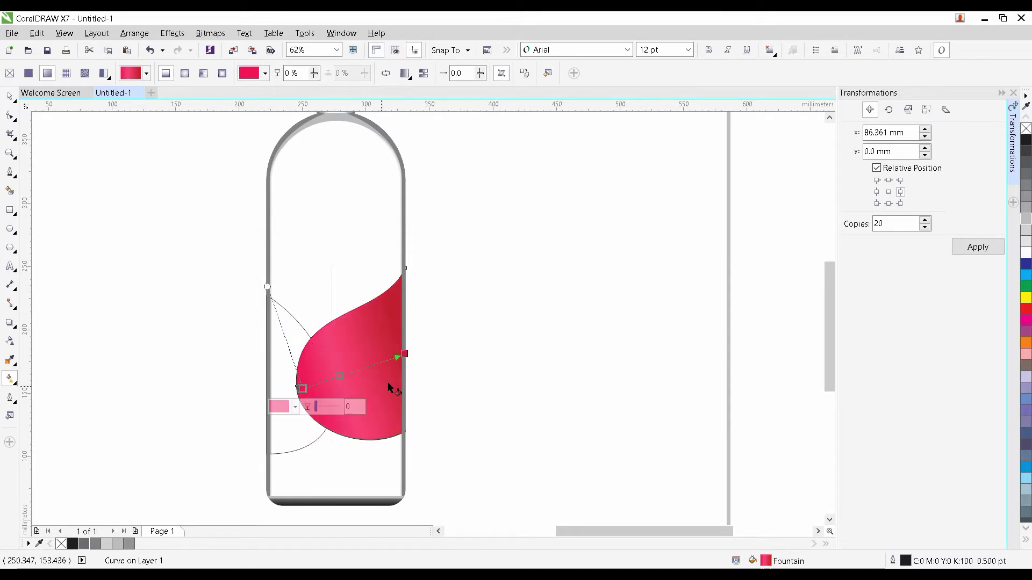
left_click_drag(405, 354, 408, 372)
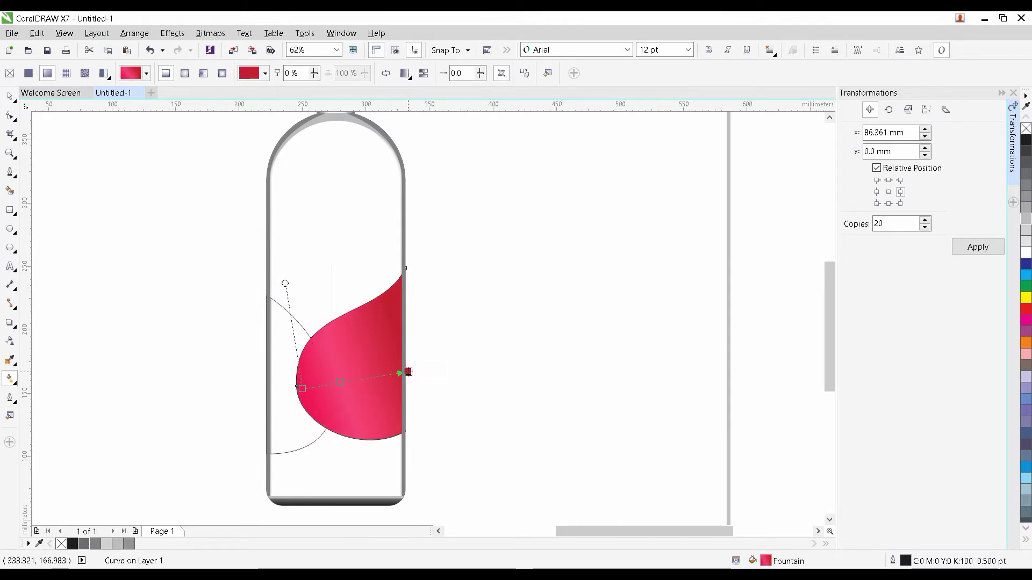
left_click_drag(310, 296, 323, 268)
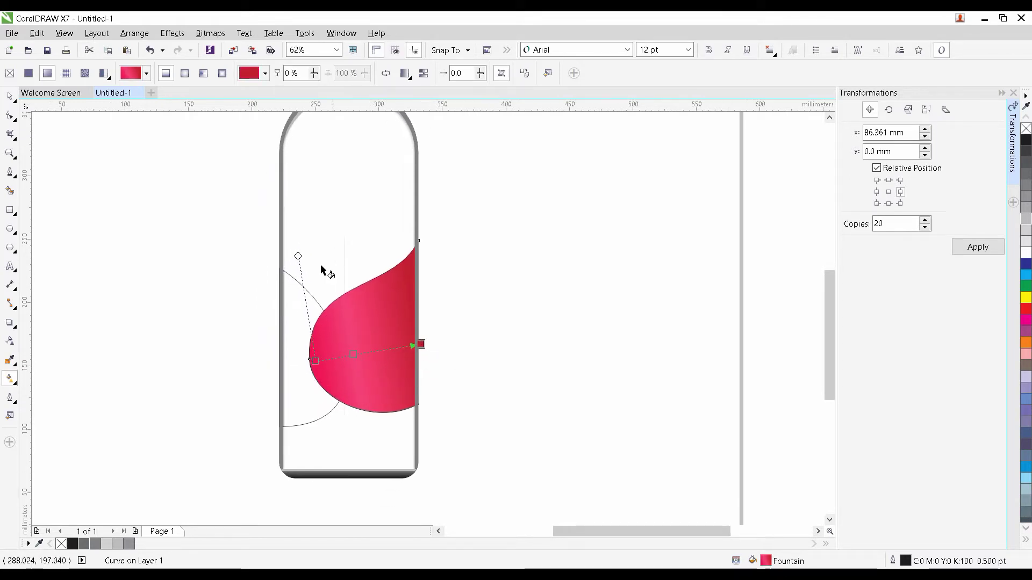
Remove the outline from the large right shape and deselect it
left_click(9, 97)
left_click(190, 252)
left_click(341, 319)
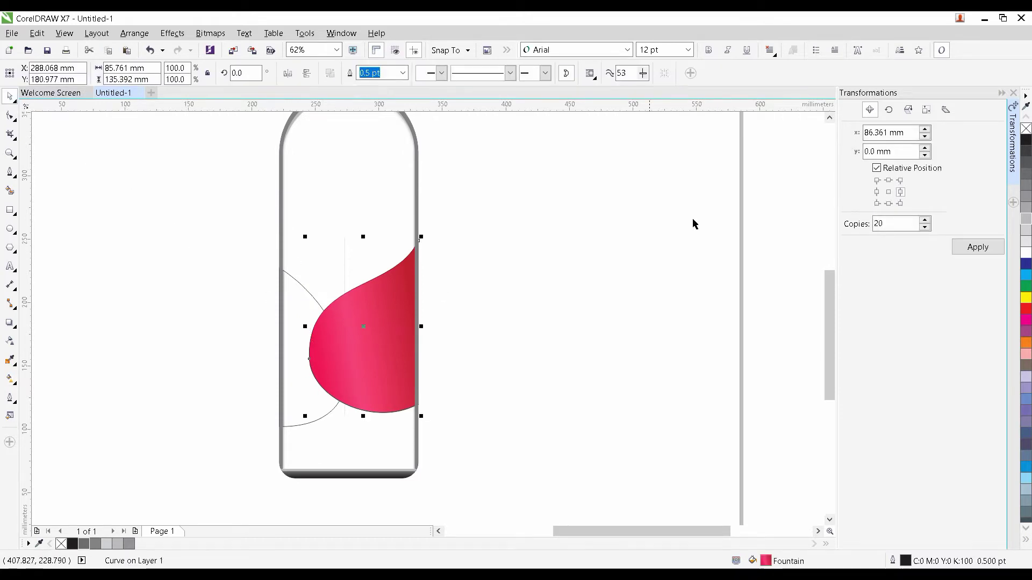
right_click(1026, 130)
left_click(476, 332)
Copy the right shape's fill onto the left shape and remove the left shape's outline
left_click(294, 318)
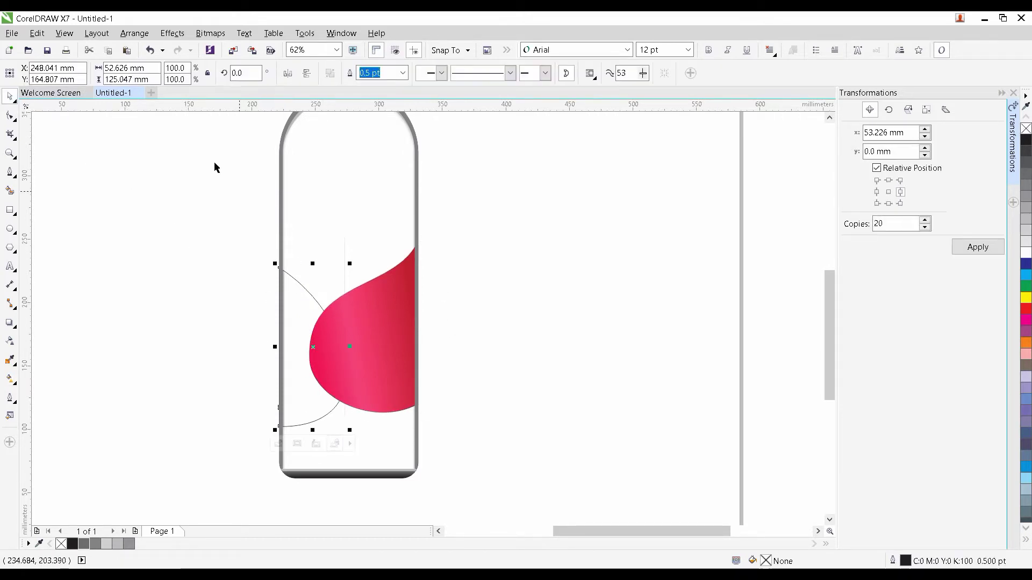
left_click(36, 33)
left_click(91, 224)
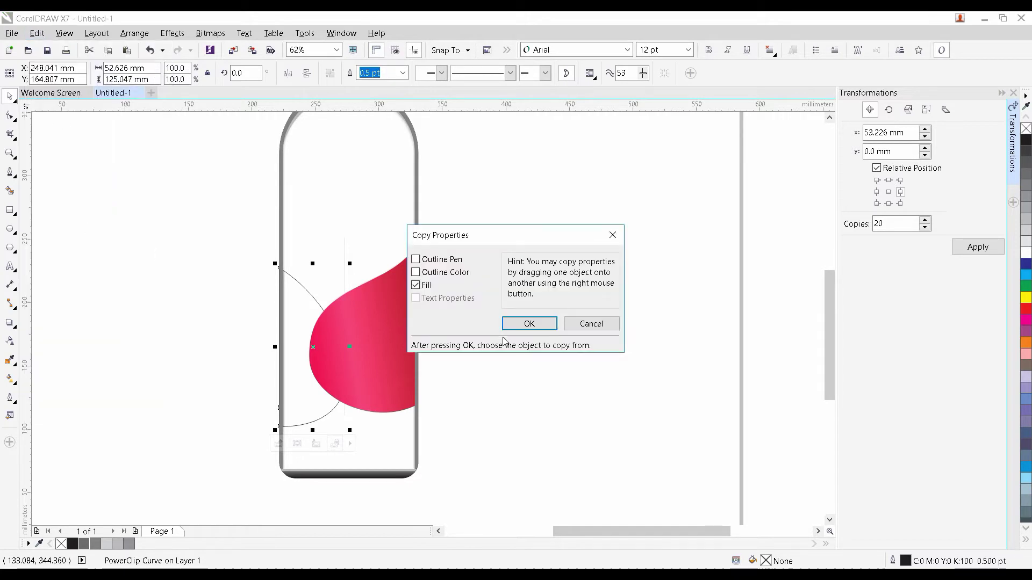
left_click(527, 324)
left_click(382, 321)
scroll(365, 405, "down", 1)
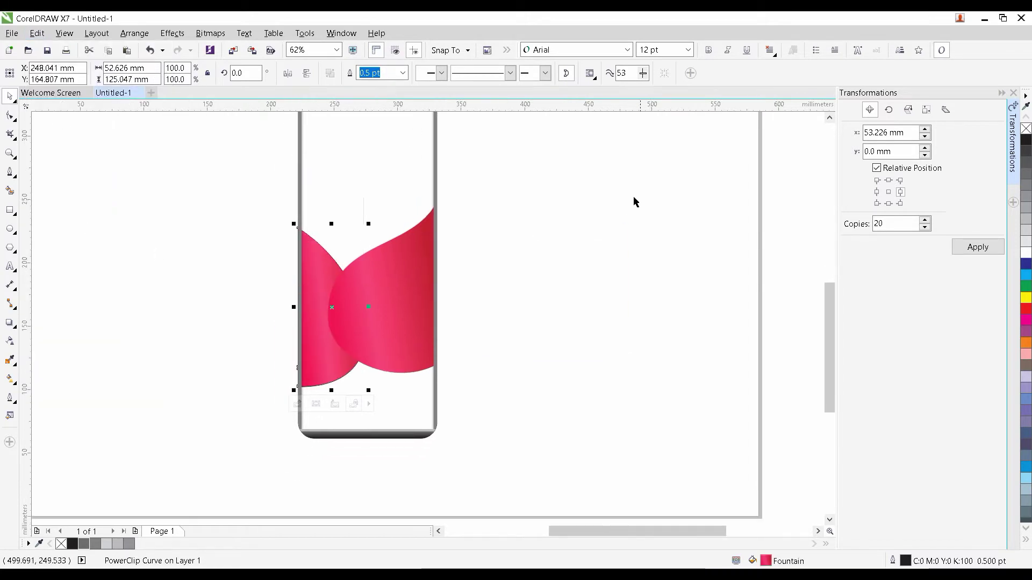
right_click(1024, 131)
left_click(582, 256)
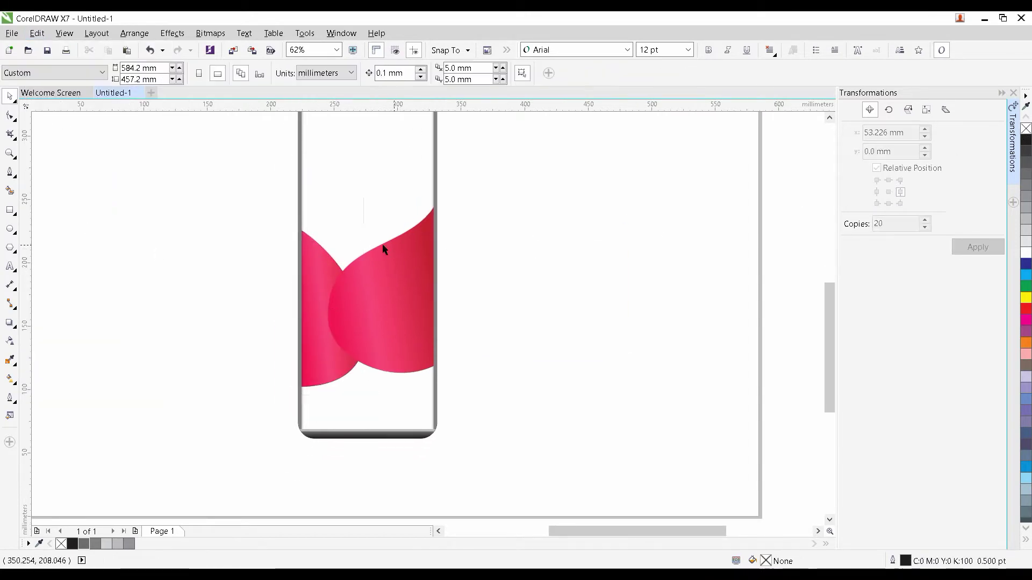
Apply a left-to-right linear transparency to the left shape and shift its gradient further right to soften the fading
scroll(331, 243, "down", 1)
left_click(328, 259)
scroll(328, 259, "up", 1)
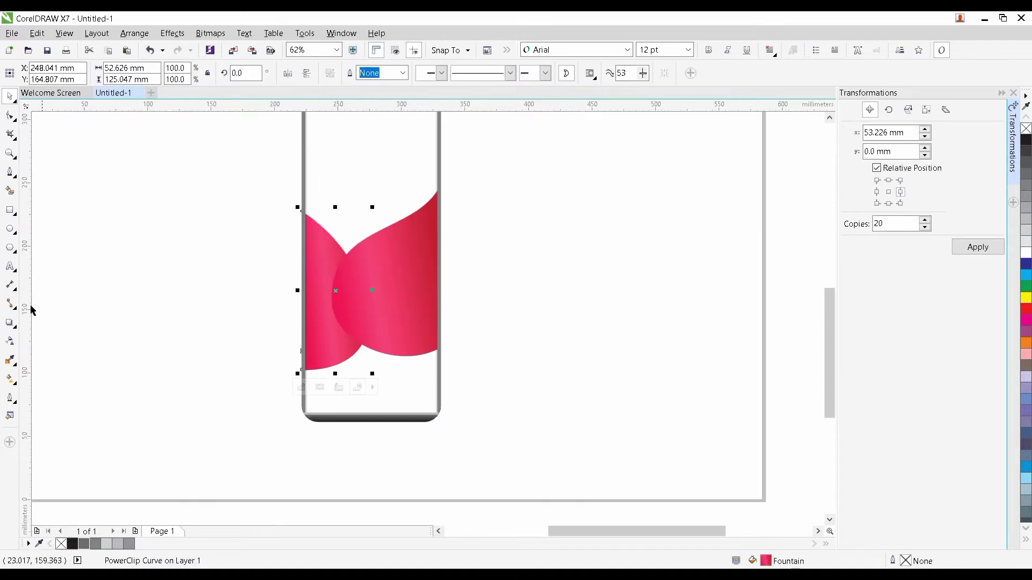
left_click(7, 345)
left_click_drag(276, 287, 427, 277)
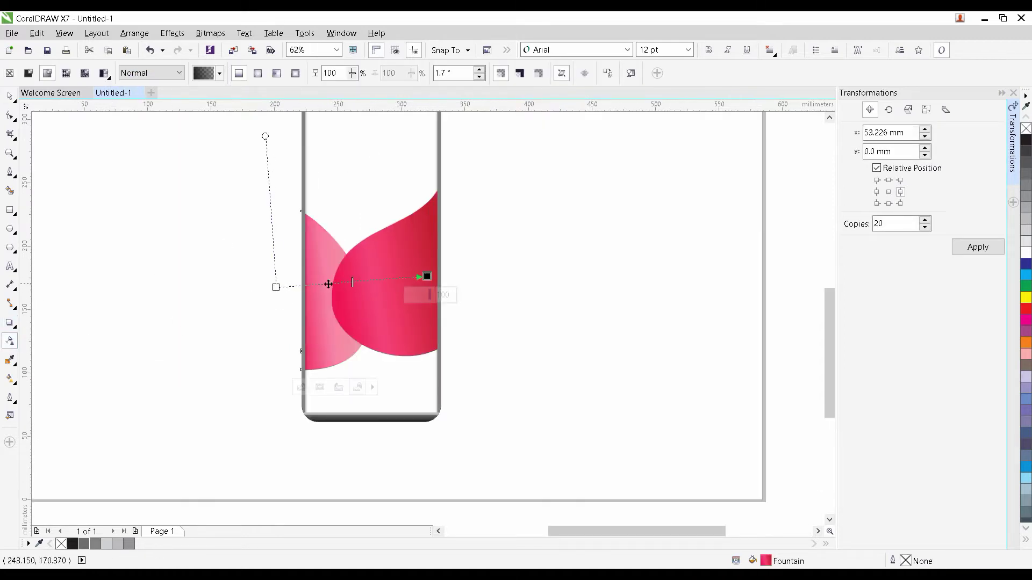
left_click_drag(346, 284, 387, 282)
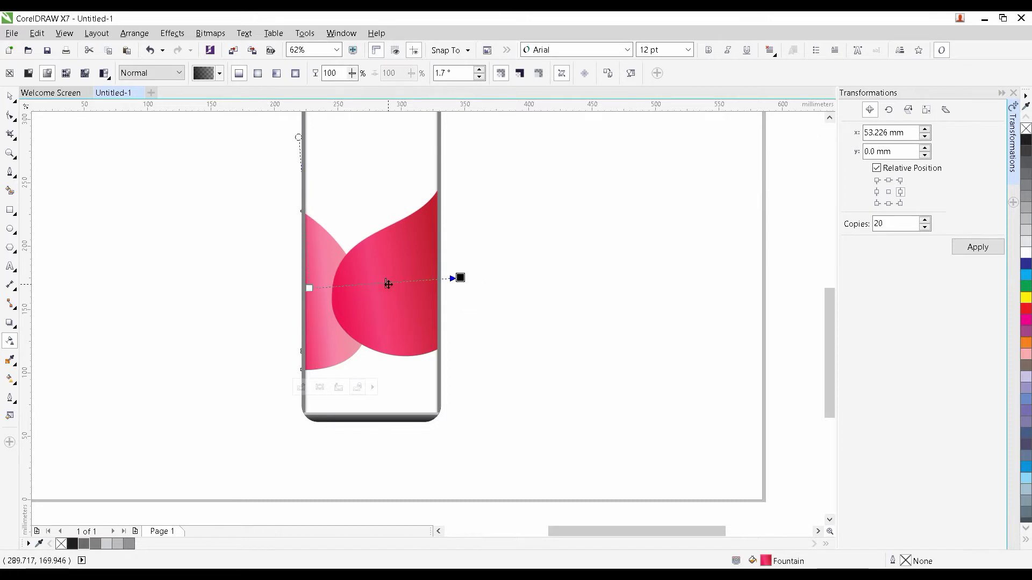
left_click(8, 97)
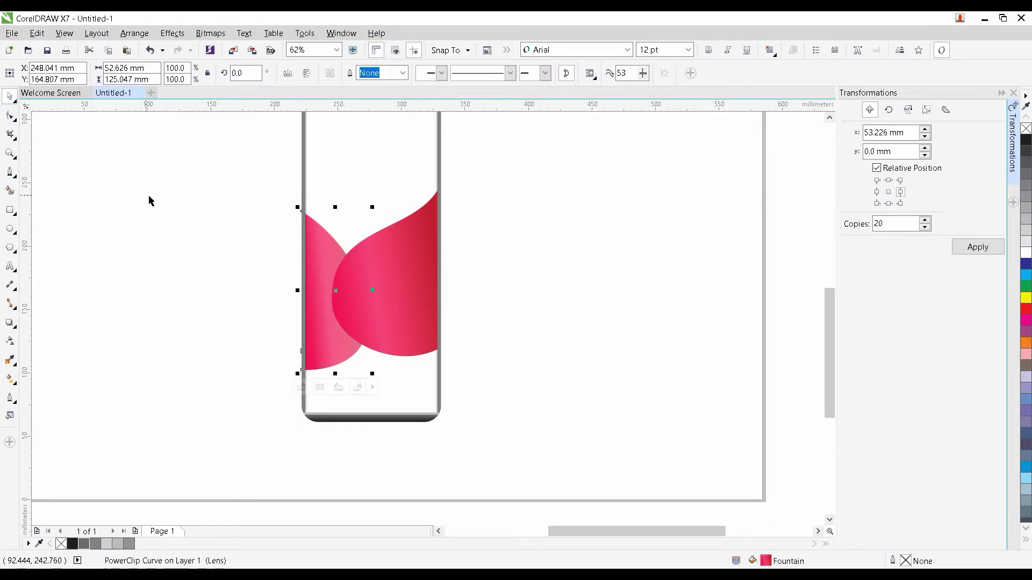
left_click(150, 202)
Draw an ellipse about 120 mm wide and 110 mm tall straddling the bottle's right edge over the large shape's upper part
left_click_drag(396, 242, 341, 196)
left_click(9, 230)
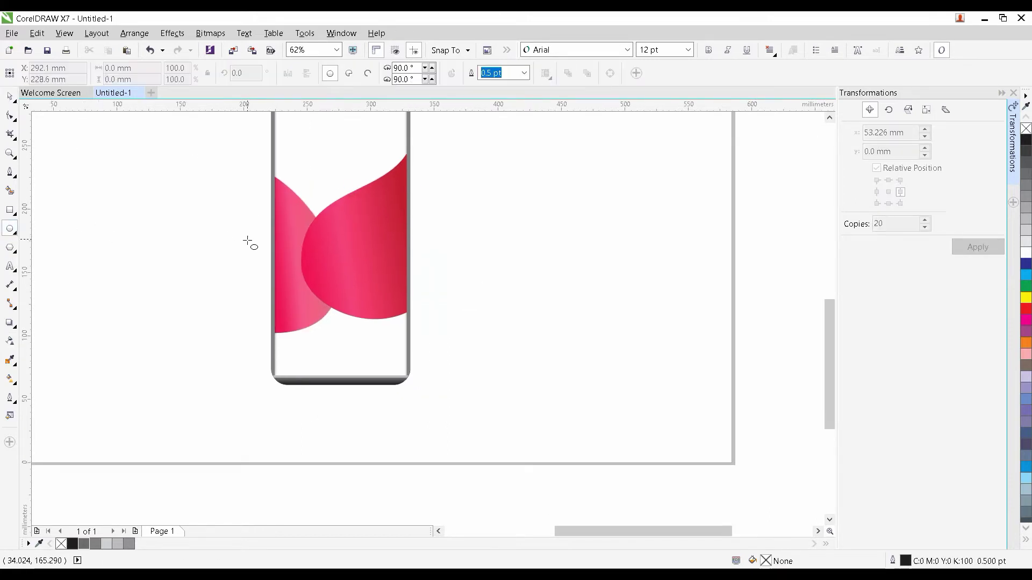
scroll(291, 226, "up", 2)
left_click_drag(398, 255, 488, 315)
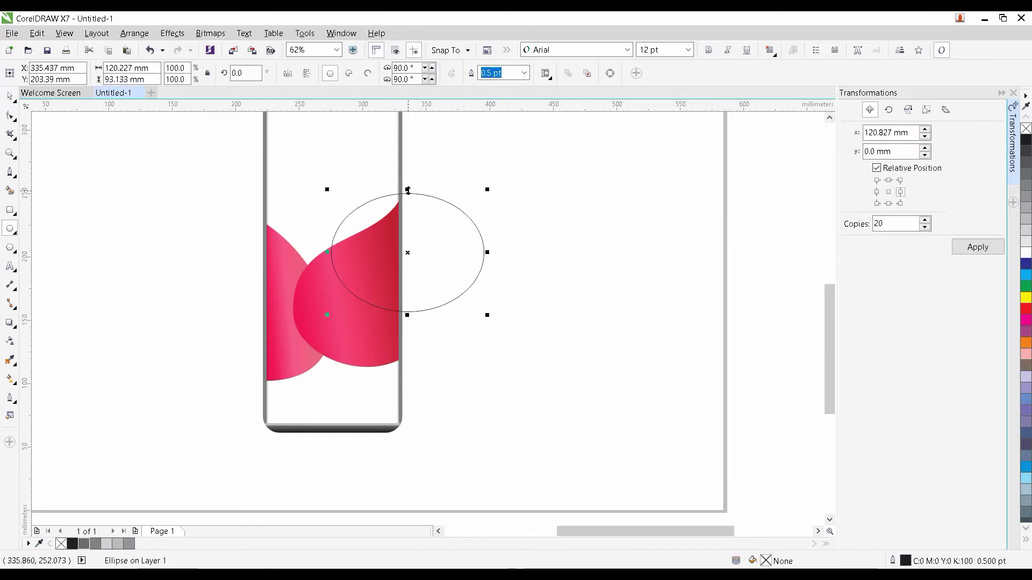
left_click_drag(408, 190, 408, 167)
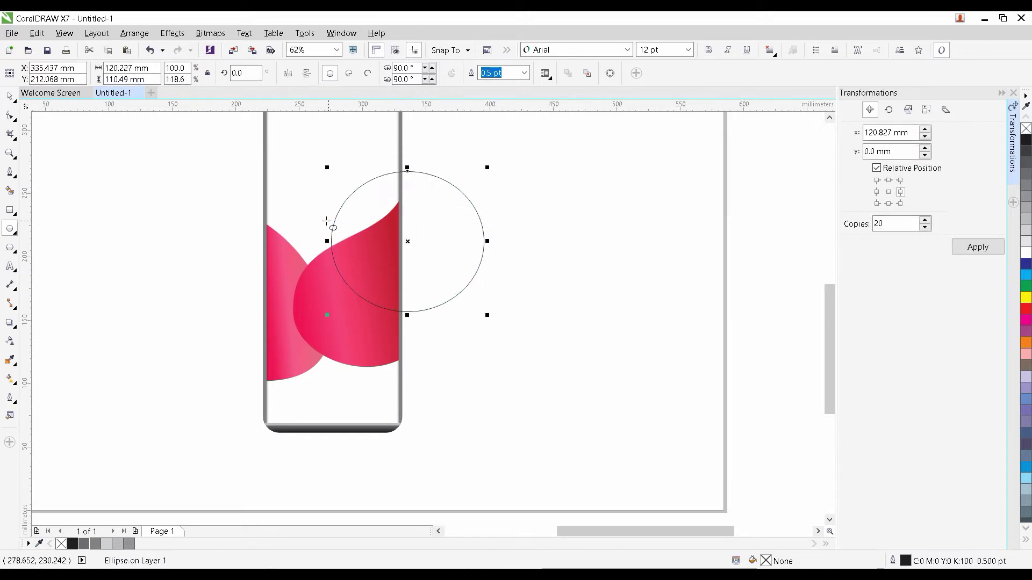
Intersect the ellipse with the bottle body and delete the original ellipse
left_click(9, 100)
scroll(338, 148, "up", 2)
left_click(337, 147, "shift")
left_click(391, 74)
left_click(445, 254)
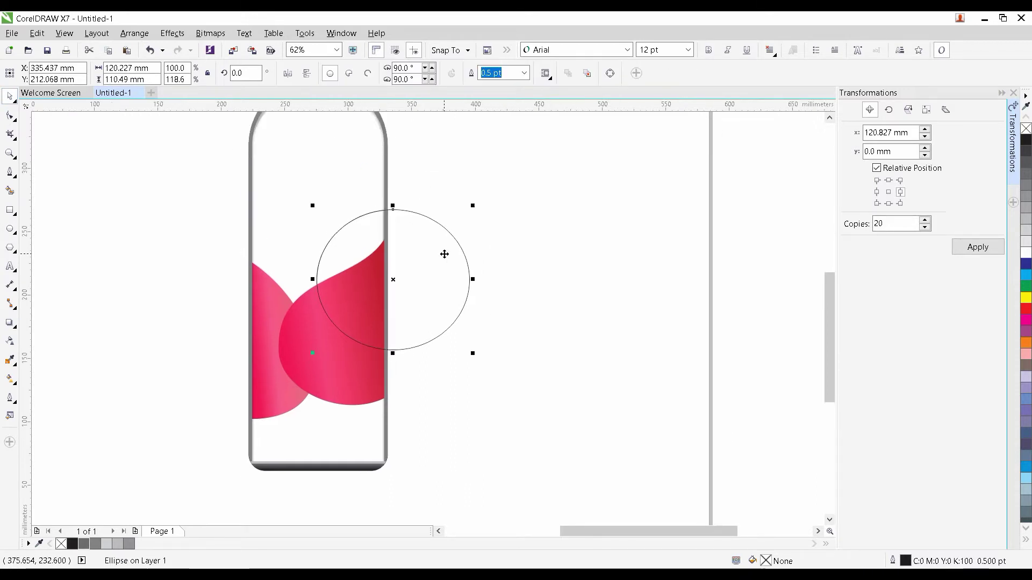
Set the frame type of the piece cut from the ellipse to None
right_click(346, 238)
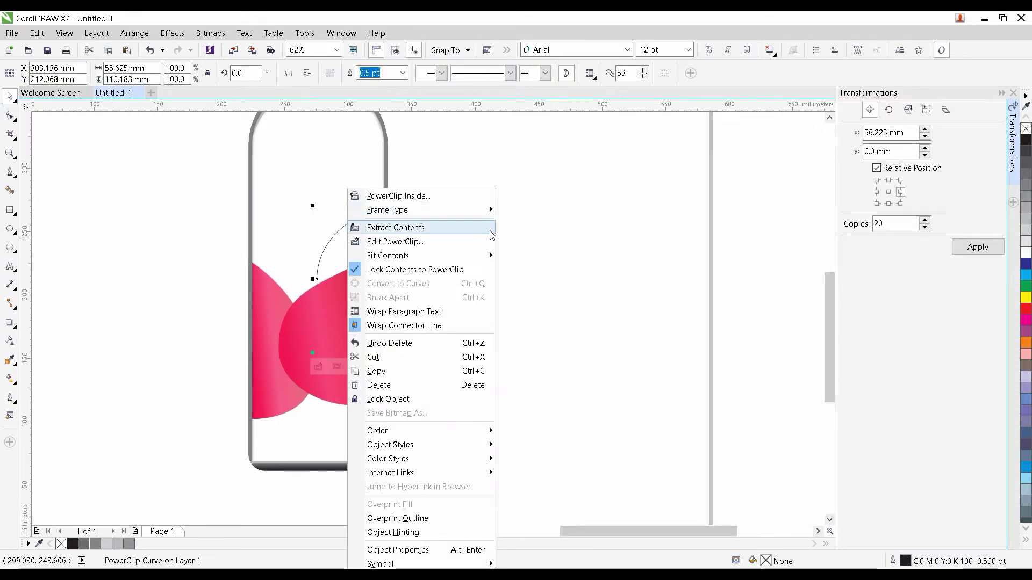
mouse_move(457, 210)
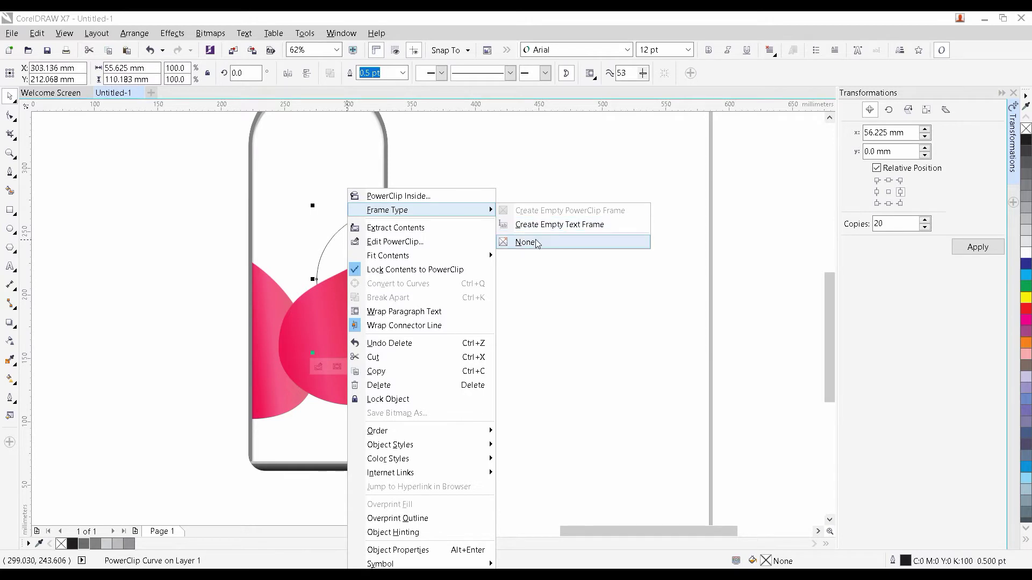
left_click(538, 242)
Copy the large right shape's fill onto the piece cut from the ellipse and give it a uniform transparency of 58
left_click(37, 33)
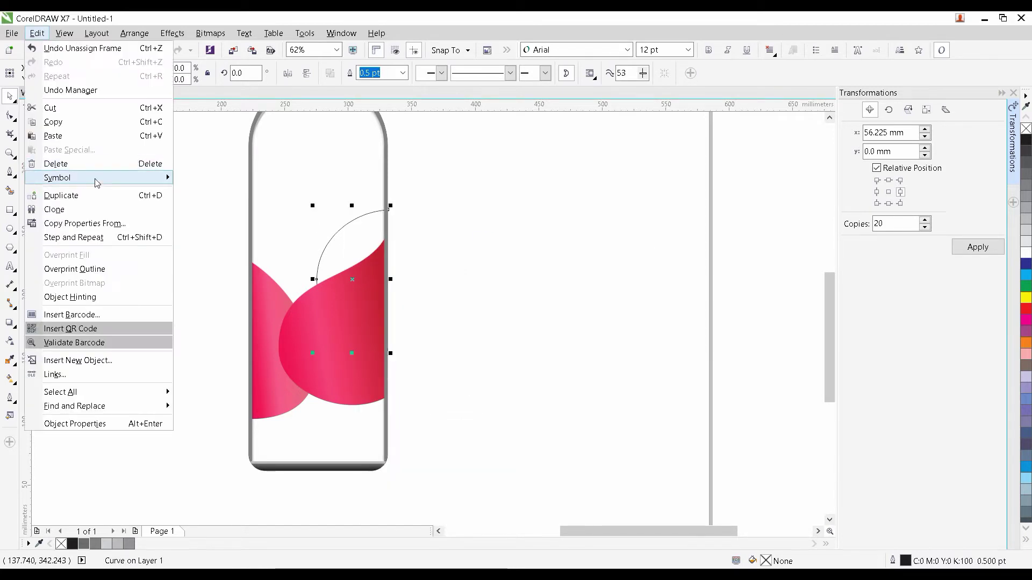
left_click(80, 221)
left_click(529, 323)
left_click(324, 333)
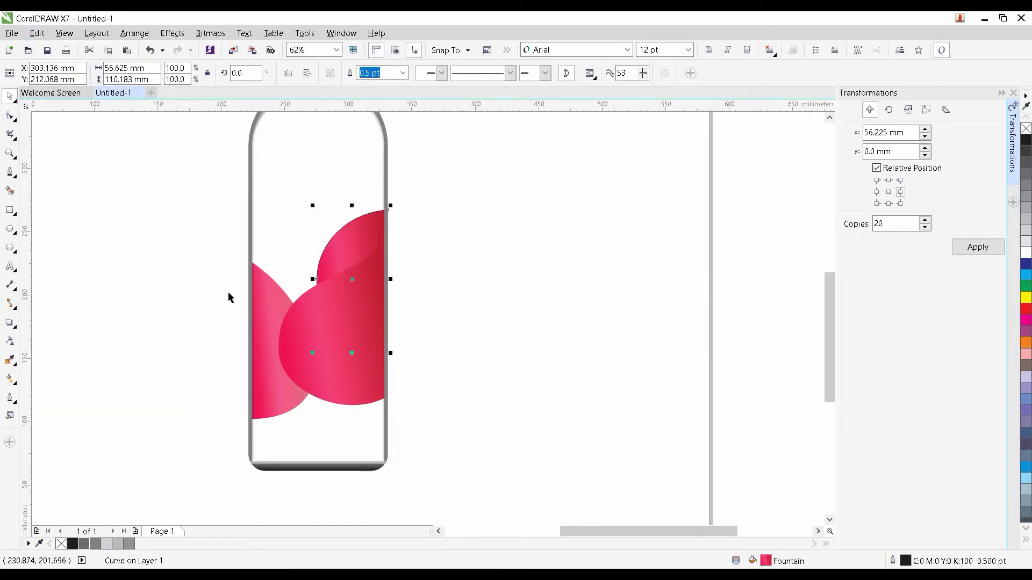
left_click(10, 343)
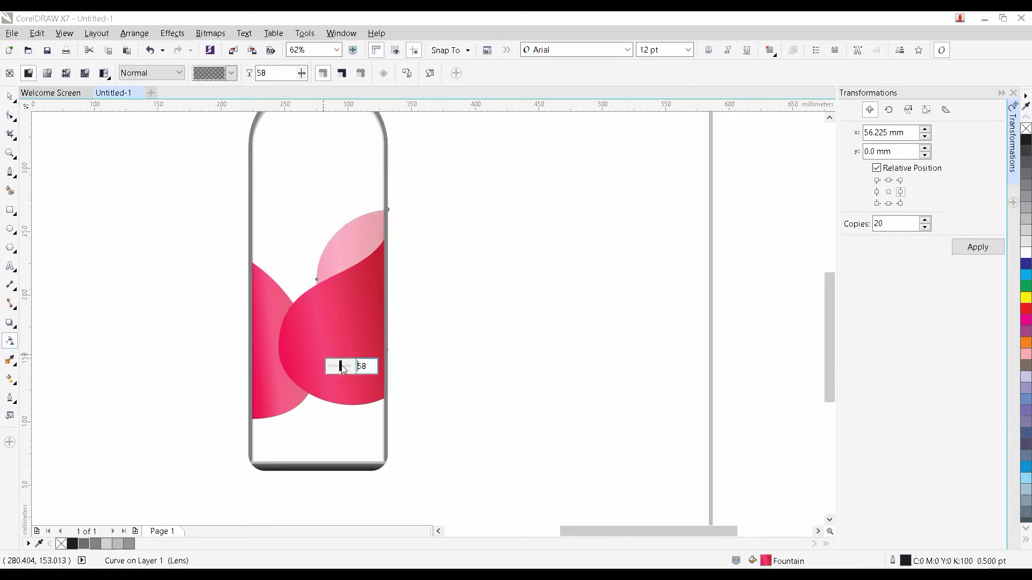
left_click(9, 96)
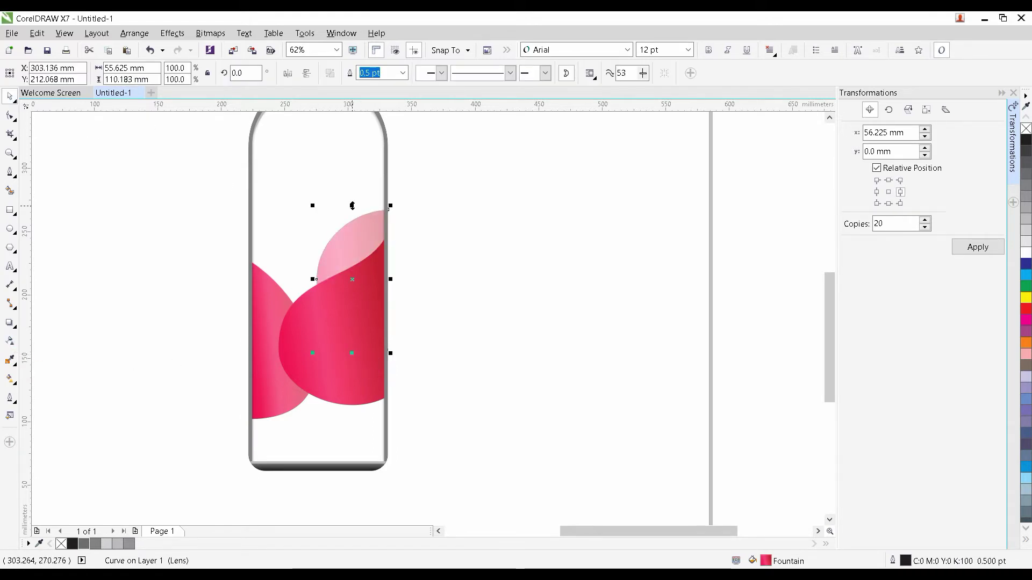
Shrink the pale piece at the bottle's right edge to about 41 mm wide and 101 mm tall
left_click_drag(352, 205, 352, 217)
left_click_drag(312, 285, 333, 307)
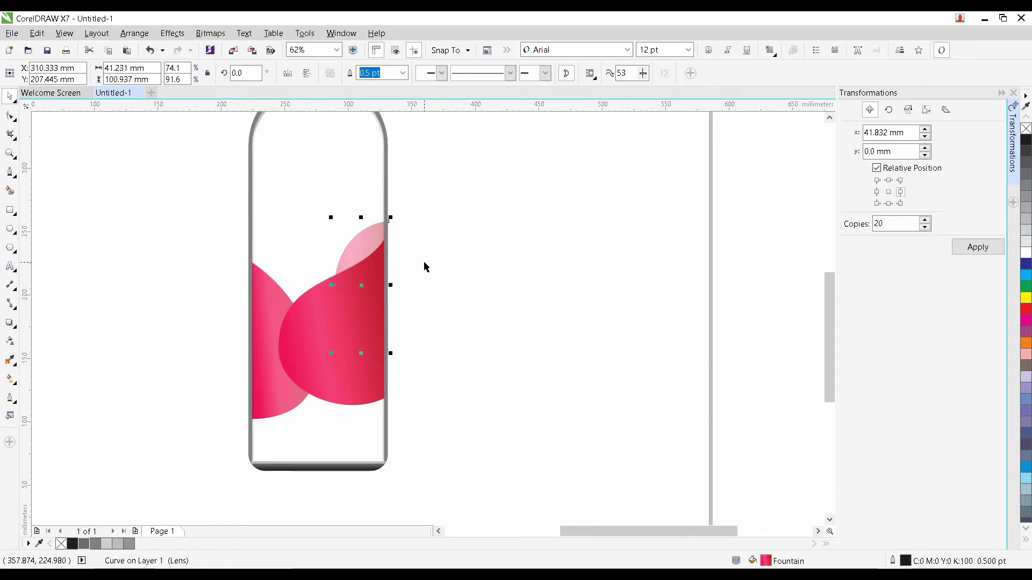
scroll(435, 267, "down", 2)
left_click(435, 267)
Place a copy of the pale piece straight below so it peeks out under the large right shape, and narrow it to about 37 mm
left_click(392, 251)
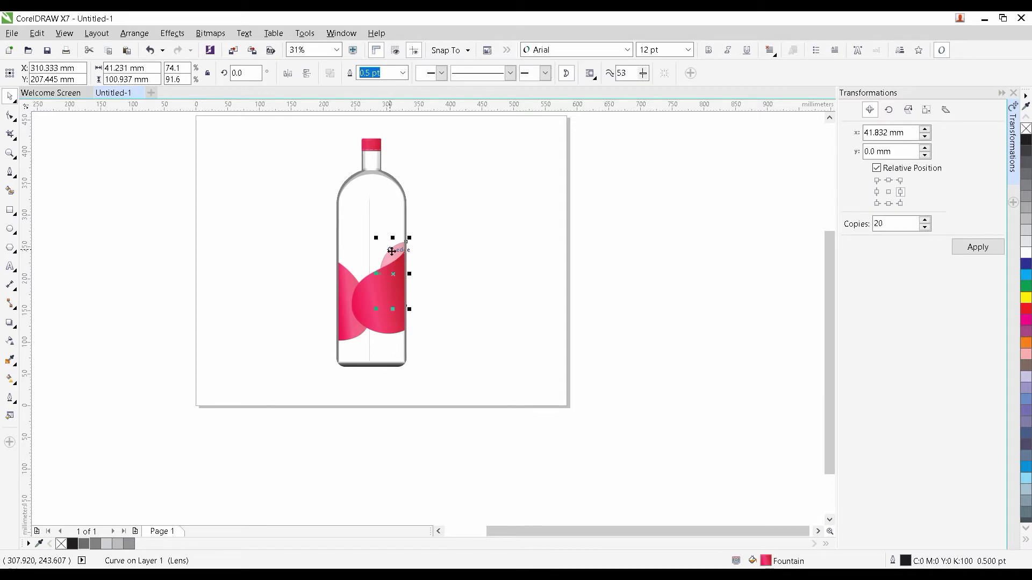
left_click_drag(392, 251, 389, 292)
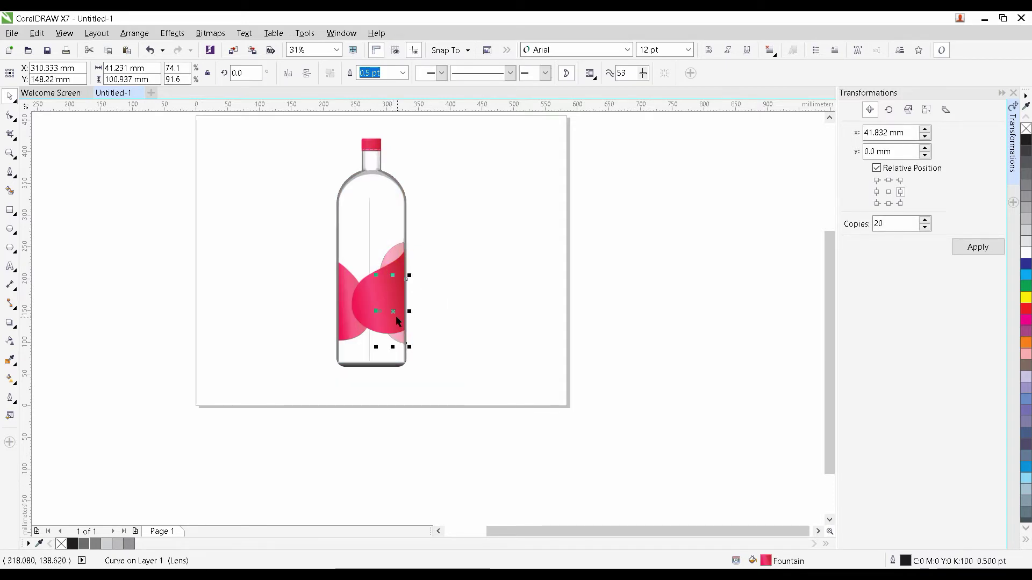
scroll(386, 333, "up", 2)
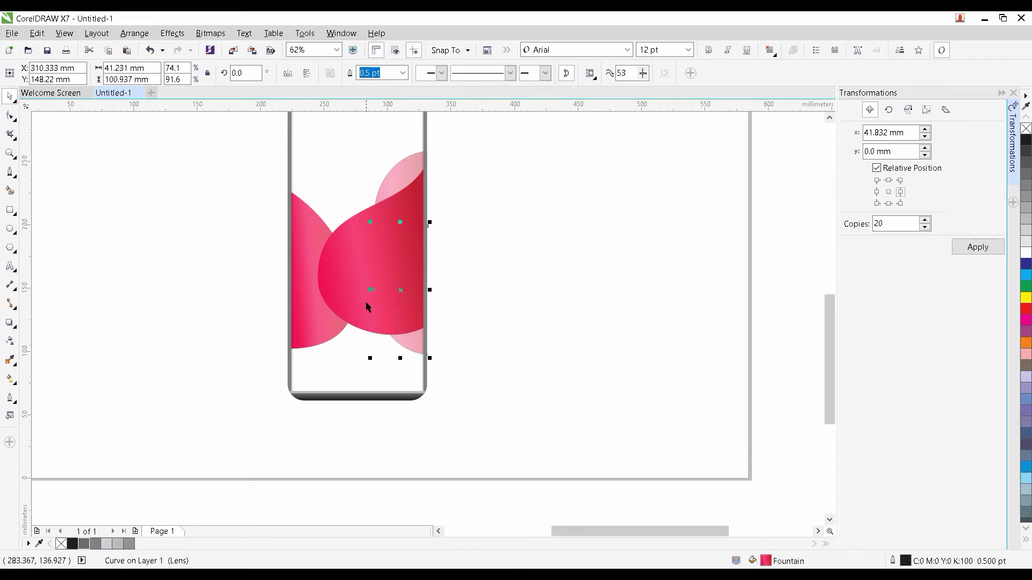
left_click_drag(371, 290, 374, 287)
left_click_drag(377, 285, 404, 294)
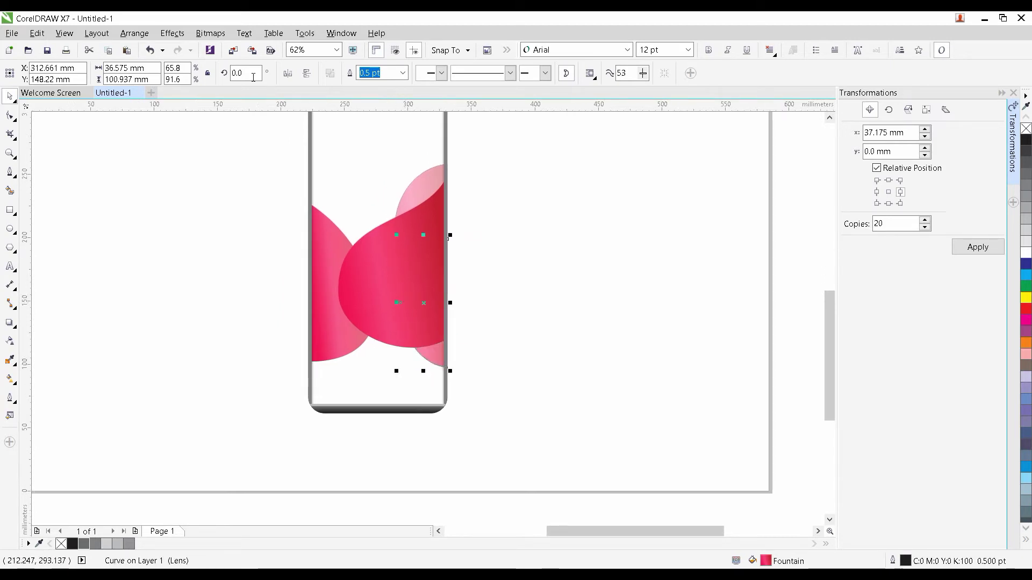
Place a horizontally mirrored copy of the lower pale piece, without an outline, against the bottle's left edge
left_click(288, 74)
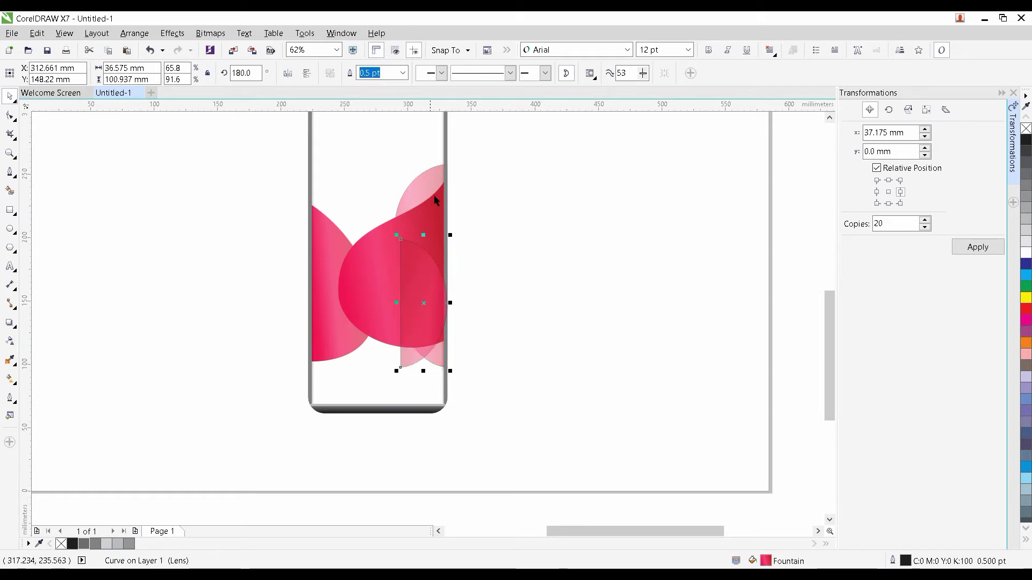
right_click(1026, 129)
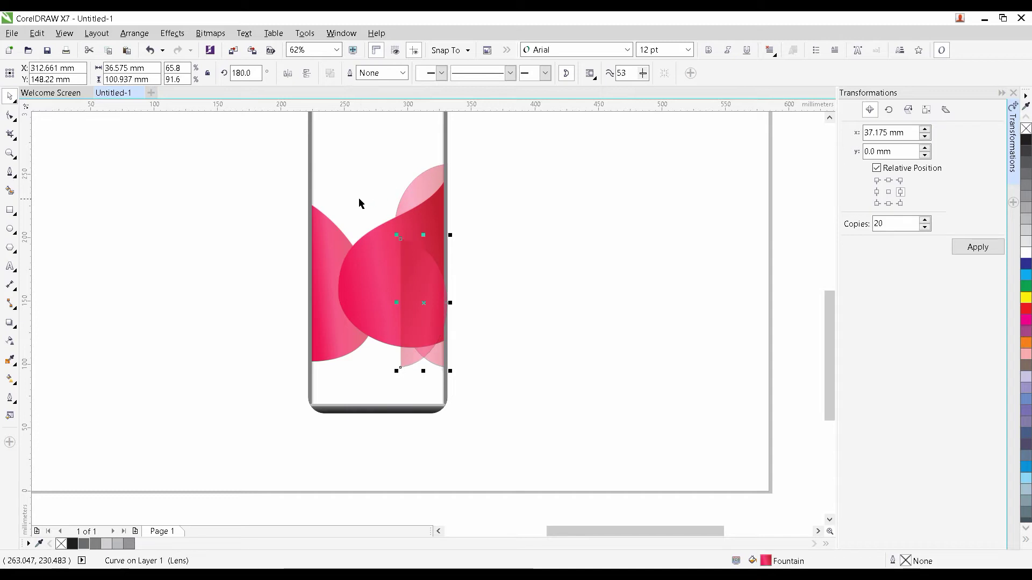
left_click(341, 194, "shift")
left_click(233, 261)
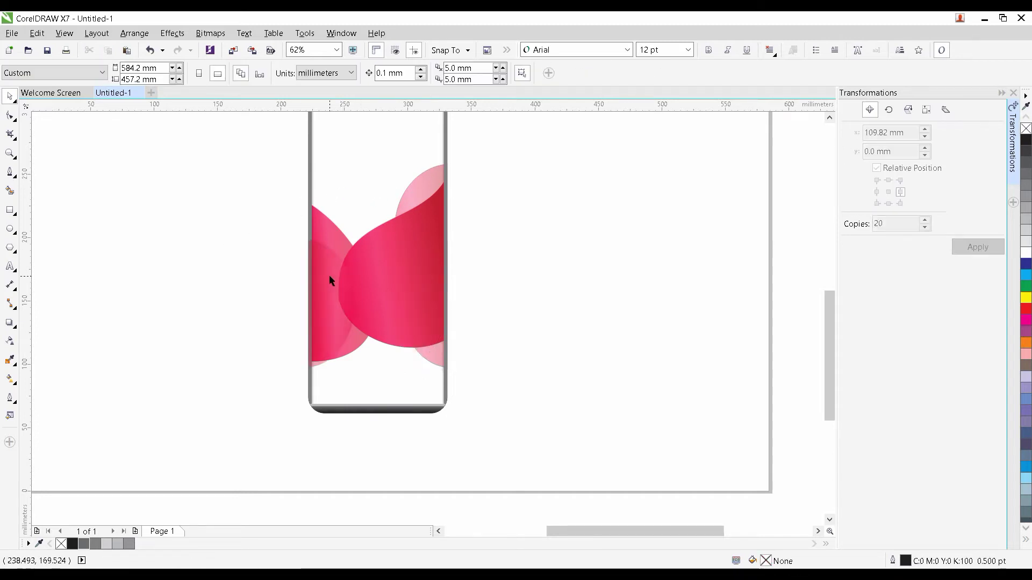
Narrow the mirrored pale piece to about 26 mm and stretch it upward to about 151 mm tall
left_click(329, 275)
left_click_drag(359, 302, 345, 302)
left_click_drag(327, 243, 313, 170)
scroll(274, 251, "down", 1)
left_click(275, 253)
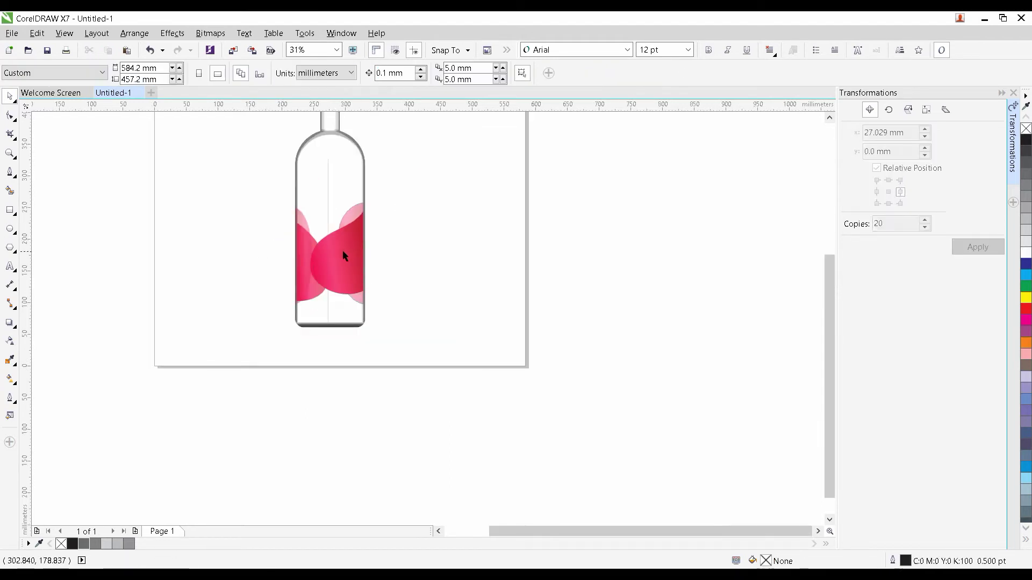
Widen the mirrored pale piece to about 33 mm and lower it so it shows only beneath the left shape, then deselect it
scroll(330, 265, "up", 1)
left_click(331, 265)
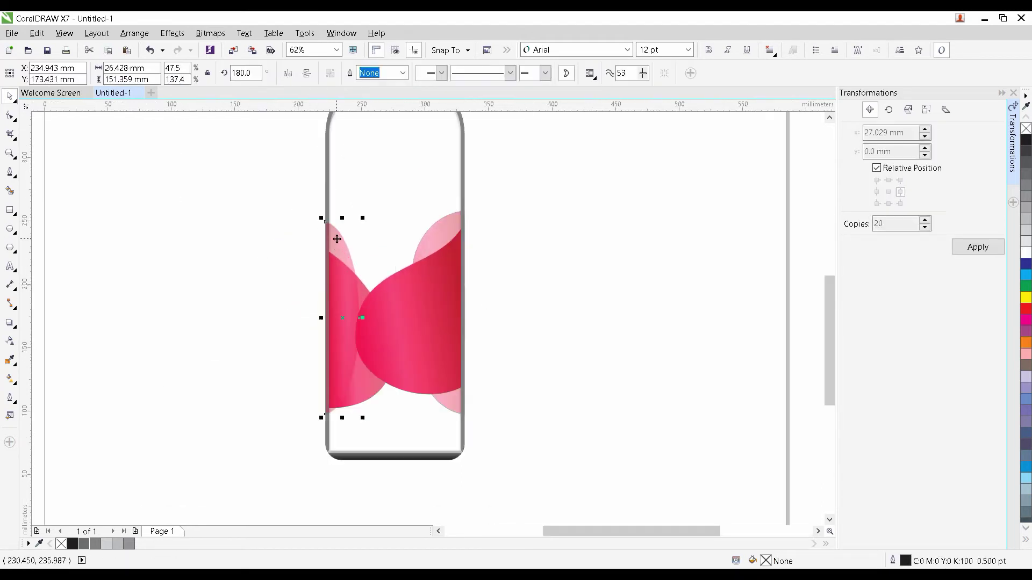
left_click_drag(363, 318, 372, 335)
left_click_drag(347, 222, 355, 238)
left_click_drag(338, 287, 343, 270)
left_click_drag(352, 233, 352, 252)
left_click(310, 269)
scroll(419, 291, "down", 1)
left_click_drag(455, 279, 347, 282)
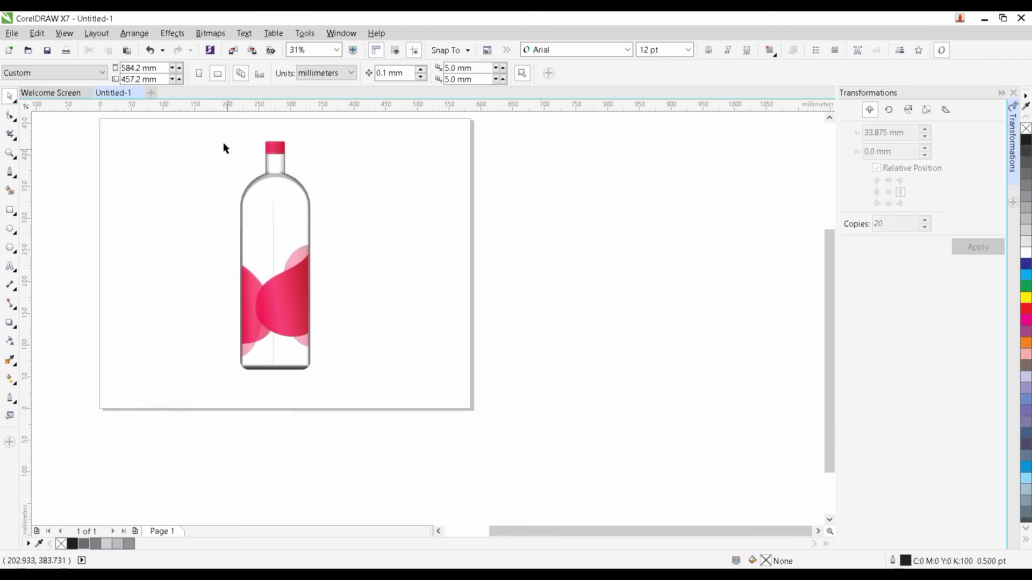
Try to narrow the whole bottle symmetrically about its centre to about 95 mm
left_click_drag(211, 131, 373, 391)
scroll(304, 256, "up", 1)
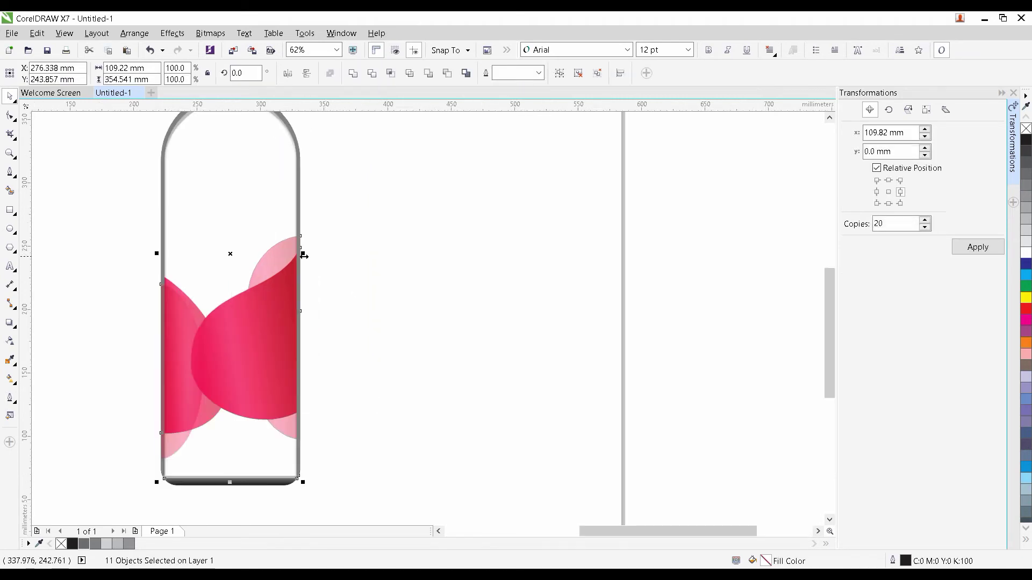
mouse_move(305, 254)
left_mouse_down()
mouse_move(328, 254)
mouse_move(289, 254)
left_mouse_up()
scroll(311, 258, "down", 1)
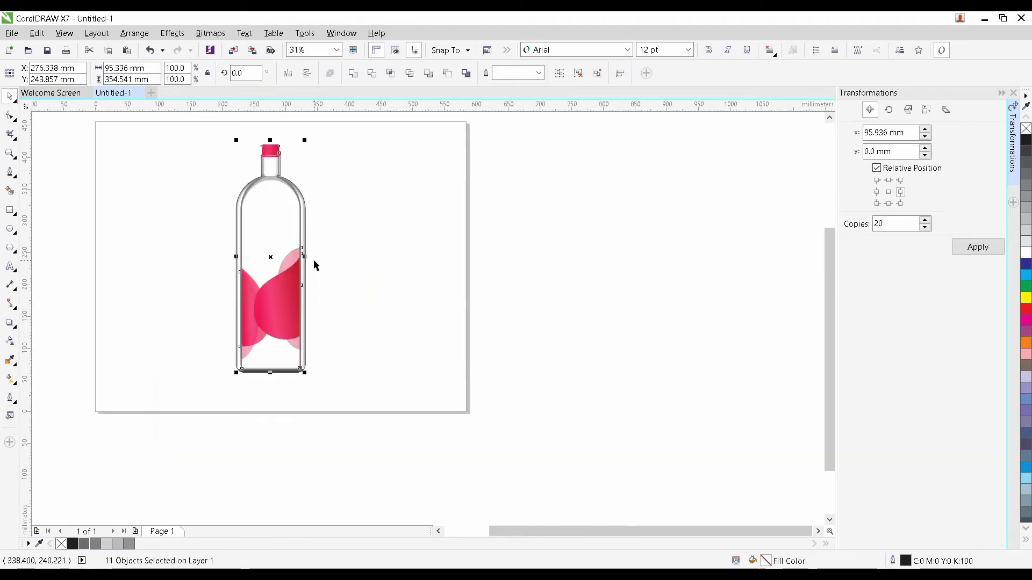
key("ctrl+z")
Narrow the whole bottle with all its artwork symmetrically to about 90 mm wide and deselect it
left_click_drag(191, 151, 387, 434)
left_click_drag(325, 286, 302, 284)
scroll(311, 281, "up", 1)
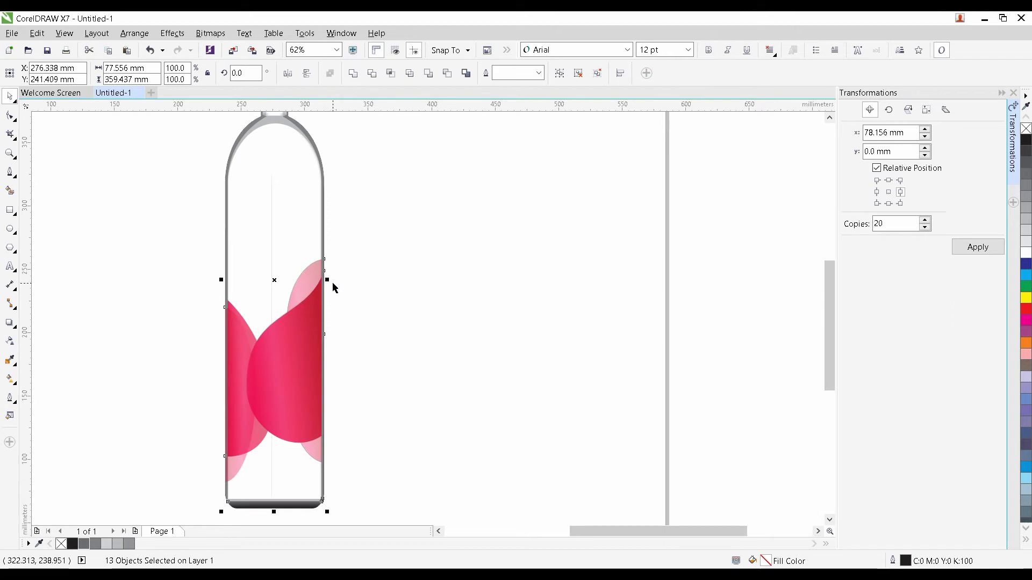
scroll(324, 279, "up", 1)
left_click_drag(324, 279, 295, 306)
scroll(367, 285, "down", 2)
left_click(400, 296)
scroll(295, 310, "up", 1)
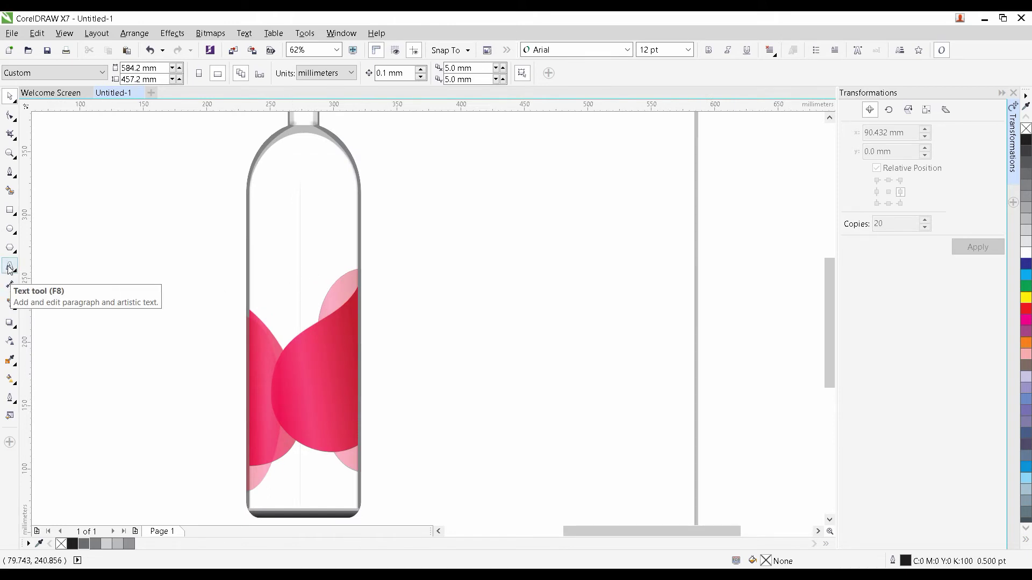
Add the artistic text "PURE WATER" in the empty area beside the bottle and enlarge it to about 126 mm wide
key("F8")
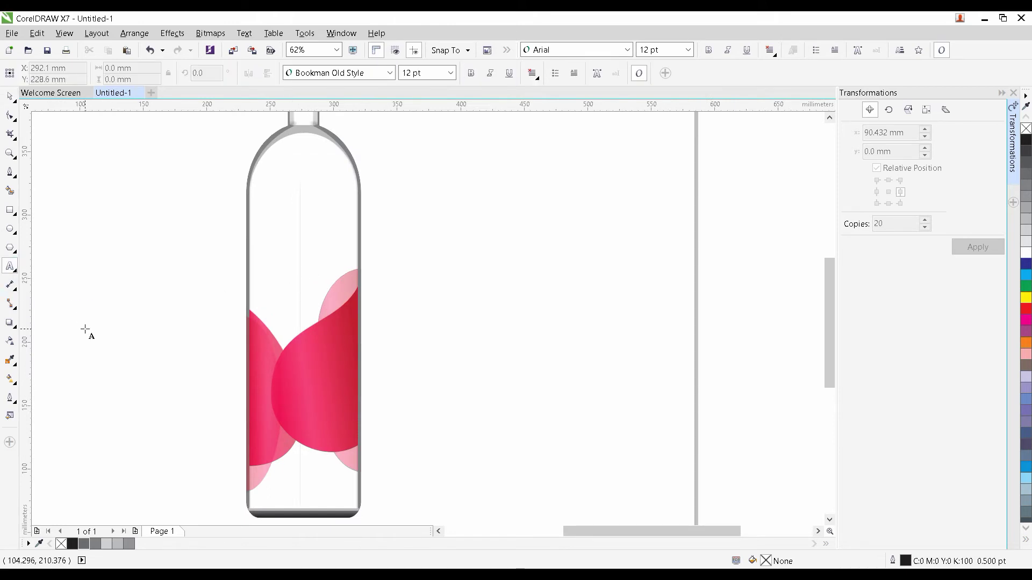
scroll(102, 366, "down", 1)
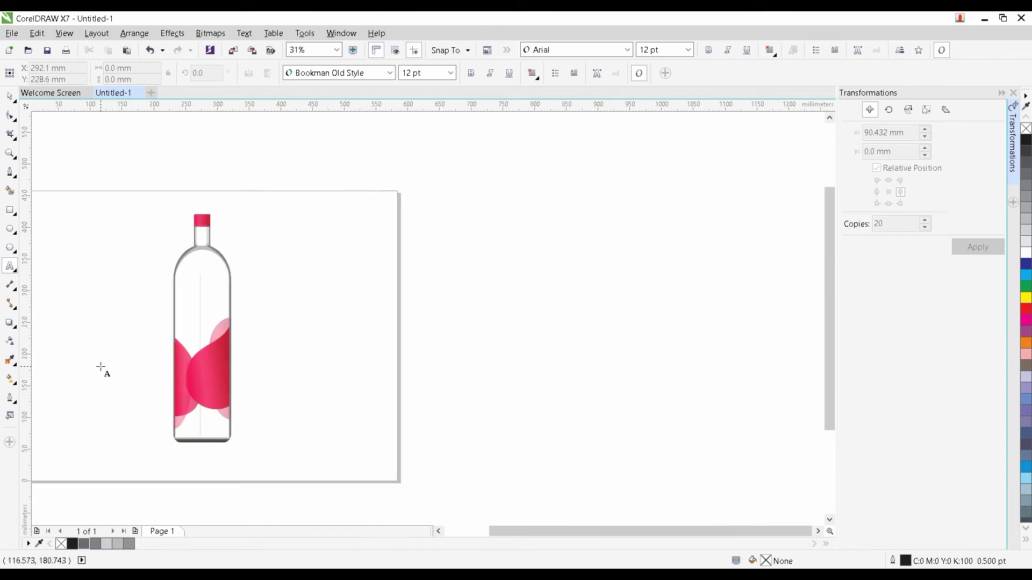
left_click_drag(91, 360, 213, 337)
left_click(192, 337)
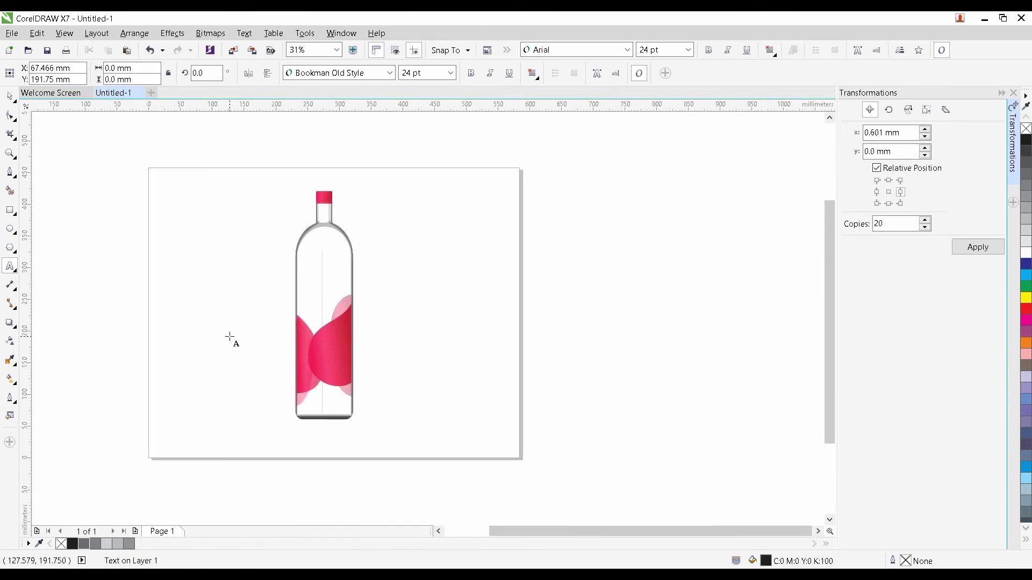
type("PURE WATER")
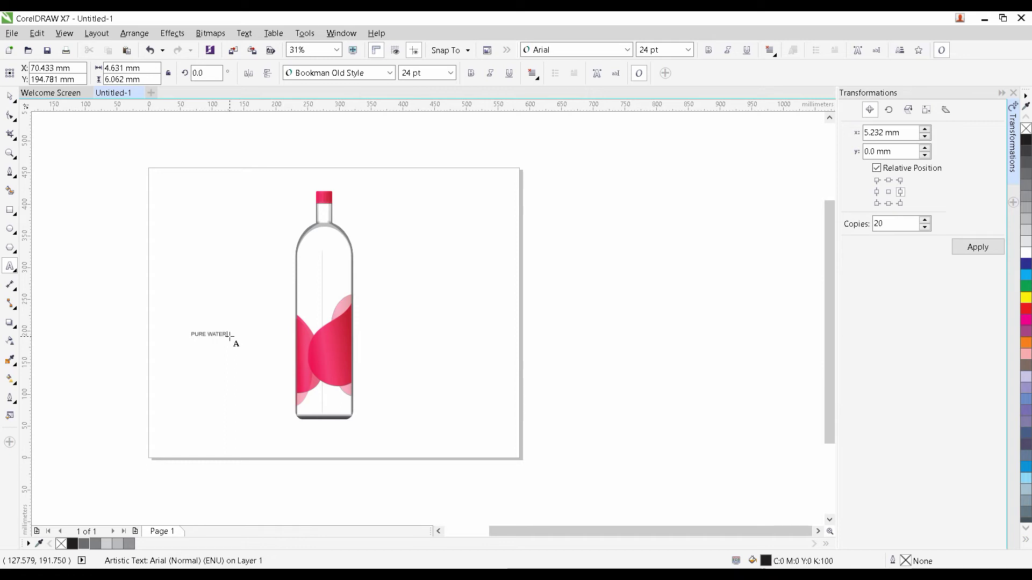
left_click(11, 97)
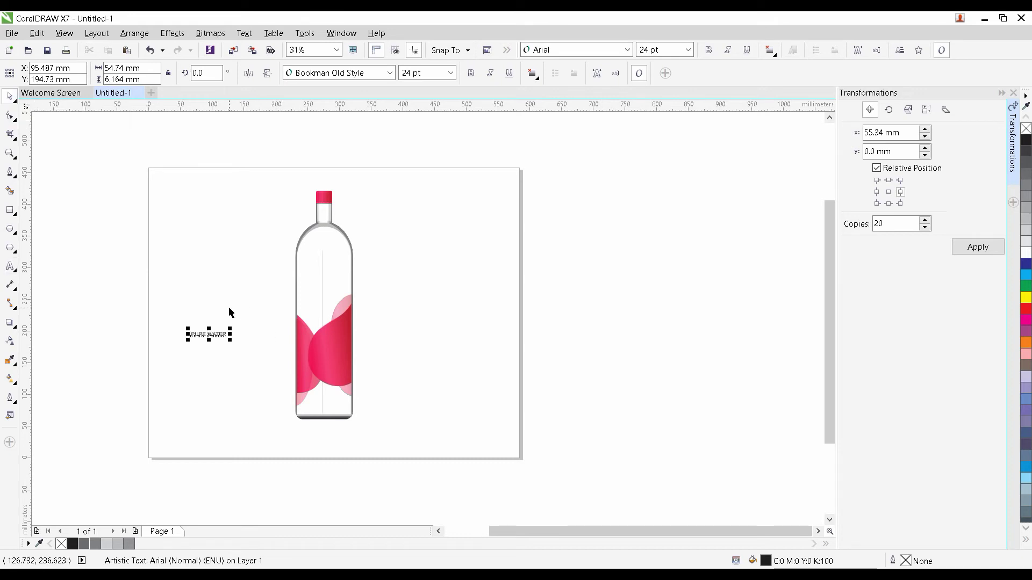
left_click_drag(230, 334, 276, 323)
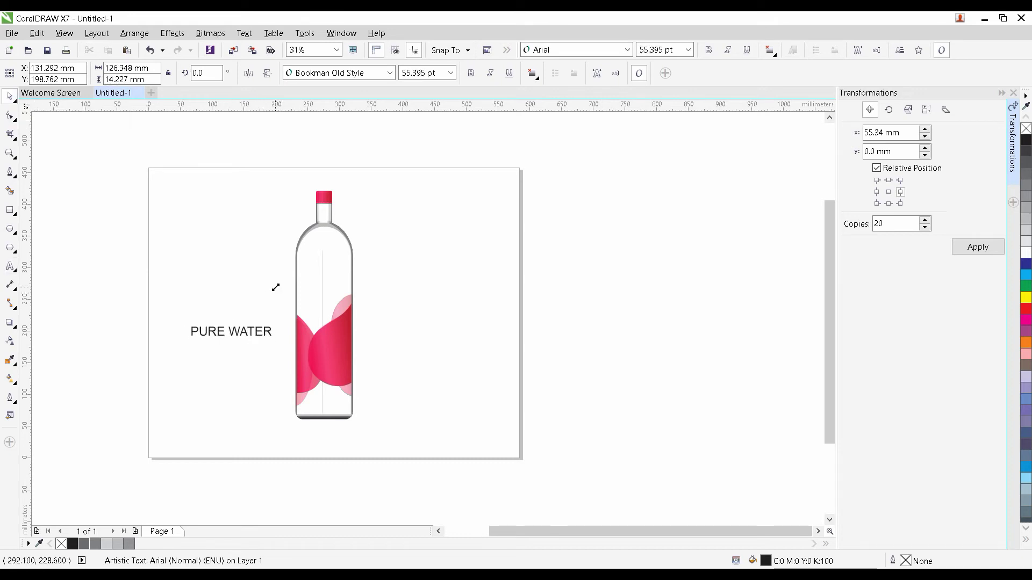
Set the PURE WATER text in Geometr415 Blk BT and rotate it by 90 degrees
left_click(391, 73)
left_click(390, 73)
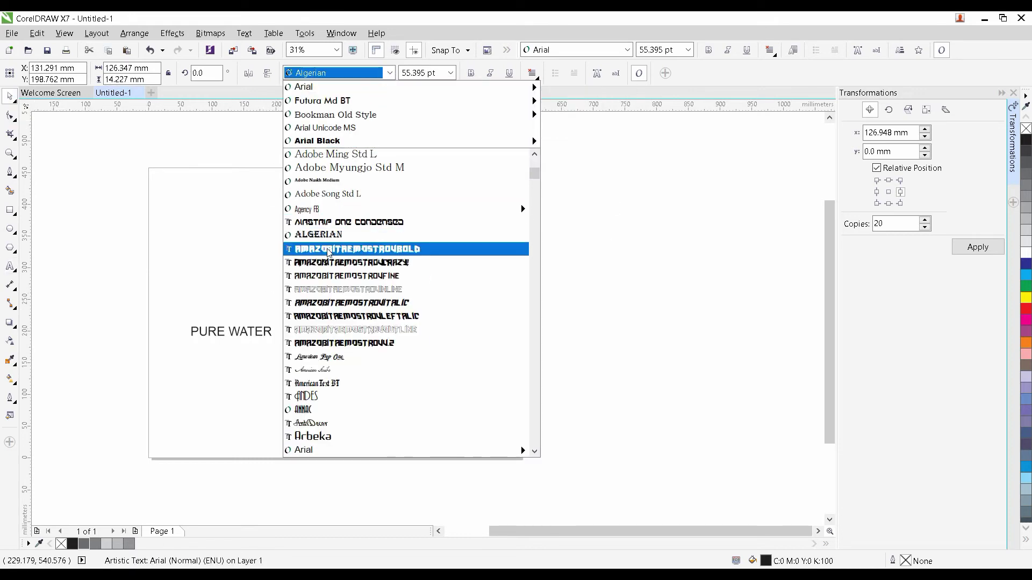
type("Geometr415 Blk BT")
left_click(314, 211)
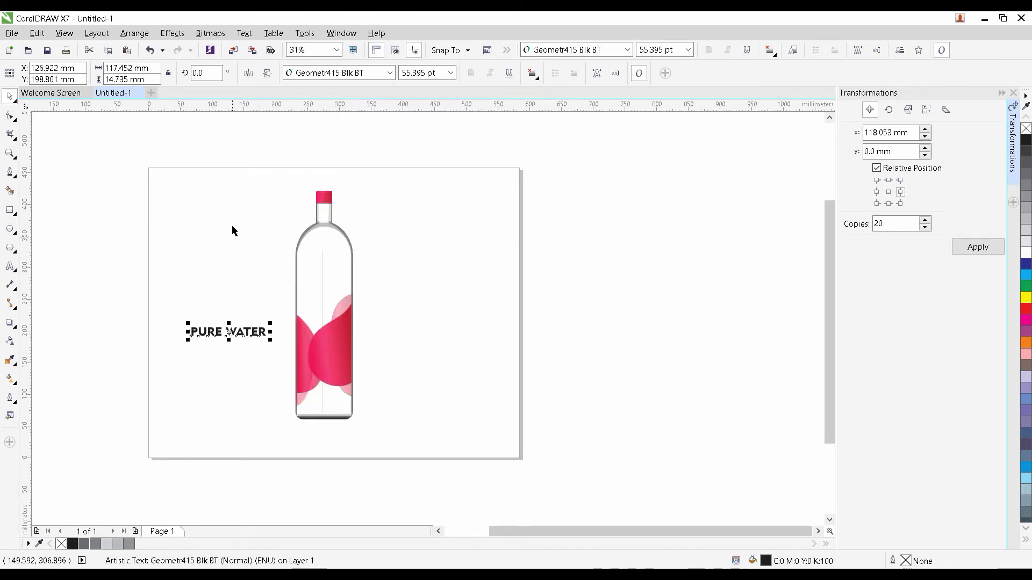
left_click(218, 74)
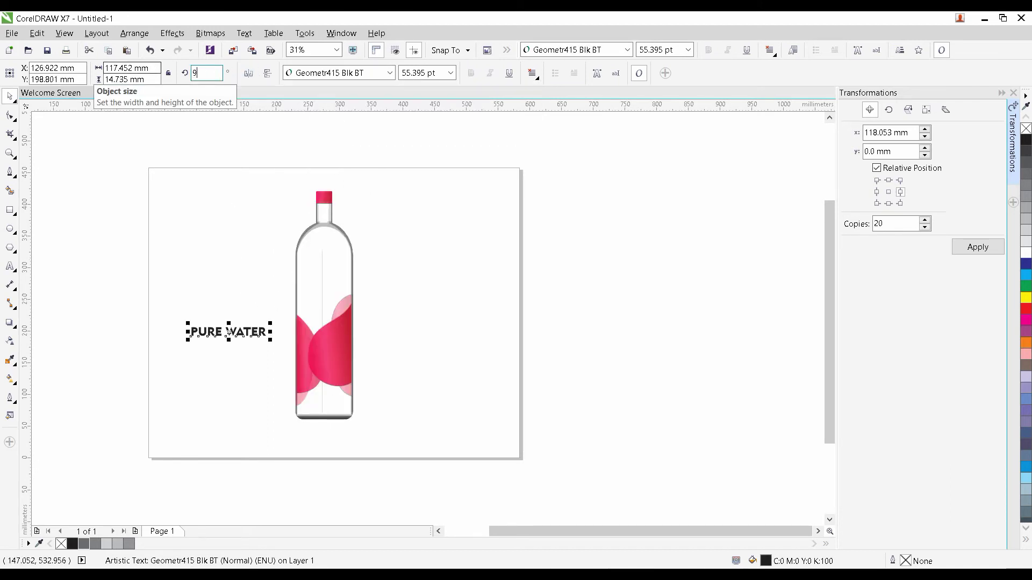
left_click(207, 68)
key("Return")
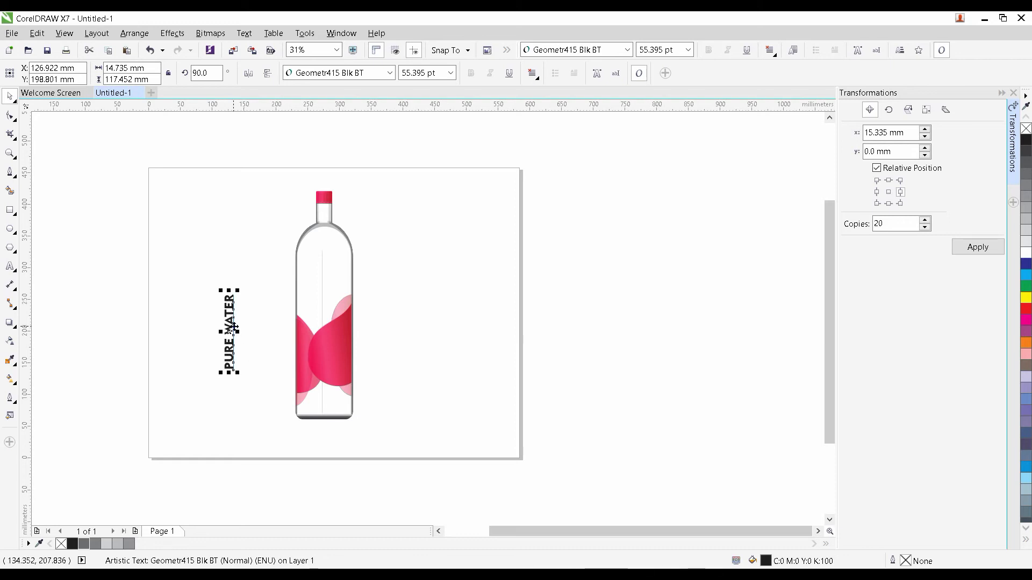
Place the rotated text on the bottle body over the curved shapes and enlarge it to about 151 mm tall
left_click_drag(229, 330, 336, 251)
scroll(341, 295, "up", 2)
left_click_drag(312, 320, 343, 237)
scroll(343, 297, "up", 1)
left_click_drag(344, 297, 340, 333)
left_click_drag(359, 254, 375, 380)
key("ctrl+z")
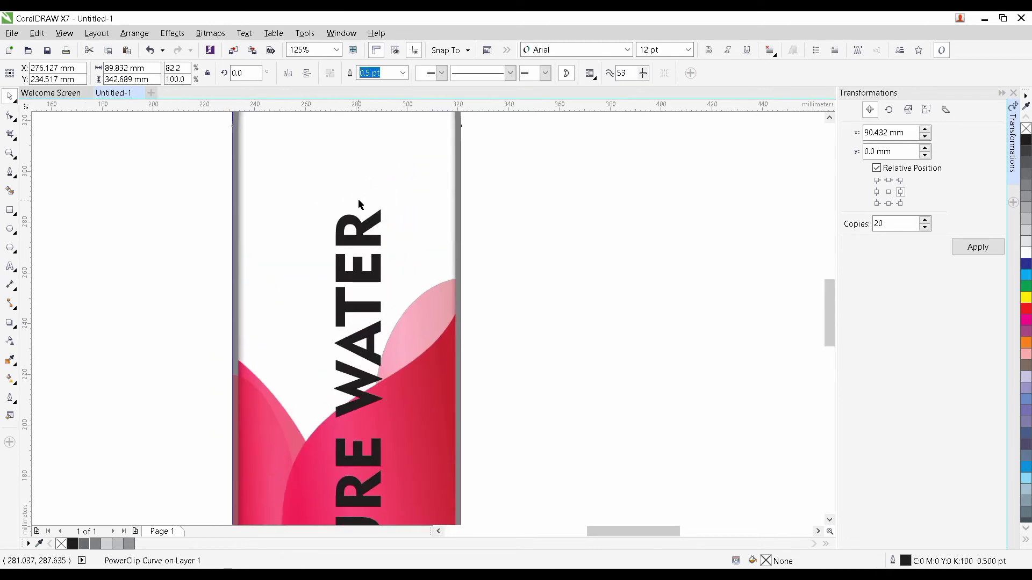
key("ctrl+shift+z")
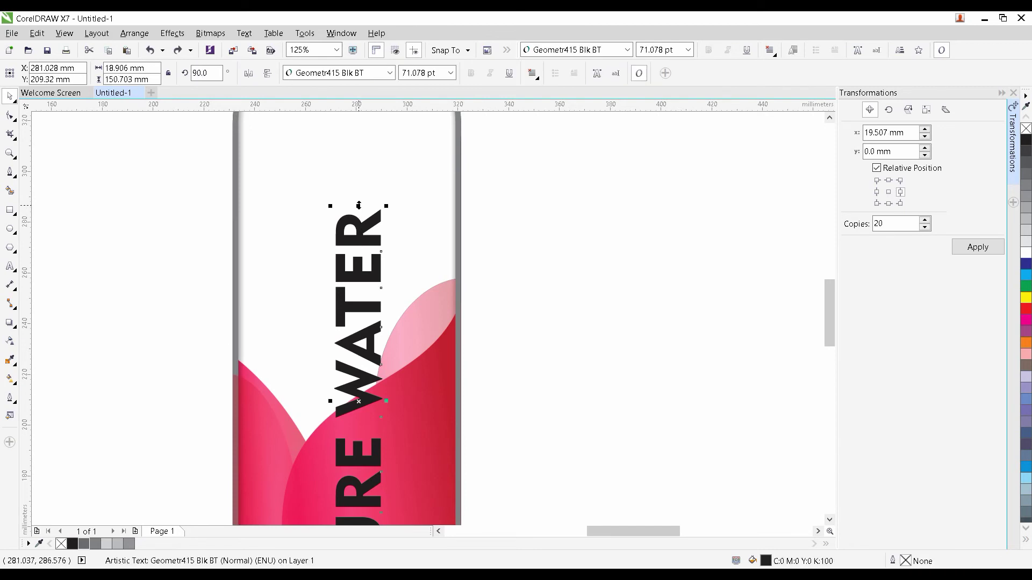
Stretch the vertical text upward to about 167 mm tall and narrow it to about 16 mm wide
left_click_drag(359, 205, 361, 165)
scroll(371, 226, "down", 2)
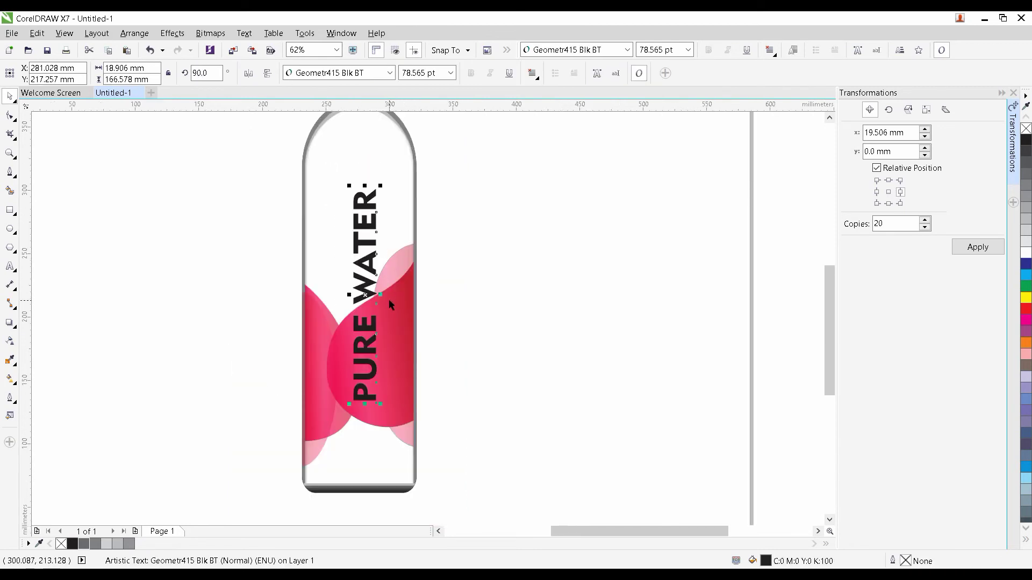
scroll(381, 252, "up", 2)
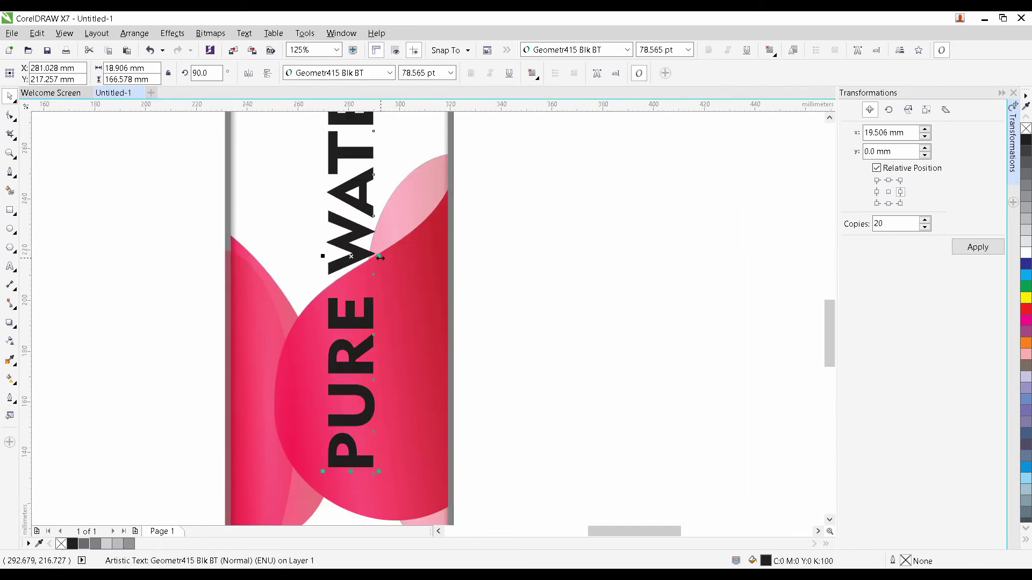
left_click_drag(379, 256, 375, 259)
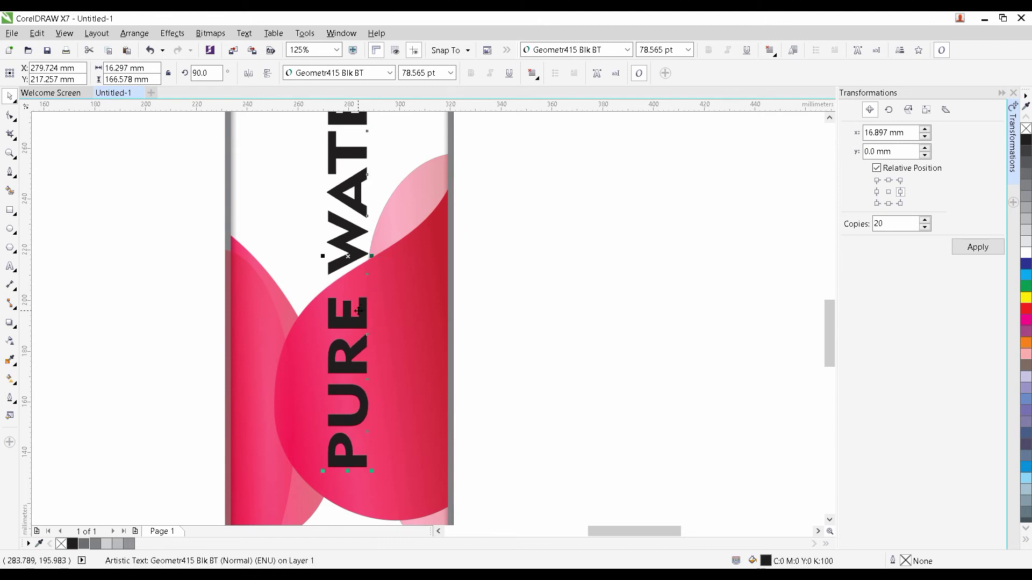
scroll(437, 334, "down", 2)
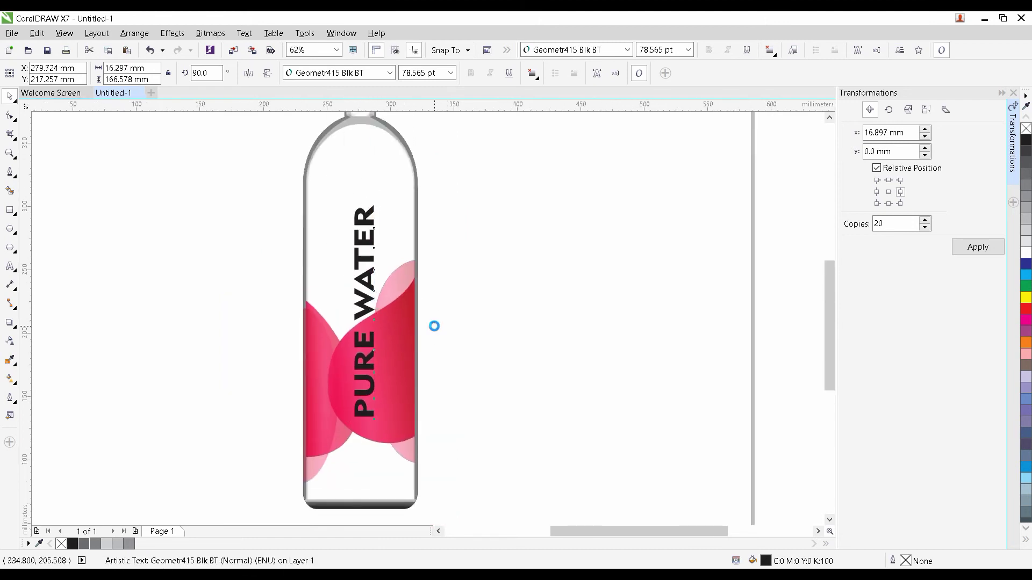
Separate PURE from WATER and give PURE a linear fountain fill along the word, starting in 10% black
left_click(9, 380)
left_click(48, 74)
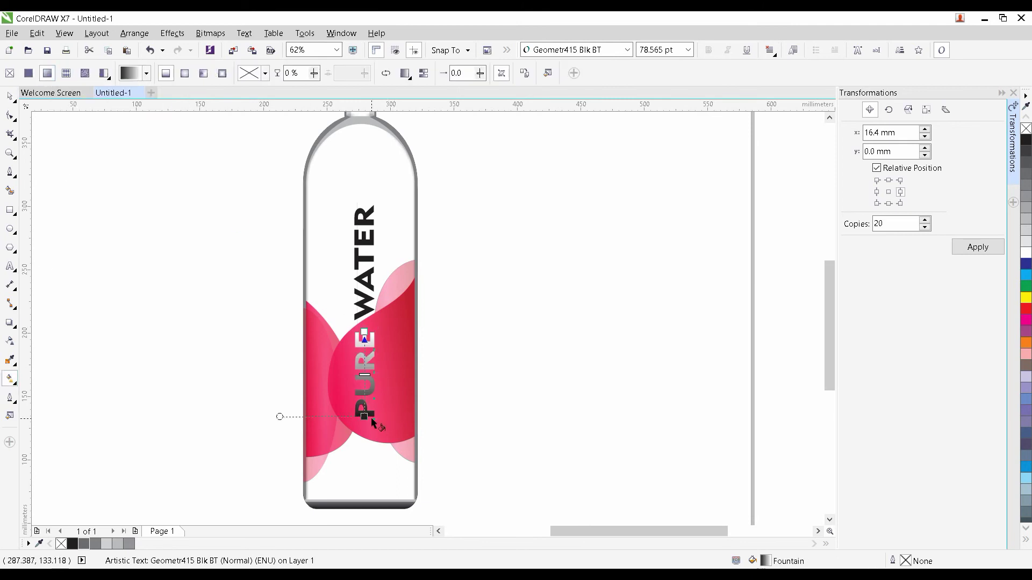
scroll(371, 417, "up", 2)
left_click(359, 417)
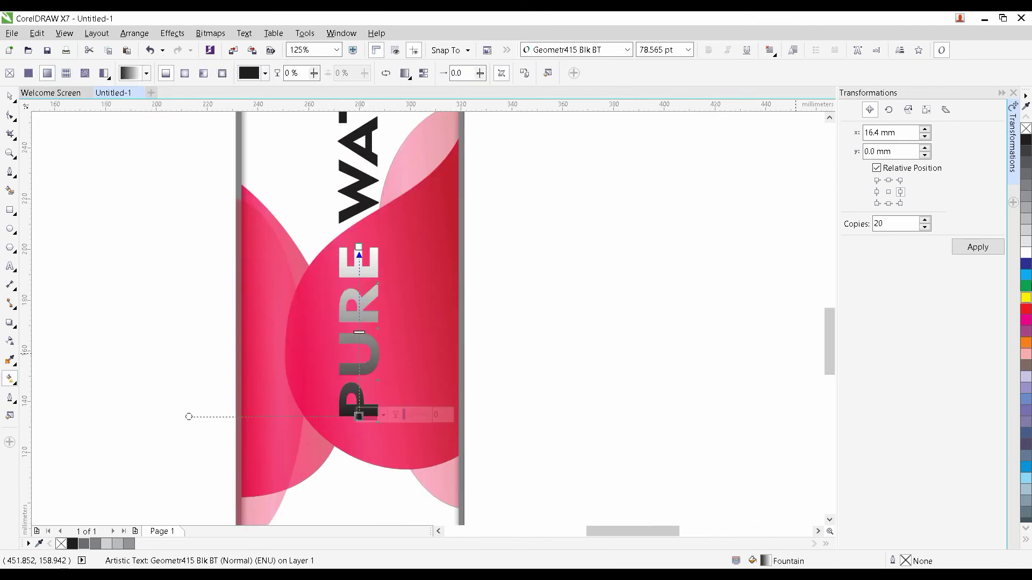
left_click(1026, 243)
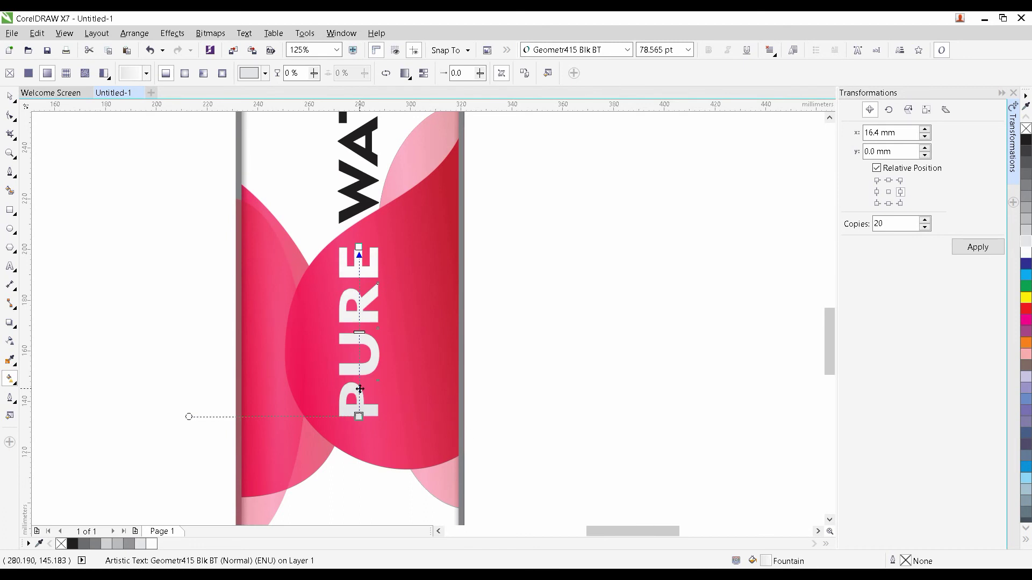
Add colour stops to the PURE gradient: mid grey at 17%, white at 39% and darker grey at 60%
double_click(359, 387)
left_click(1026, 211)
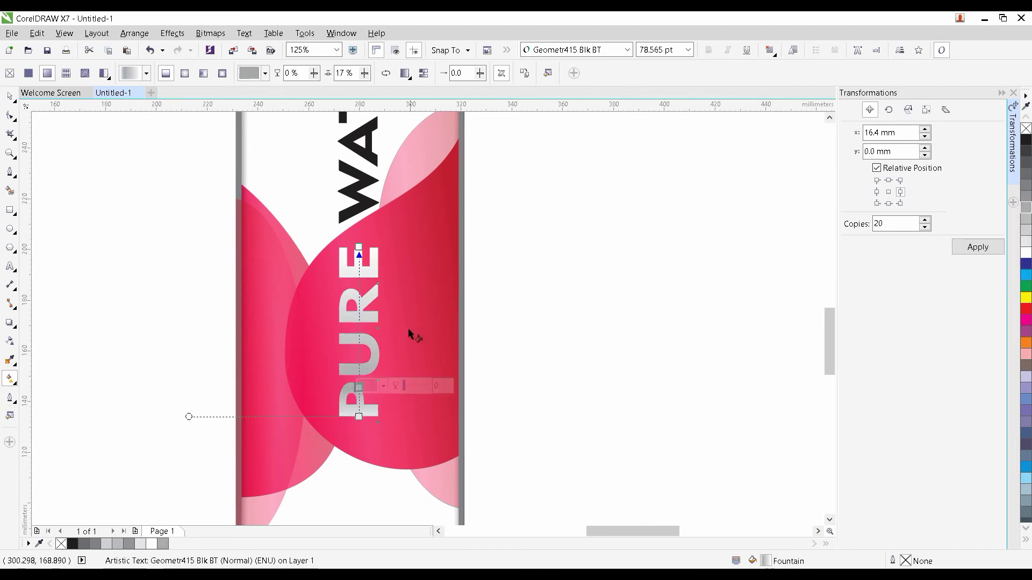
double_click(359, 350)
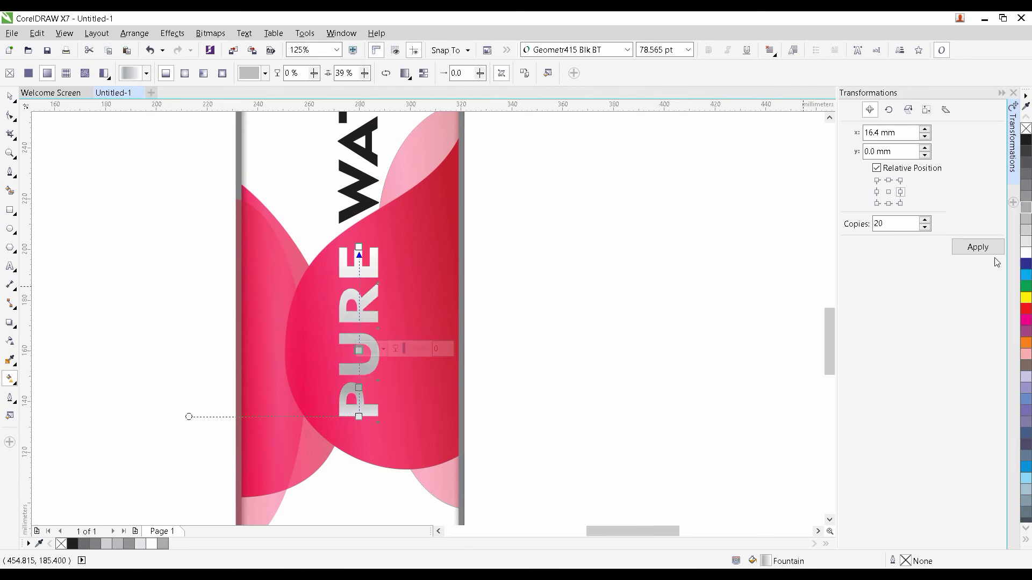
left_click(1024, 254)
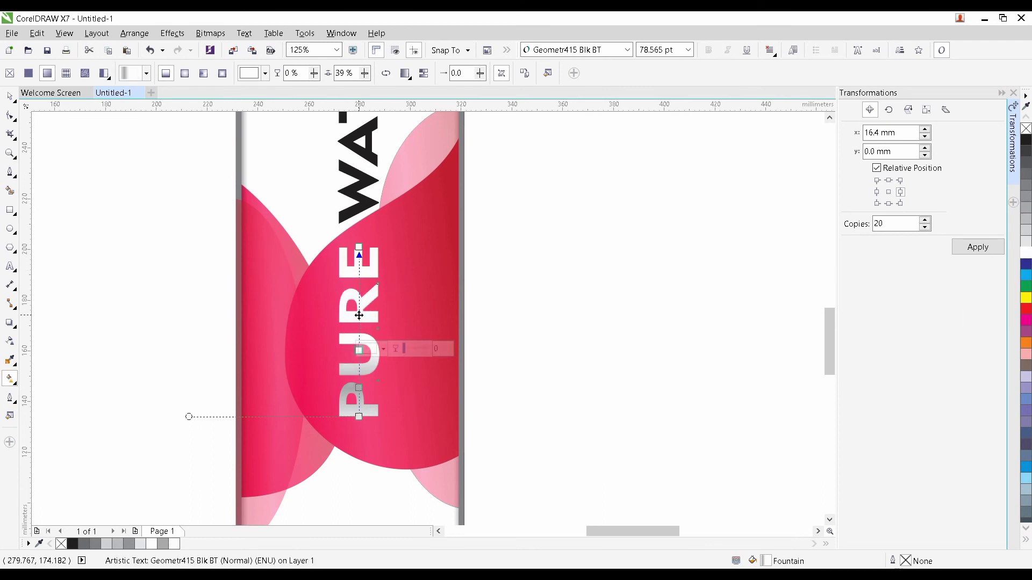
double_click(359, 316)
left_click(1026, 197)
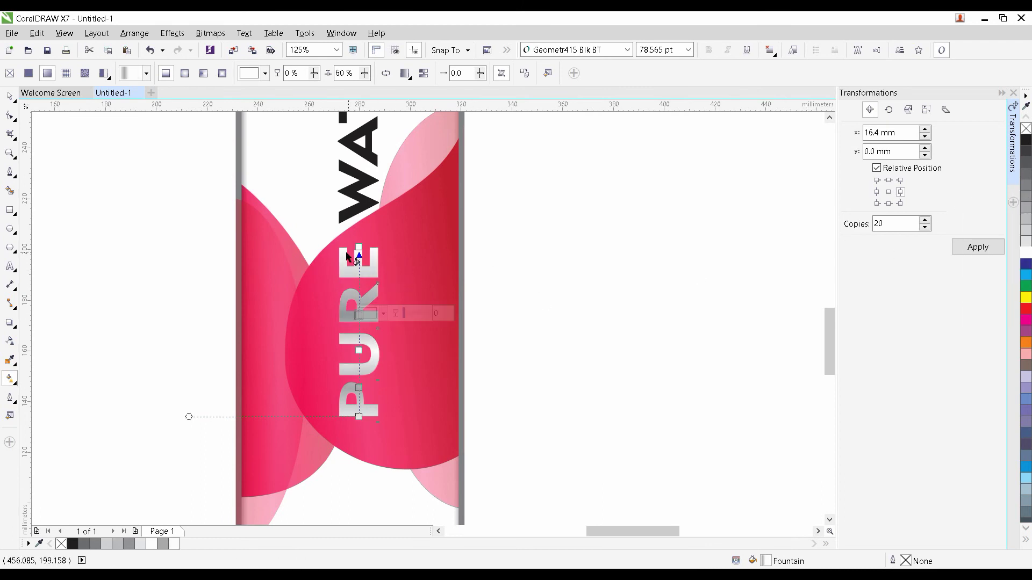
Add a white stop at 80%, make the end stop light grey, and extend the gradient slightly beyond the word PURE
double_click(359, 280)
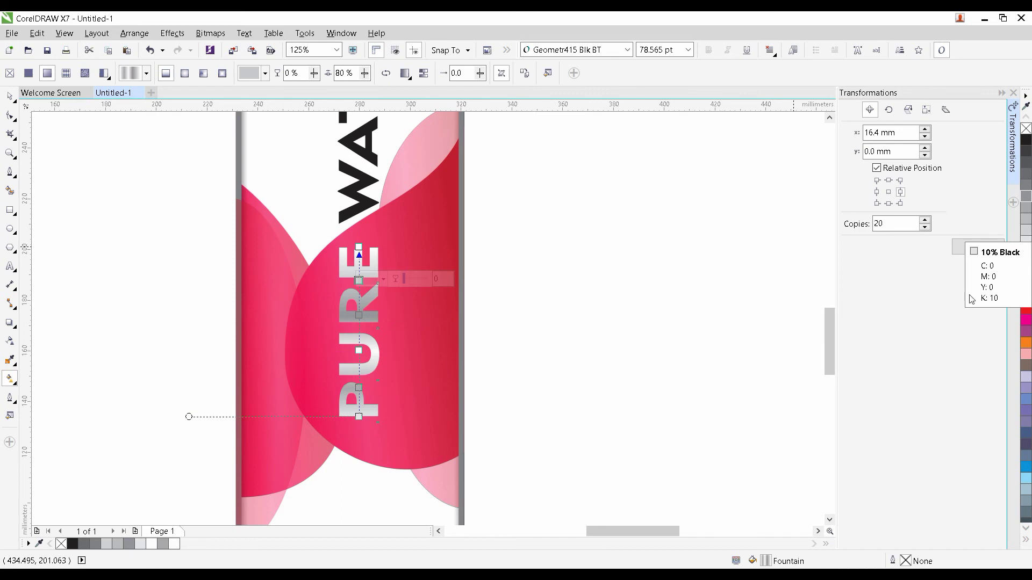
left_click(1025, 254)
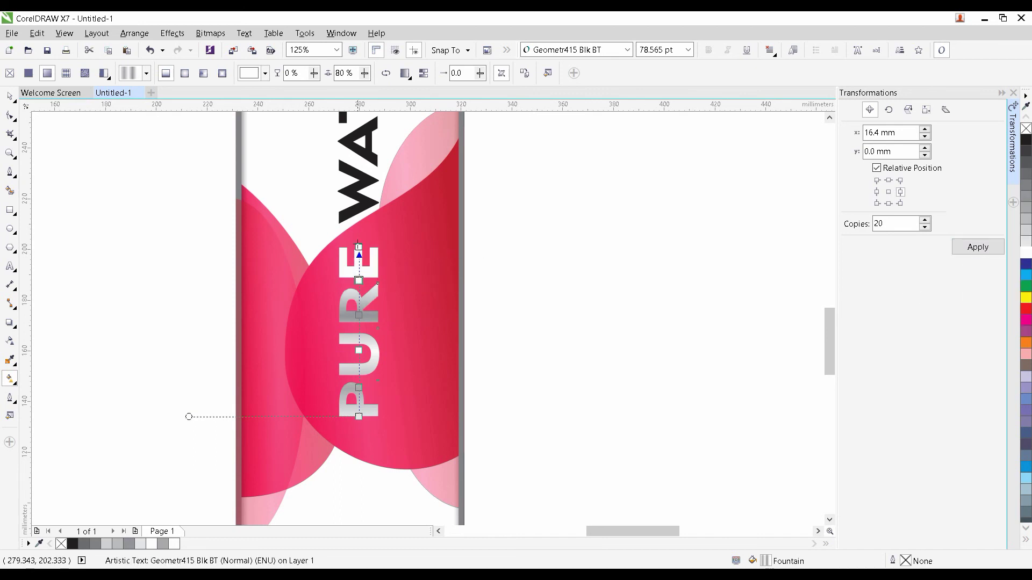
left_click(359, 247)
left_click(1026, 230)
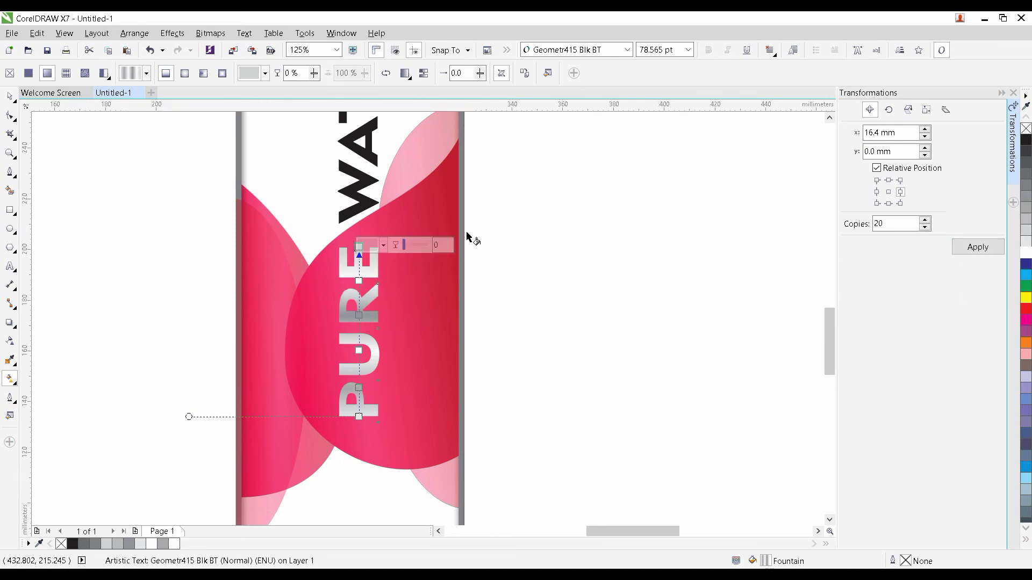
left_click_drag(359, 417, 360, 429)
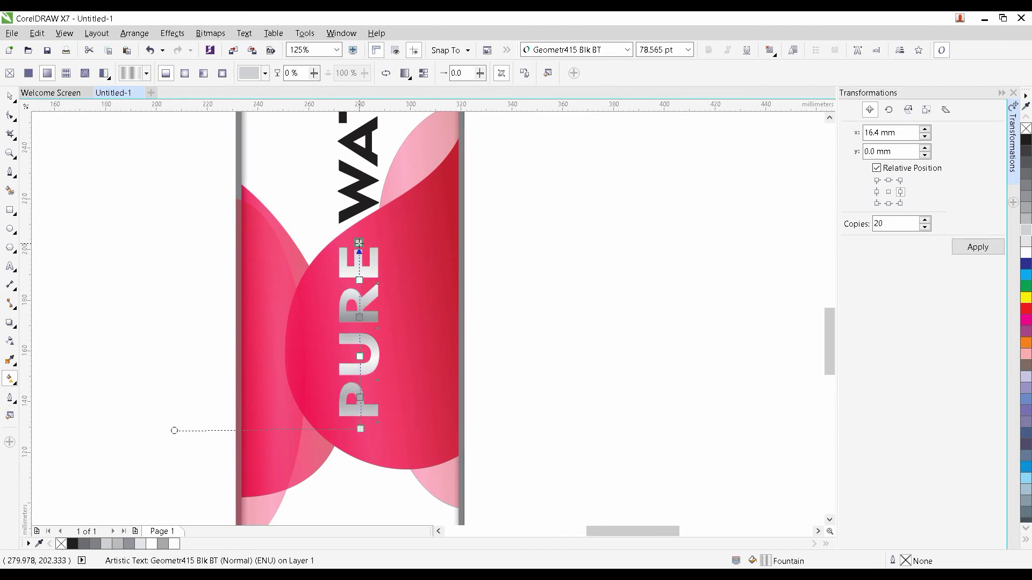
key("space")
Sample the dark red from the large curved shape's right edge, fill the word WATER with it and deselect it
left_click_drag(424, 174, 420, 221)
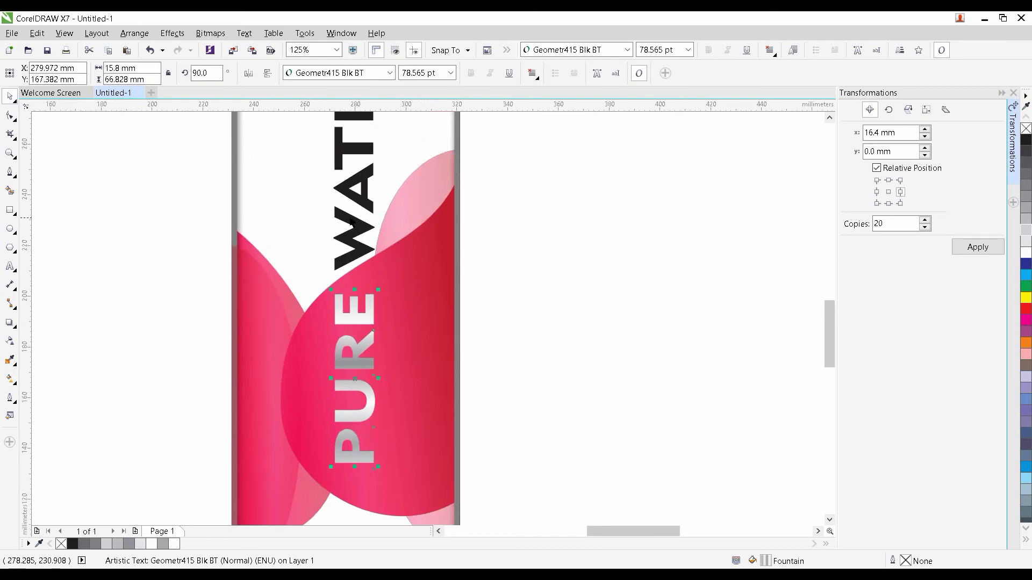
left_click(355, 223)
left_click(37, 544)
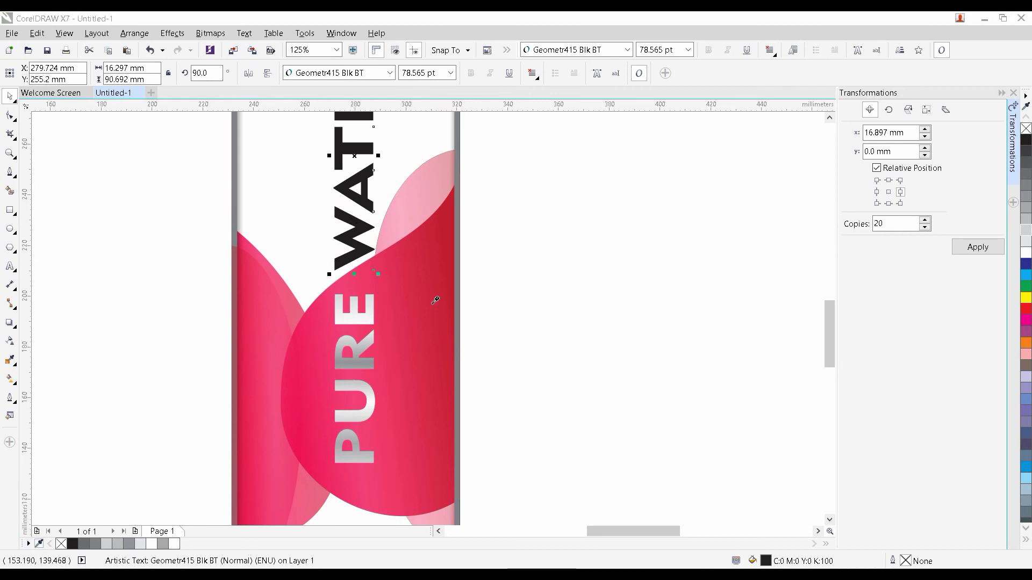
left_click(449, 232)
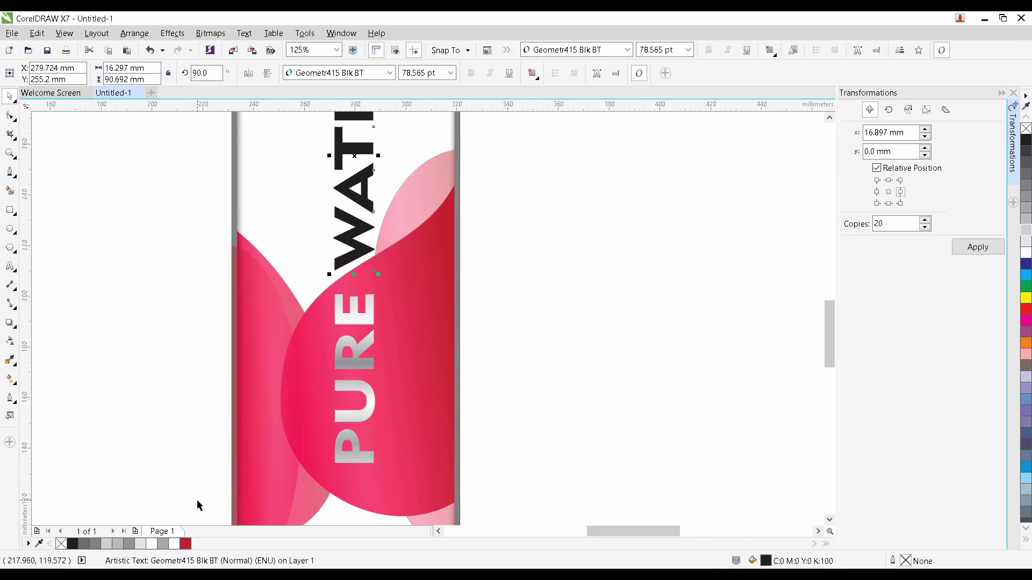
left_click(185, 545)
scroll(228, 359, "down", 1)
left_click(174, 348)
scroll(341, 295, "down", 1)
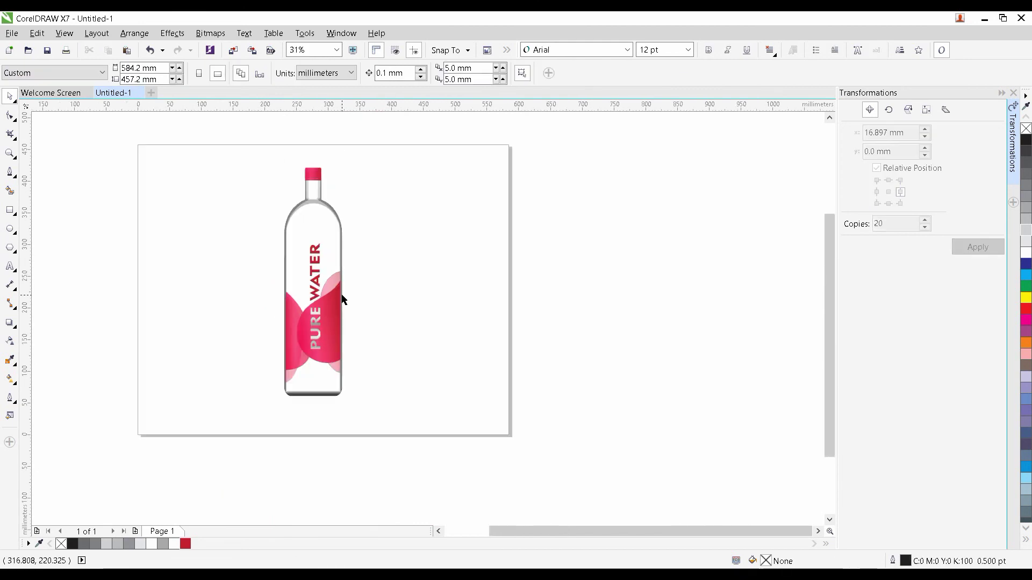
left_click_drag(402, 301, 410, 320)
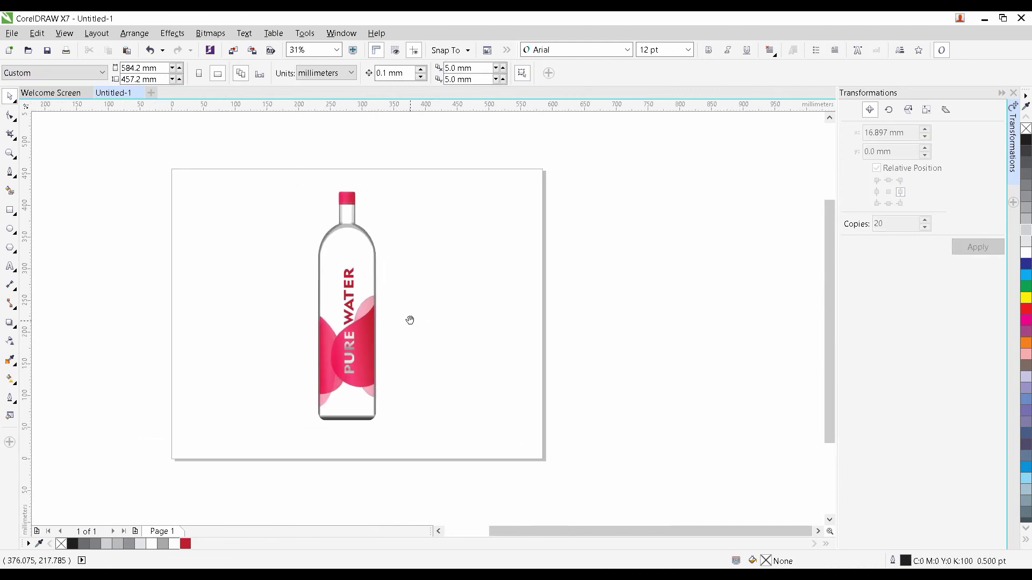